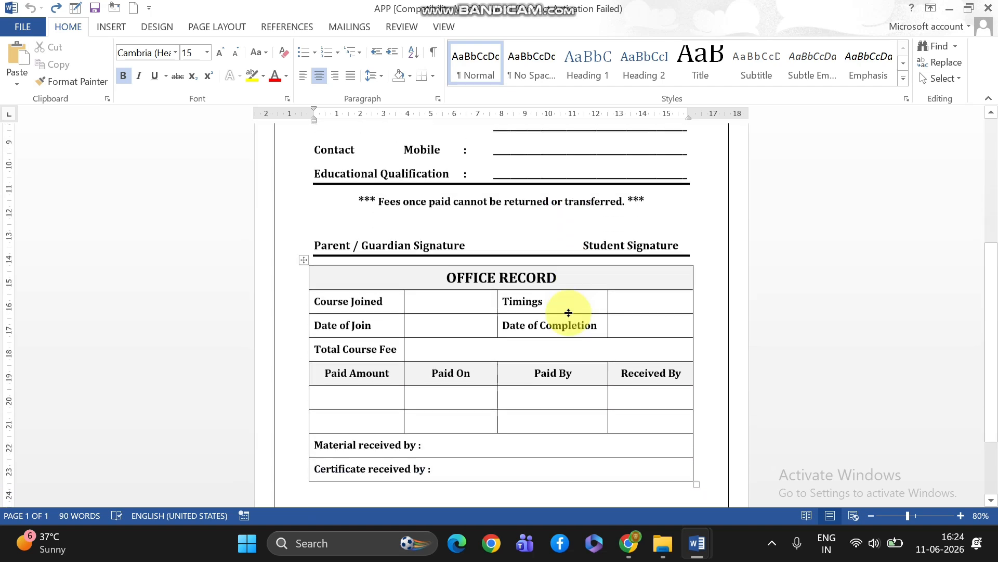
scroll(569, 312, down, 2)
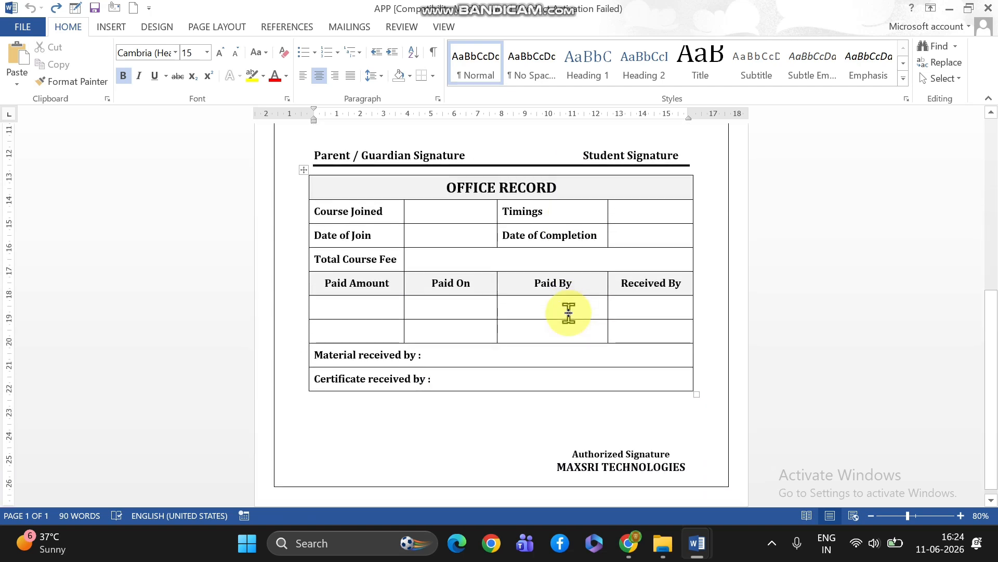
Examine the finished student application form in the APP document, switch to Document1 and look through its unformatted form text
scroll(568, 312, up, 5)
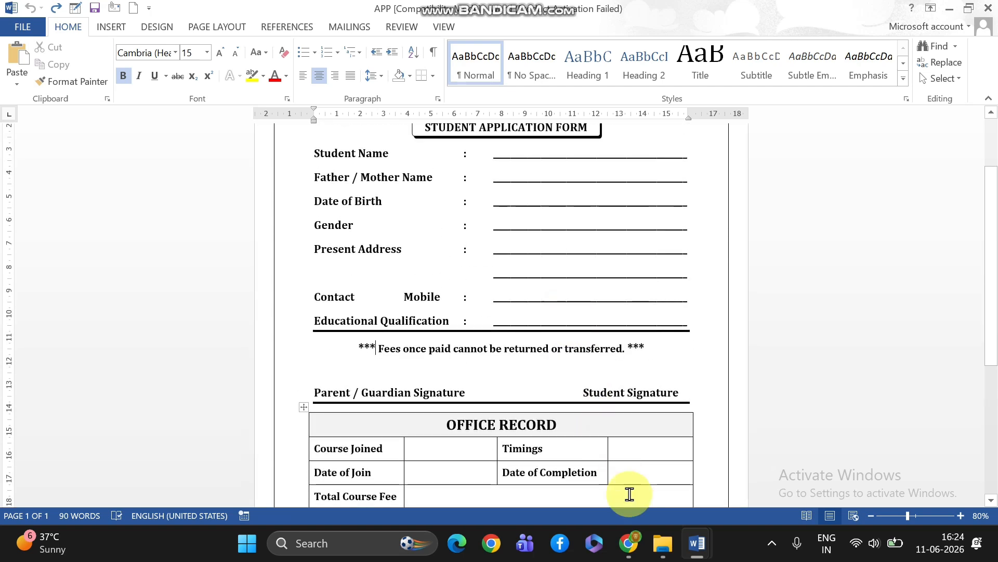
mouse_move(700, 541)
click(723, 515)
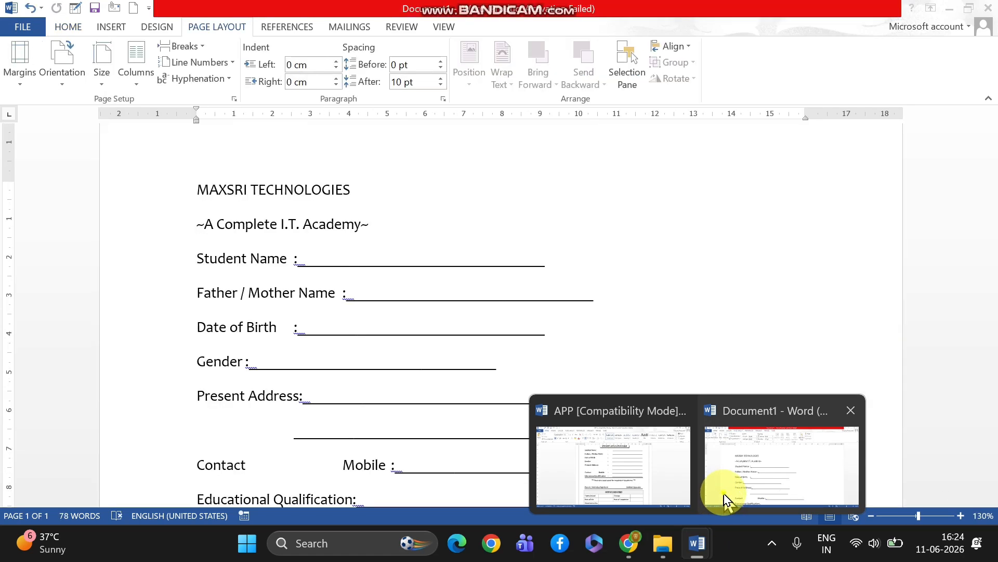
scroll(457, 348, up, 1)
scroll(466, 341, down, 5)
scroll(465, 339, up, 5)
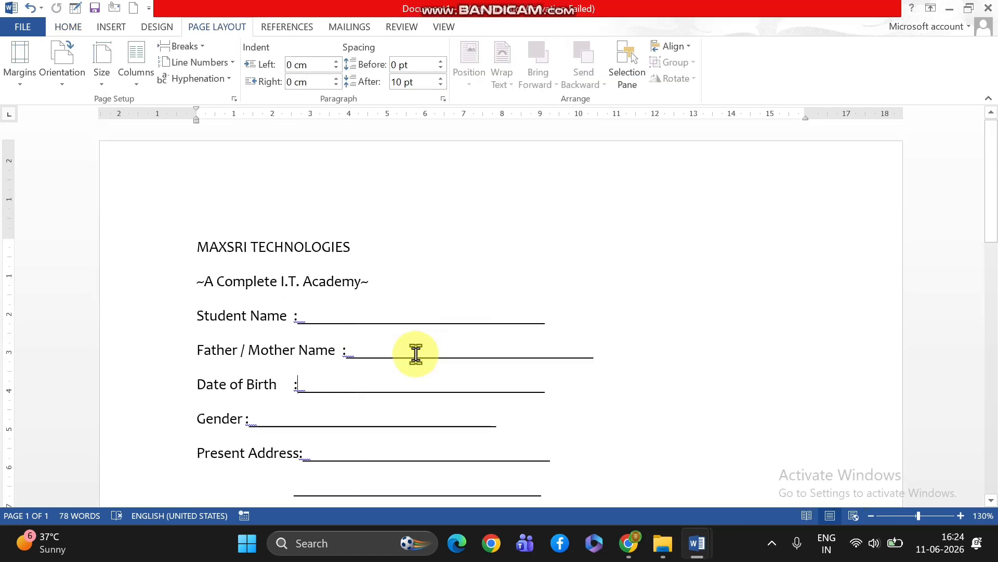
scroll(416, 353, down, 10)
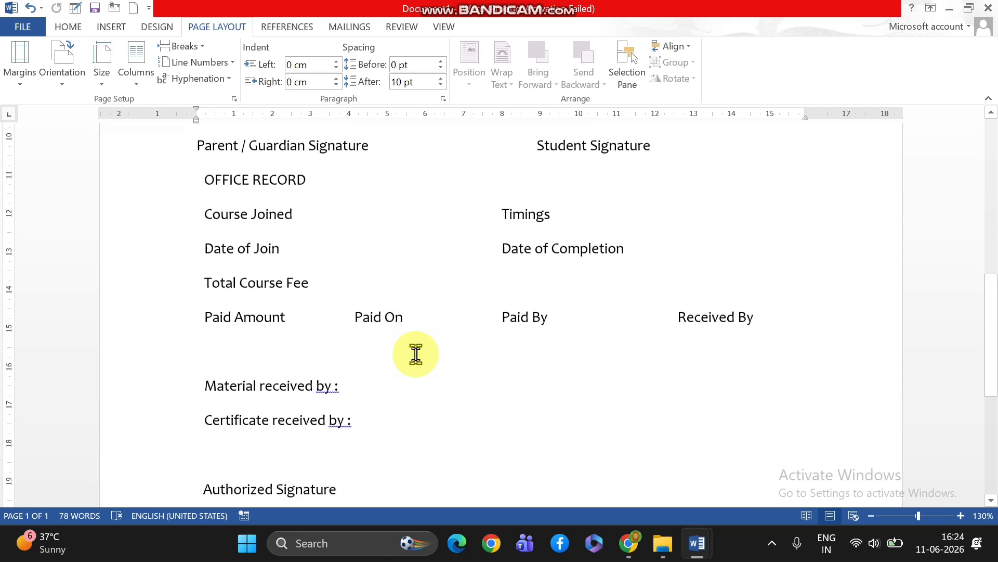
scroll(416, 354, down, 3)
scroll(416, 354, up, 9)
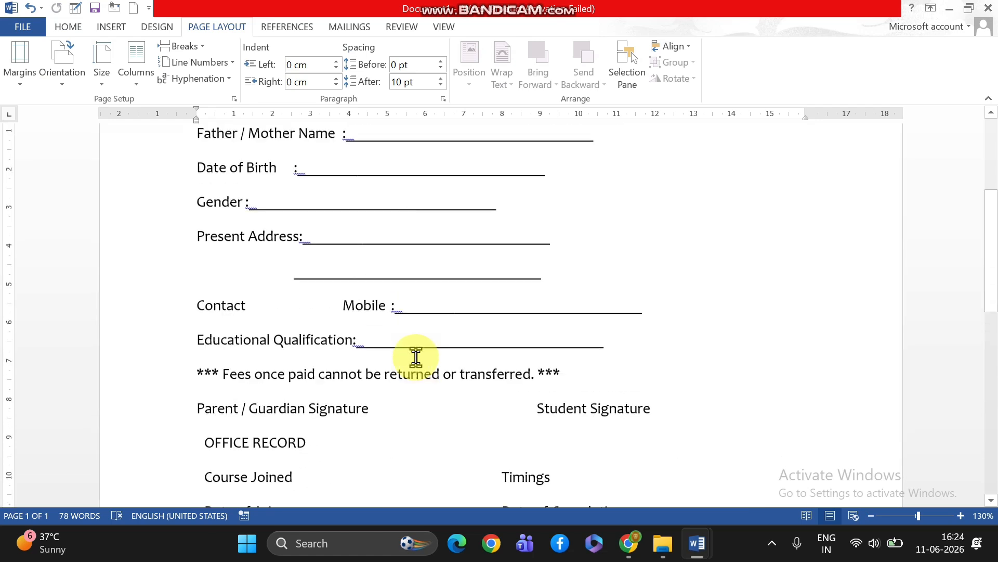
scroll(416, 357, up, 5)
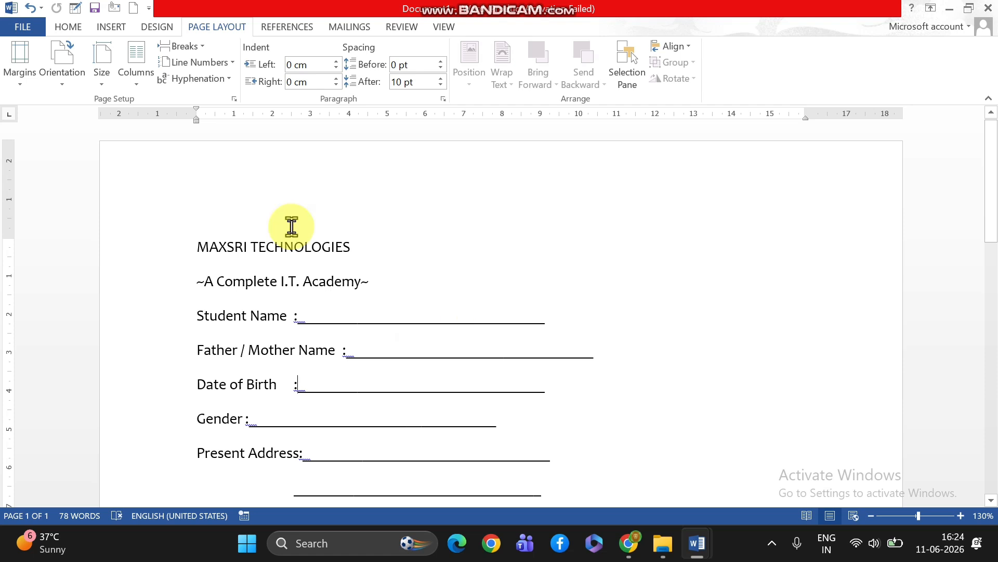
Make the MAXSRI TECHNOLOGIES heading bold, centre it and enlarge it to 24 pt
drag(195, 247, 341, 254)
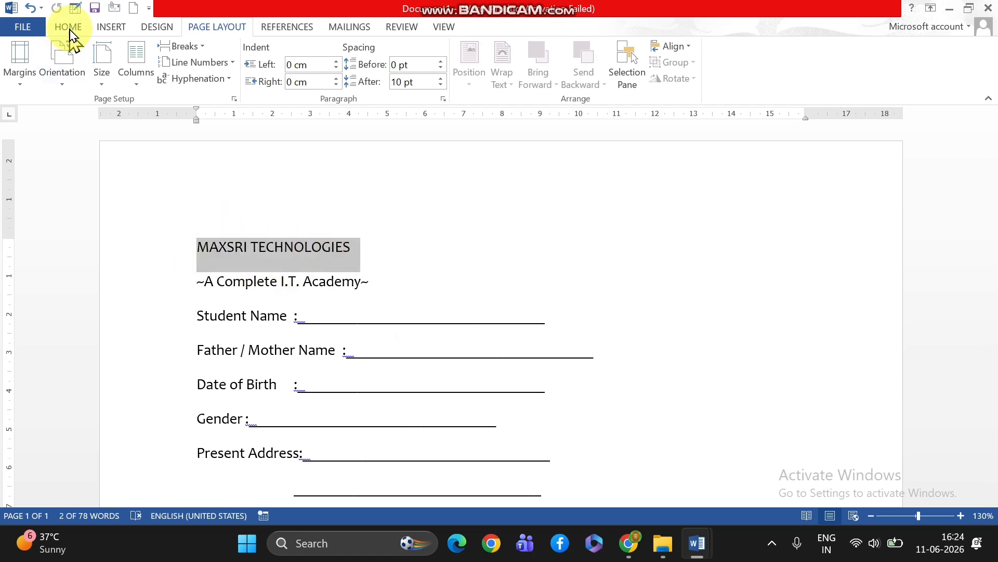
click(69, 26)
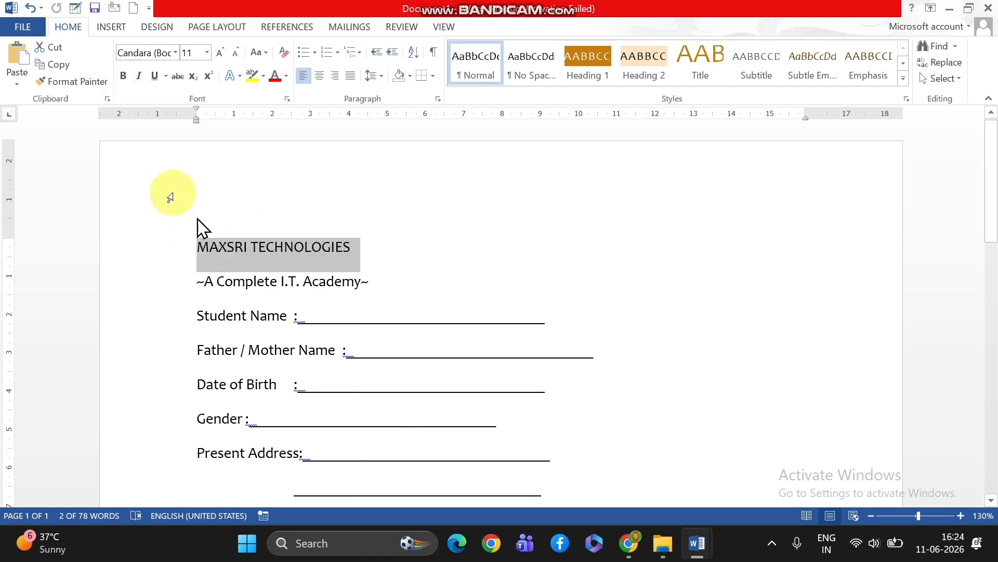
click(123, 76)
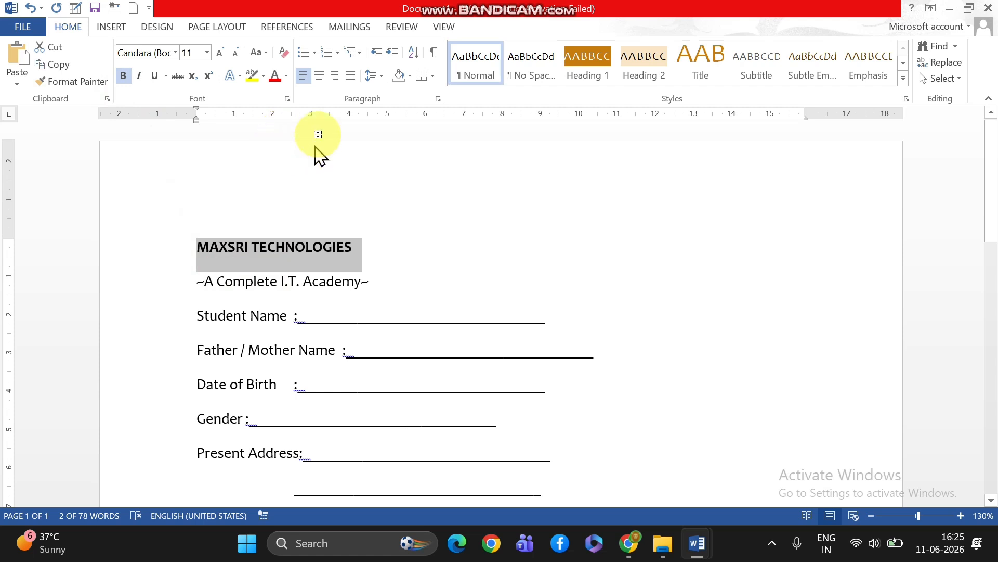
click(321, 76)
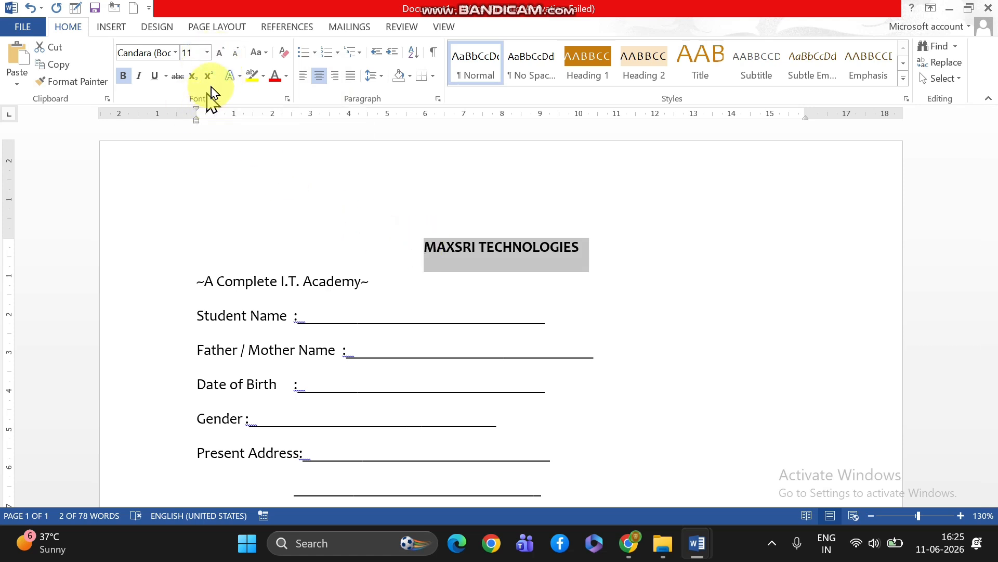
click(220, 54)
click(221, 55)
click(220, 54)
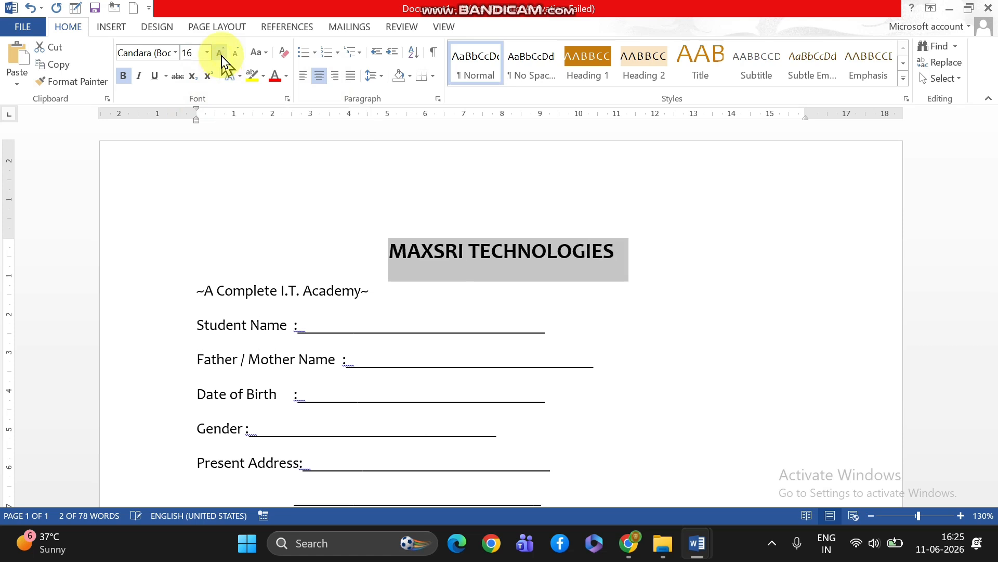
click(221, 54)
click(221, 54)
click(221, 54)
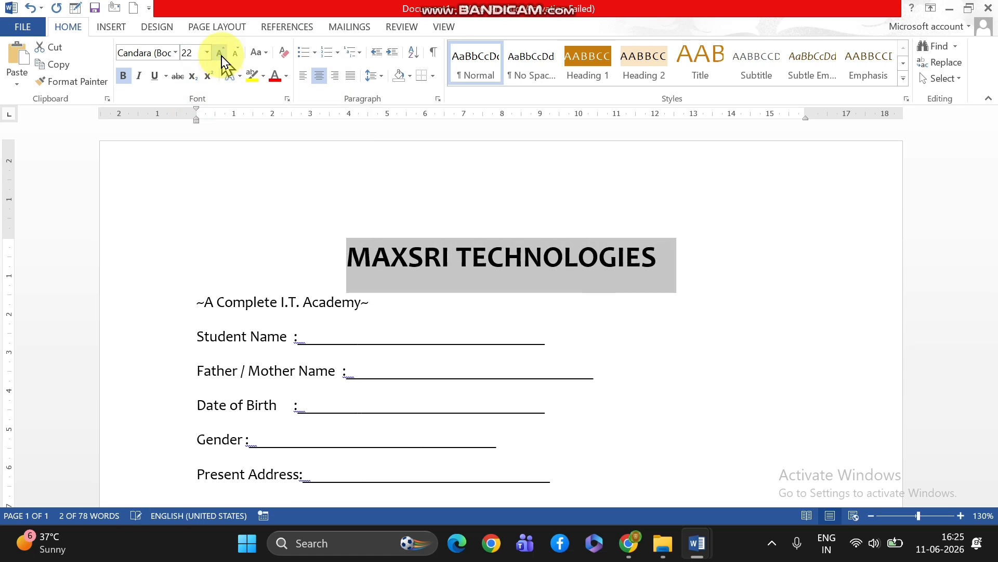
click(221, 54)
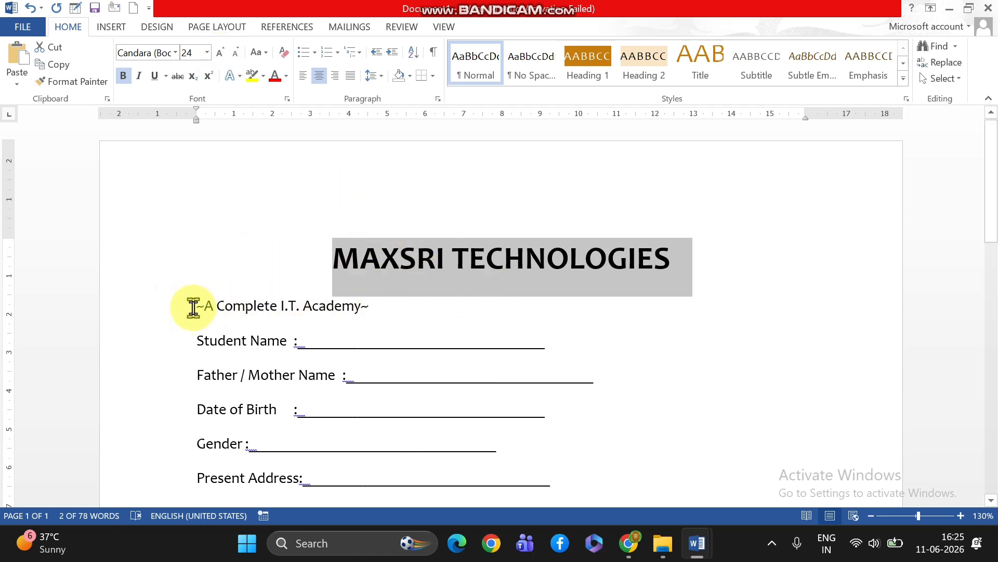
Make the "~A Complete I.T. Academy~" line bold, centre it and enlarge it to 14 pt
drag(195, 306, 373, 319)
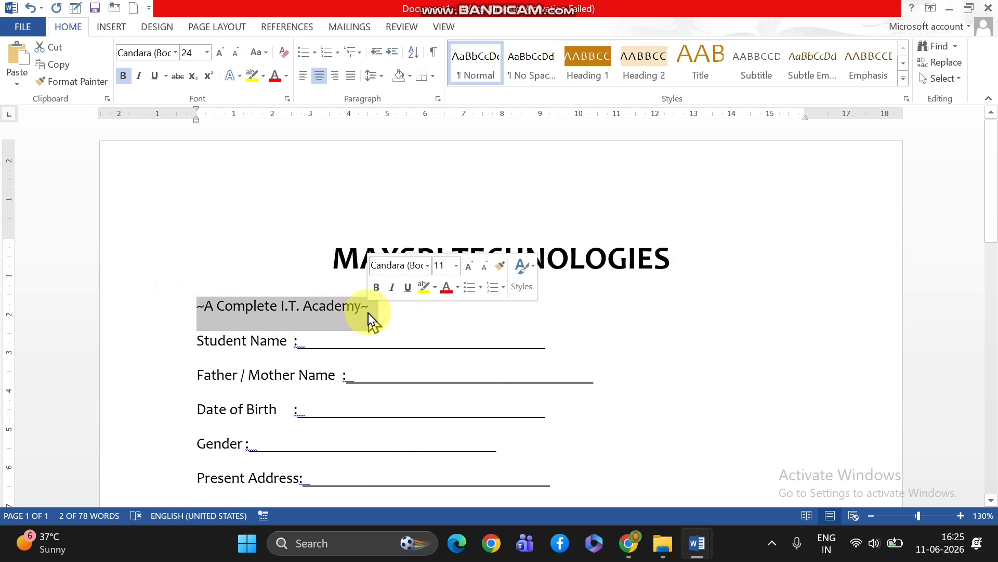
click(123, 76)
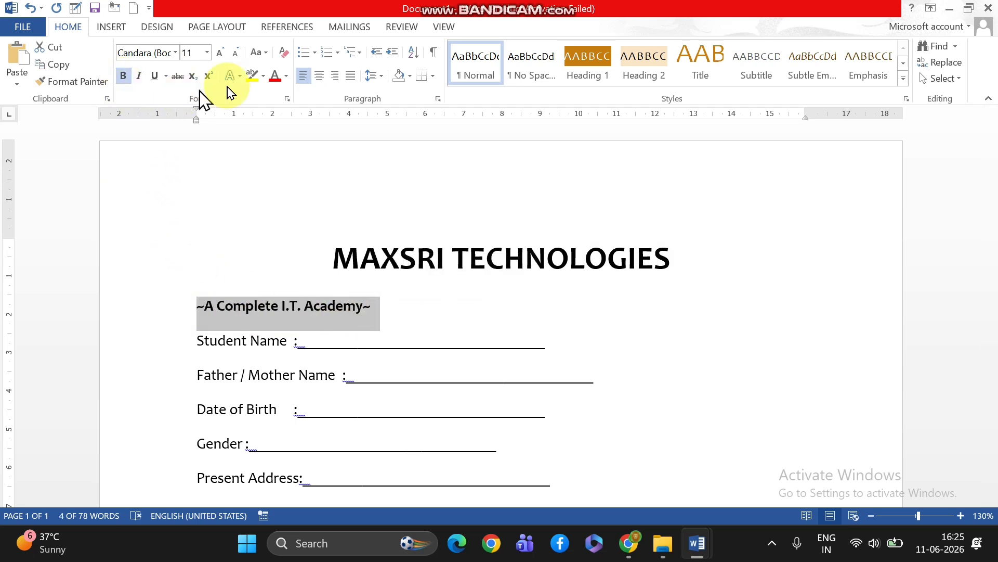
click(319, 76)
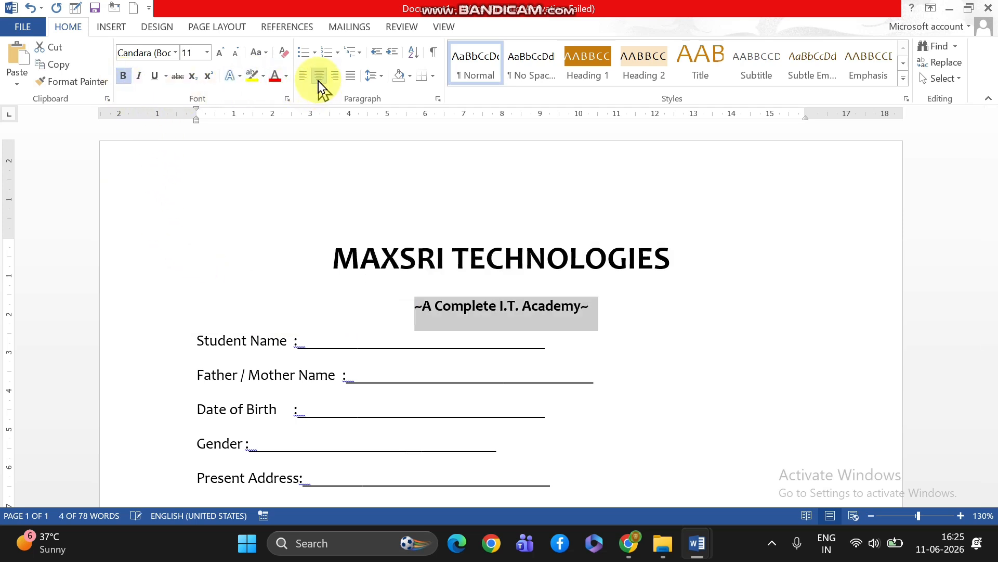
click(215, 54)
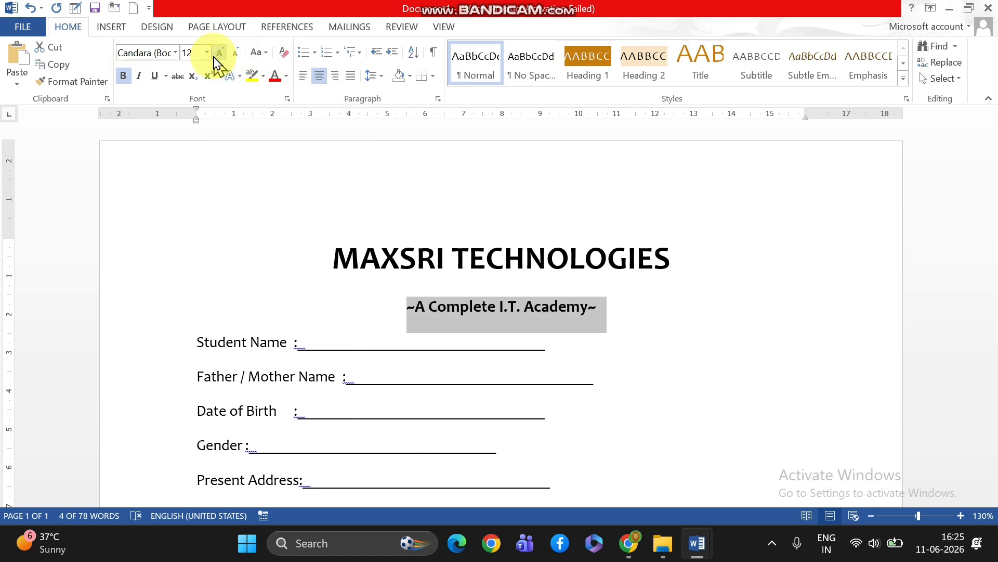
click(214, 58)
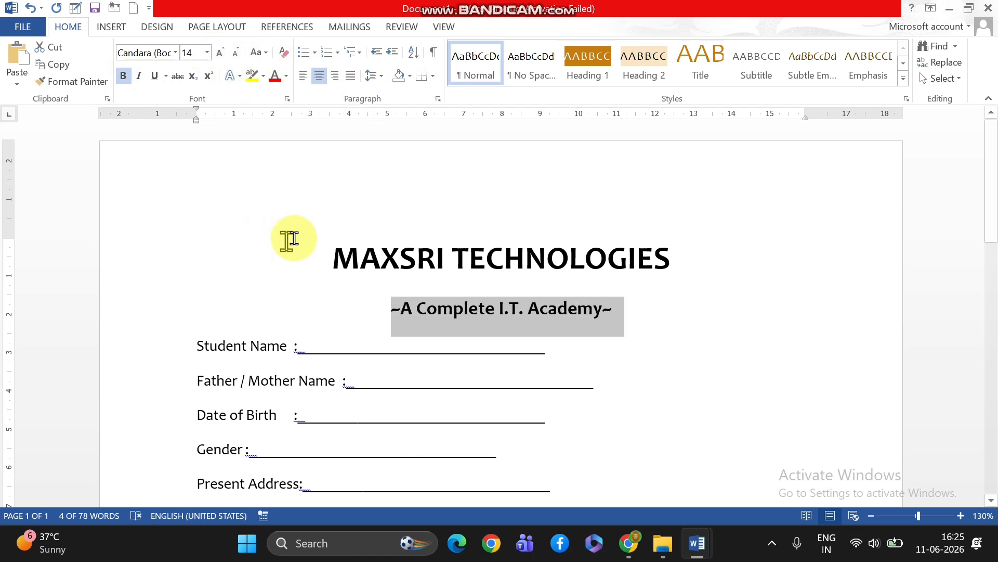
click(452, 307)
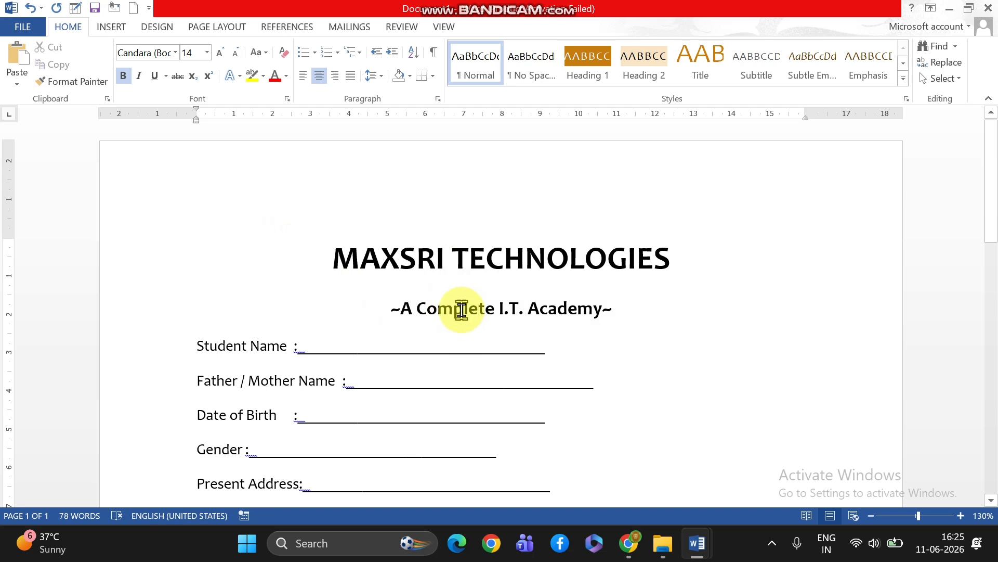
Make all field lines from Student Name through Educational Qualification bold and enlarge them to 14 pt
scroll(461, 307, down, 3)
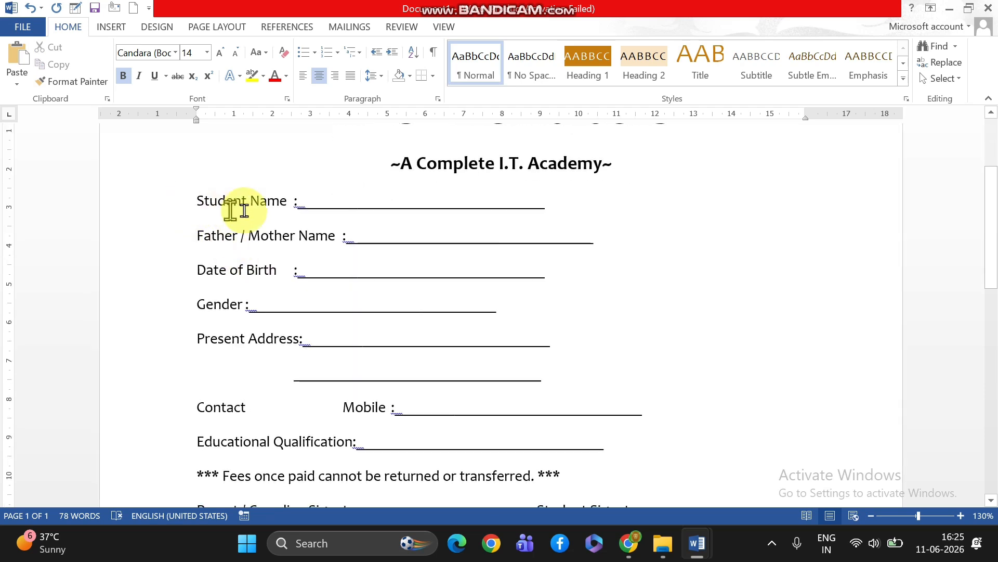
drag(194, 203, 670, 450)
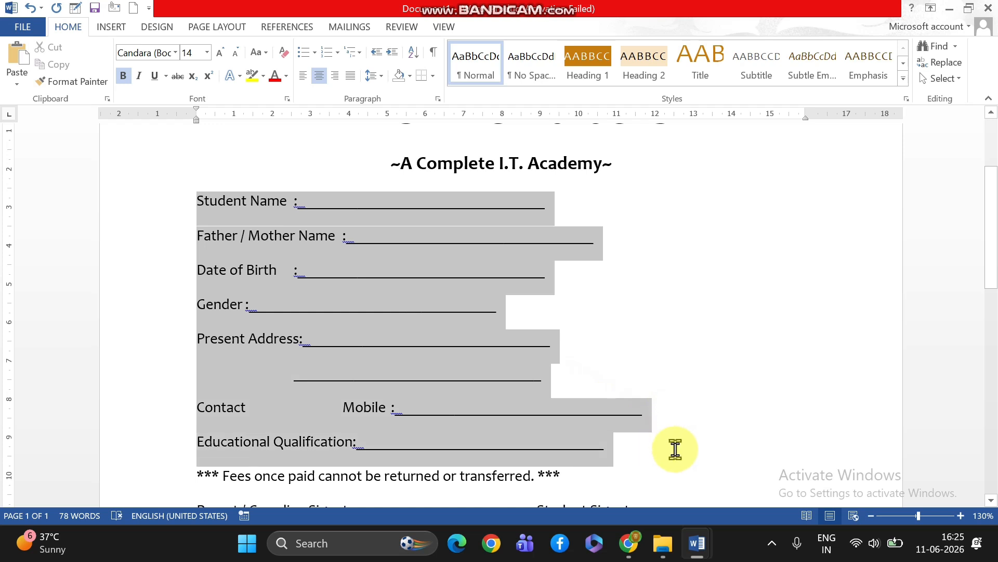
click(122, 77)
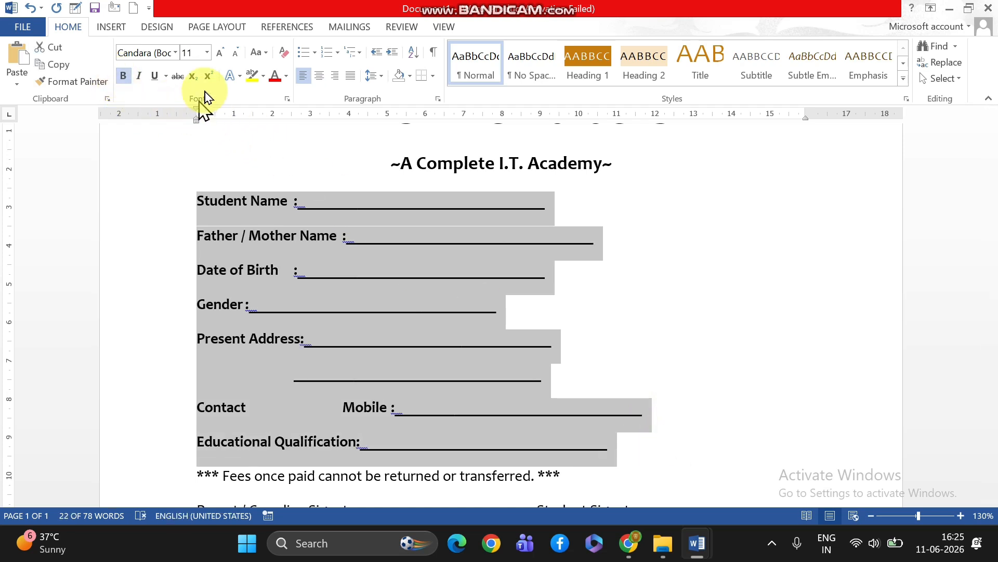
click(215, 54)
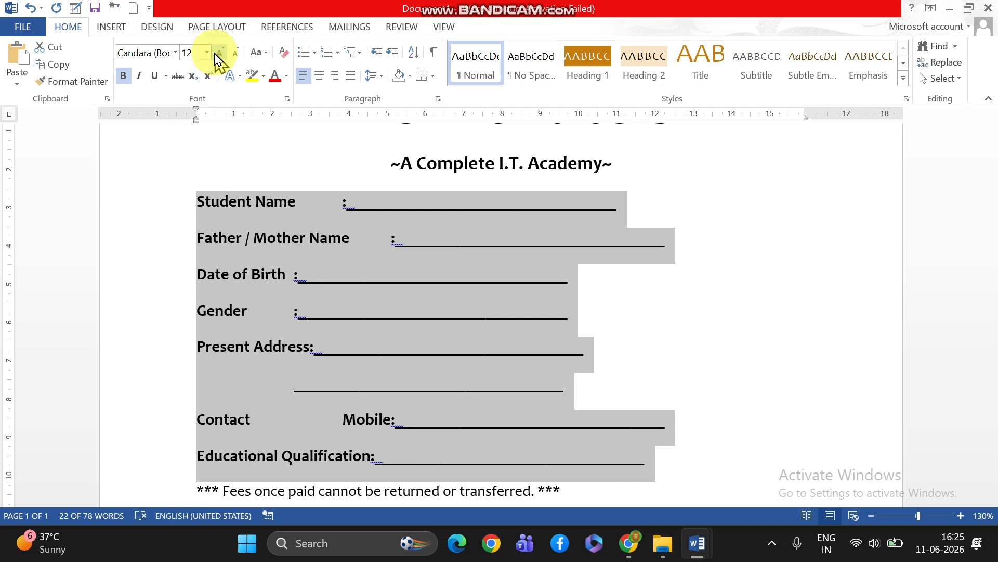
click(216, 54)
scroll(359, 409, down, 2)
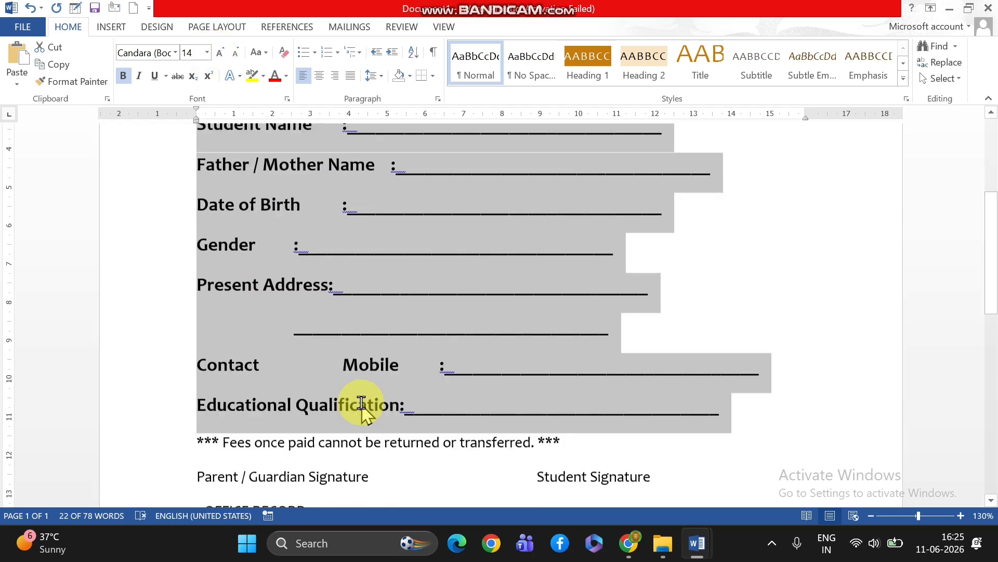
scroll(359, 403, up, 3)
click(455, 289)
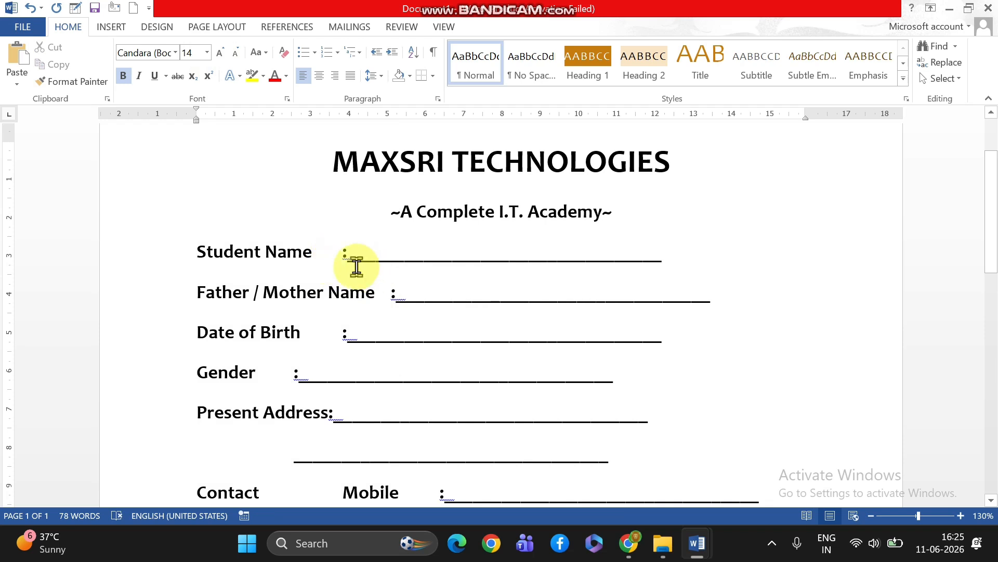
Delete the underscore blank after the Student Name colon and retype it as a slightly longer line
click(664, 261)
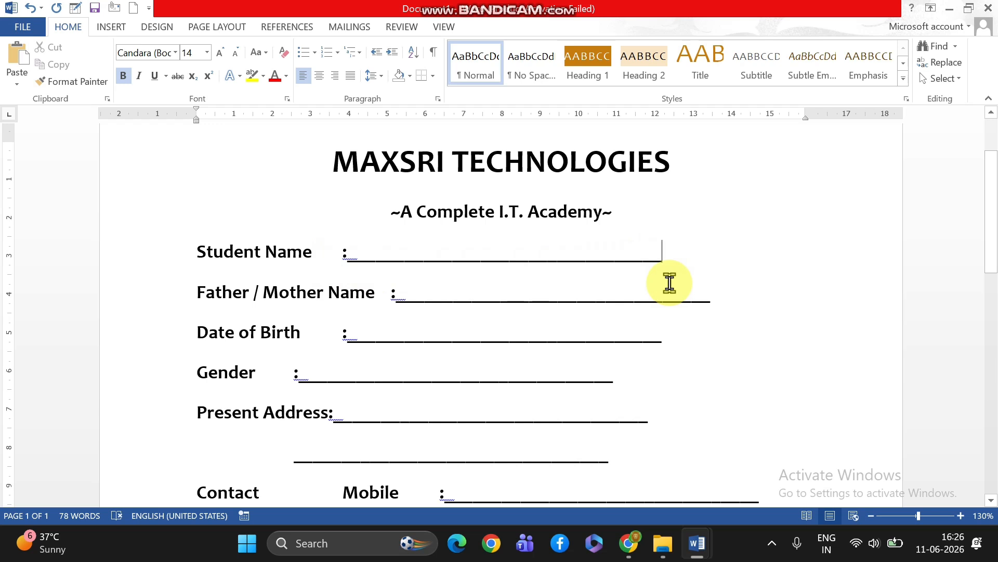
key(BackSpace)
key(BackSpace)
key(BackSpace)
key(BackSpace)
key(BackSpace)
key(BackSpace)
key(BackSpace)
key(BackSpace)
key(BackSpace)
key(BackSpace)
key(BackSpace)
key(BackSpace)
key(BackSpace)
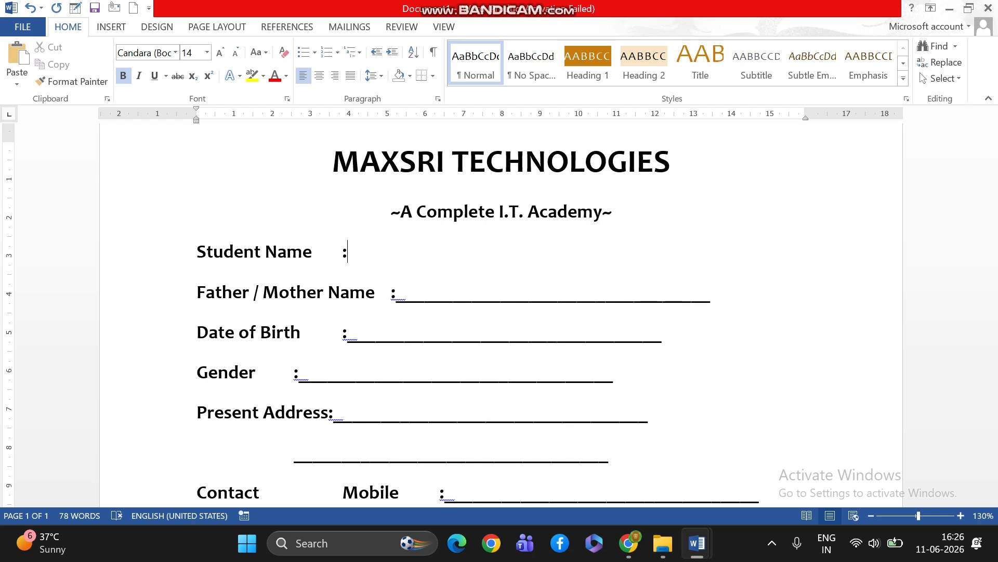
text(_________________________)
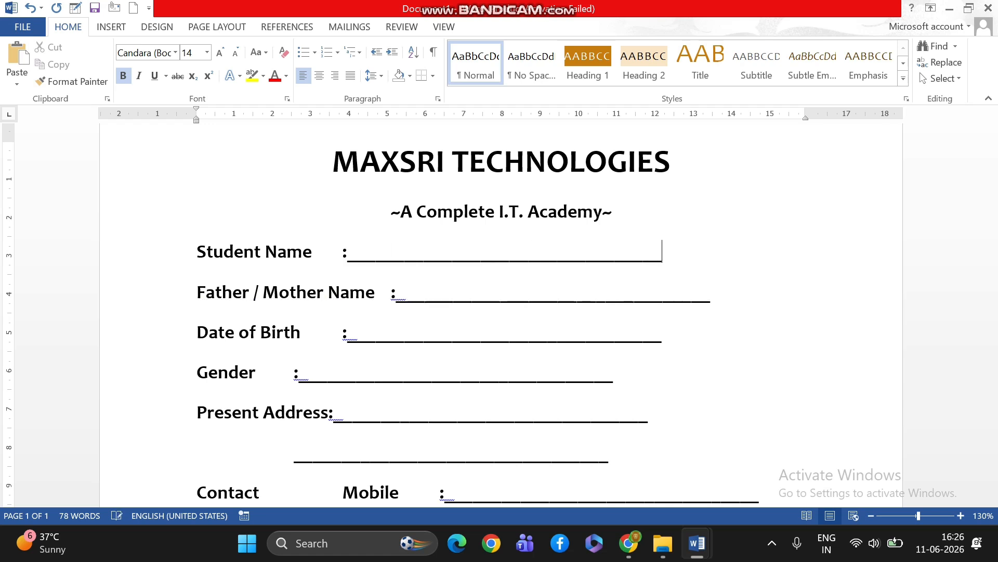
text(____)
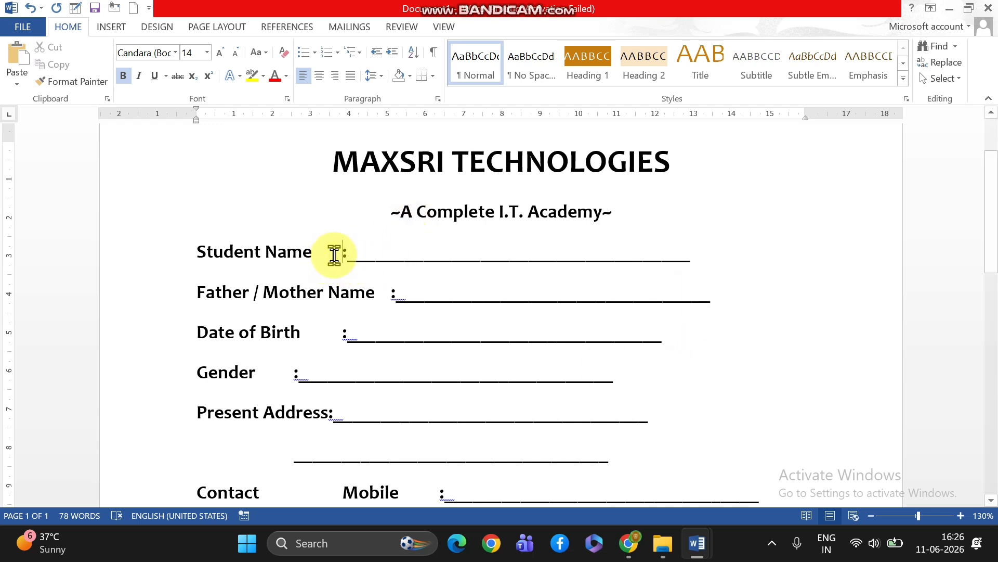
Space the Student Name colon and its blank line apart with tabs, and shorten the blank to fit on the same row
key(Tab)
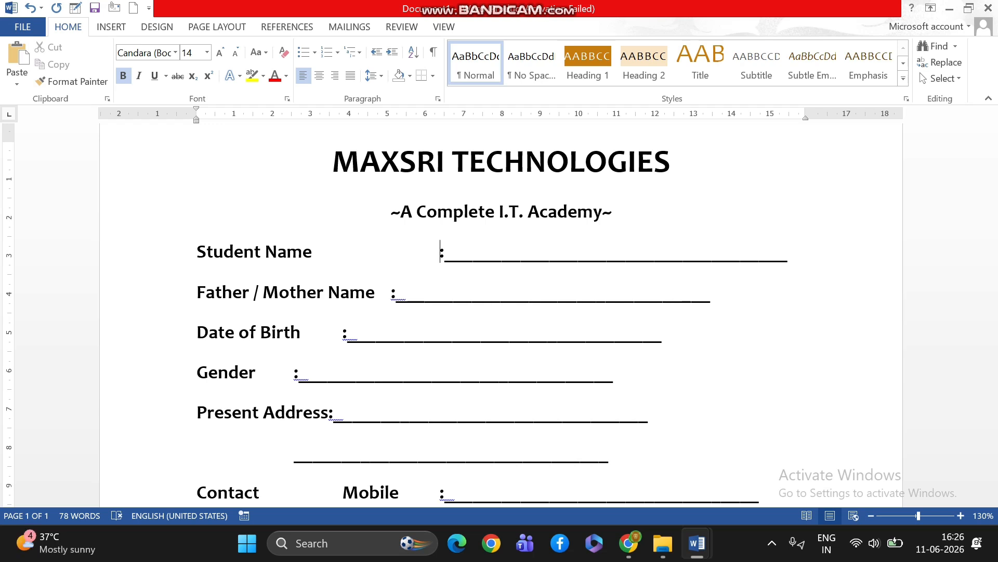
key(Tab)
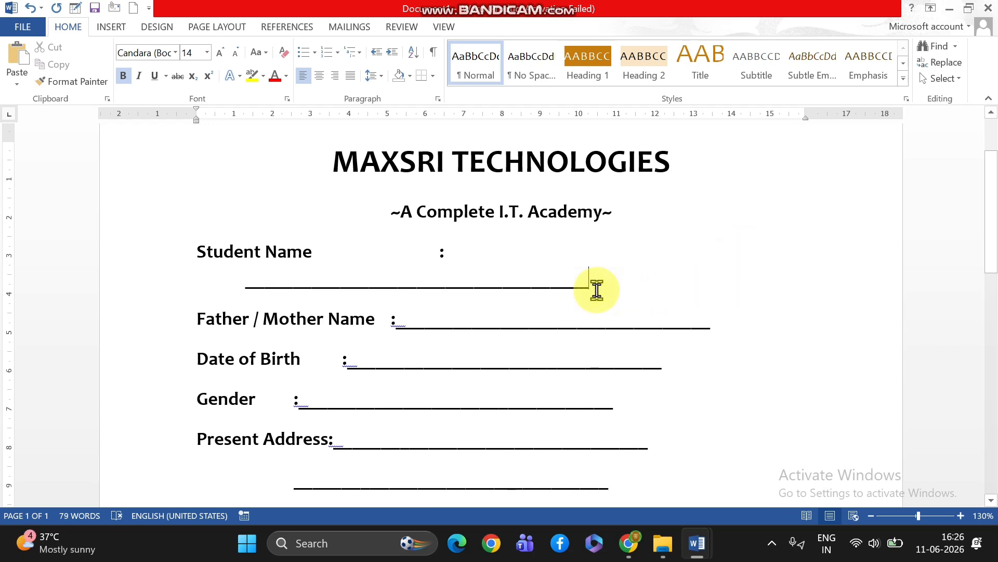
key(BackSpace)
key(BackSpace)
key(BackSpace)
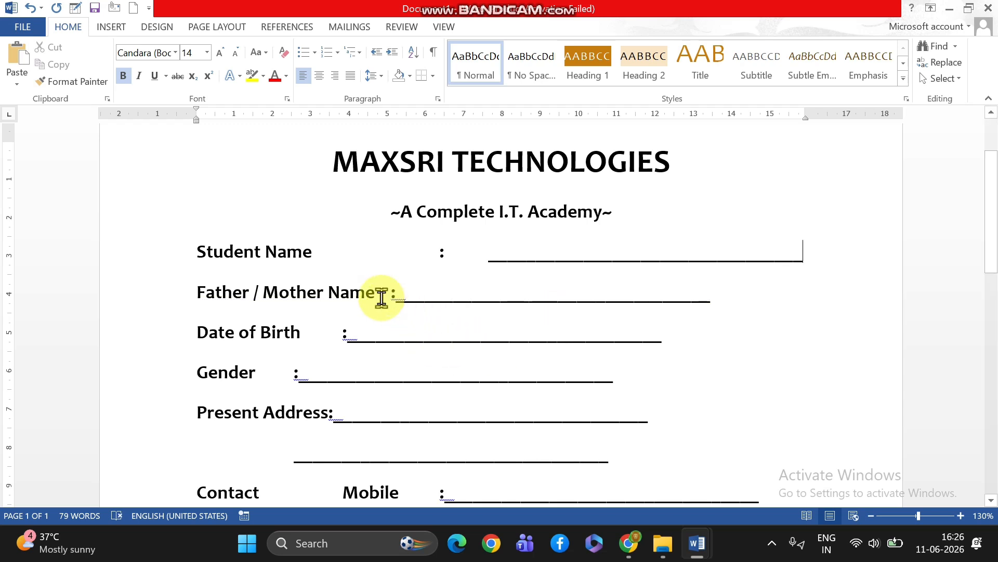
Align the Father / Mother Name colon and blank line with those of the Student Name row using tabs
key(Delete)
key(Delete)
key(Tab)
key(Tab)
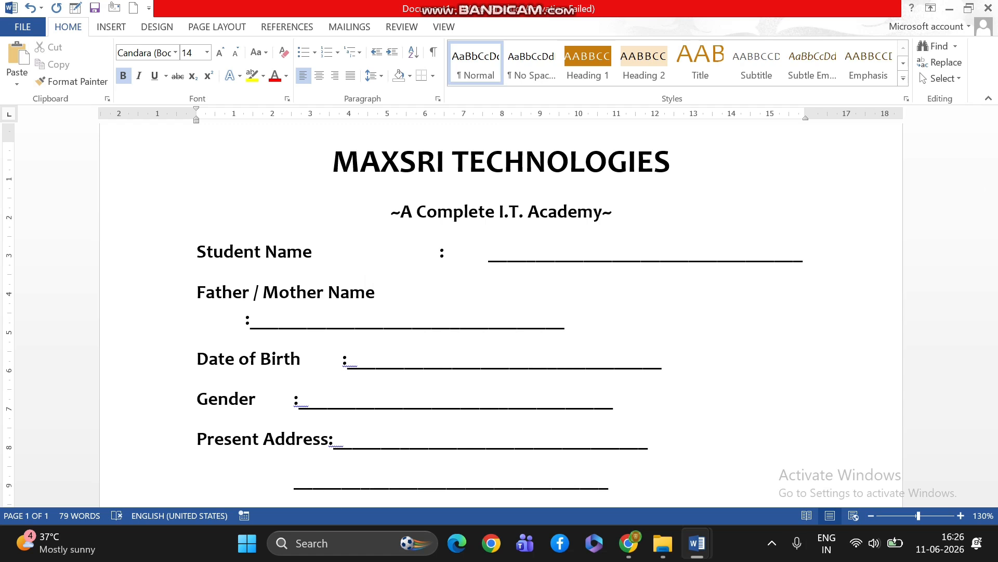
key(BackSpace)
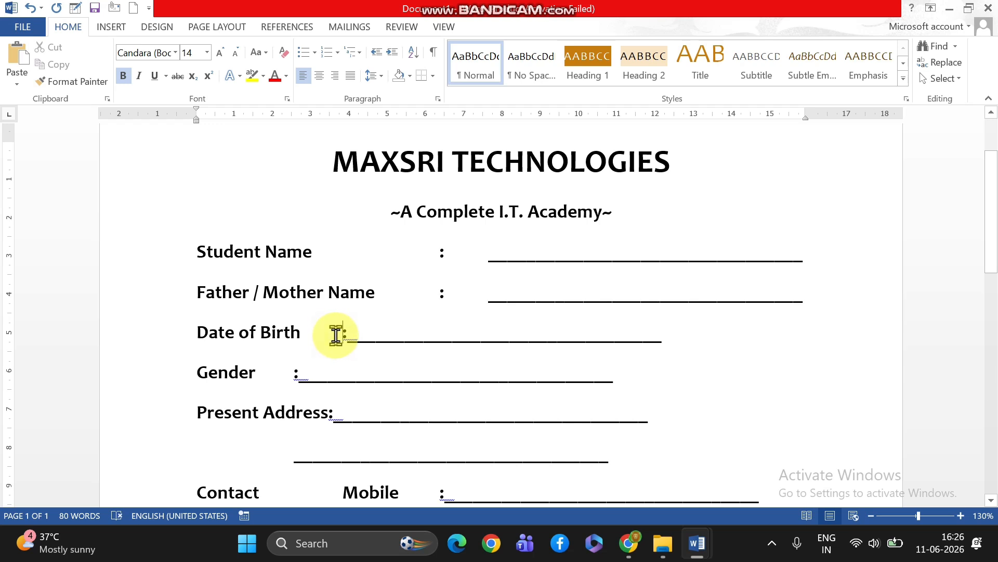
Align the colons and blanks of the Date of Birth, Gender and Present Address rows, including the second address line, with the rows above using tabs
key(Tab)
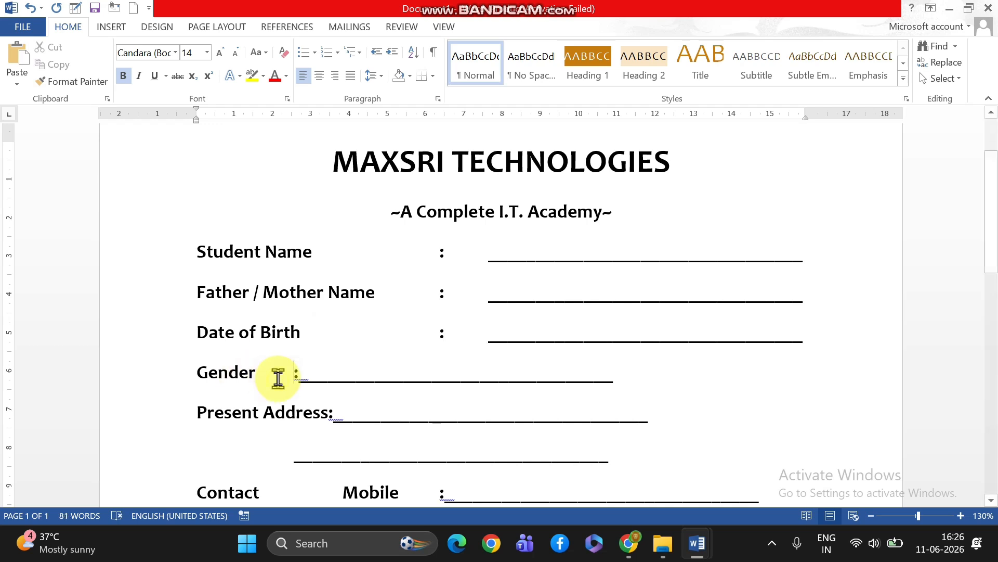
key(Tab)
key(Tab)
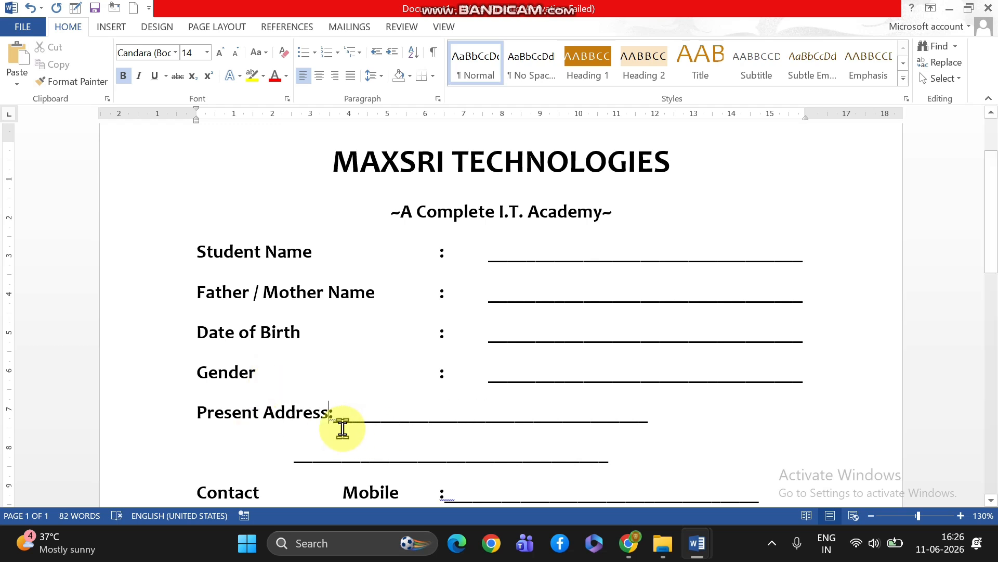
key(Tab)
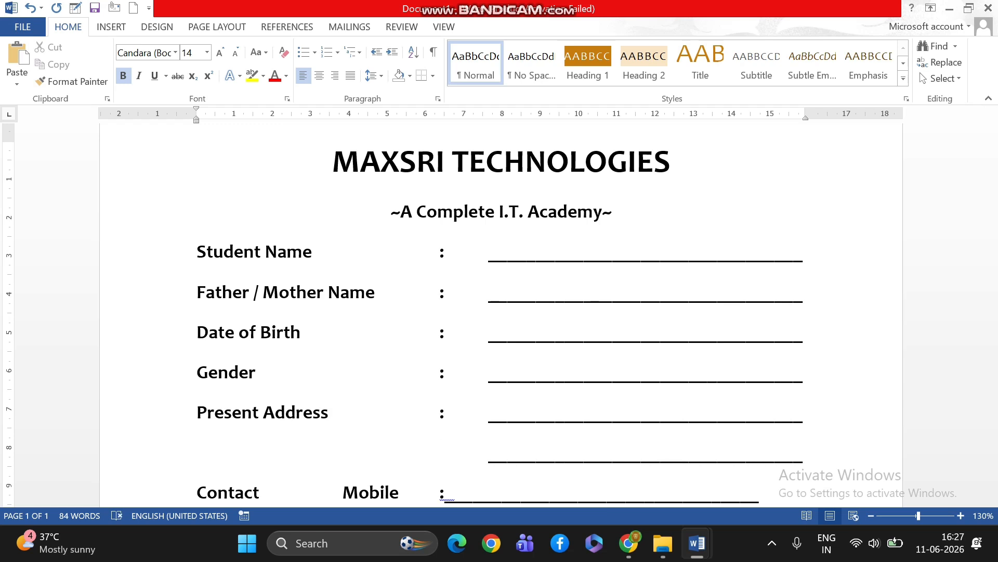
Align the colons and blank lines of the Contact Mobile and Educational Qualification rows with the rows above using tabs
click(379, 452)
scroll(441, 447, down, 1)
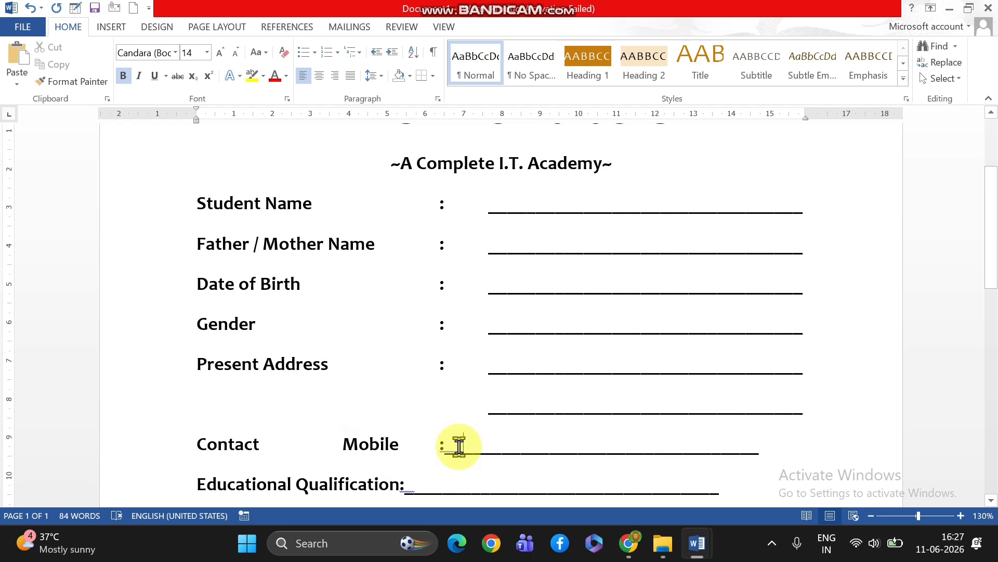
key(Tab)
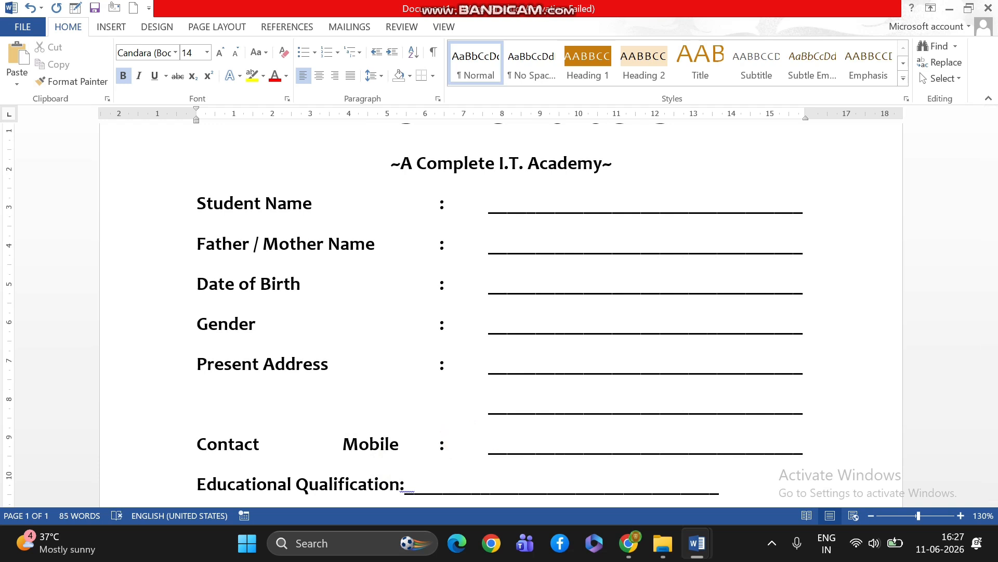
click(396, 488)
key(Tab)
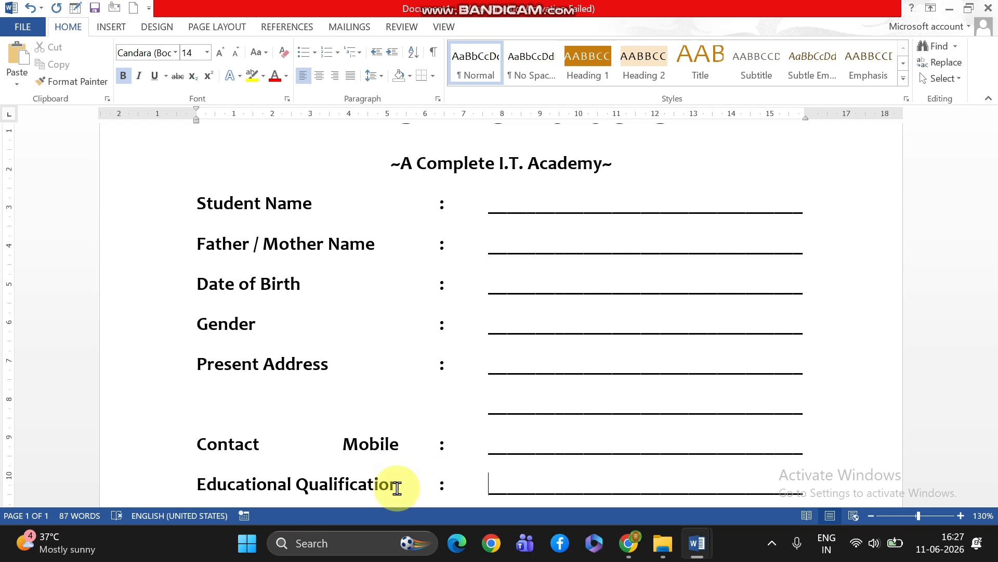
Insert an empty line between the "~A Complete I.T. Academy~" tagline and the Student Name row
scroll(546, 447, down, 5)
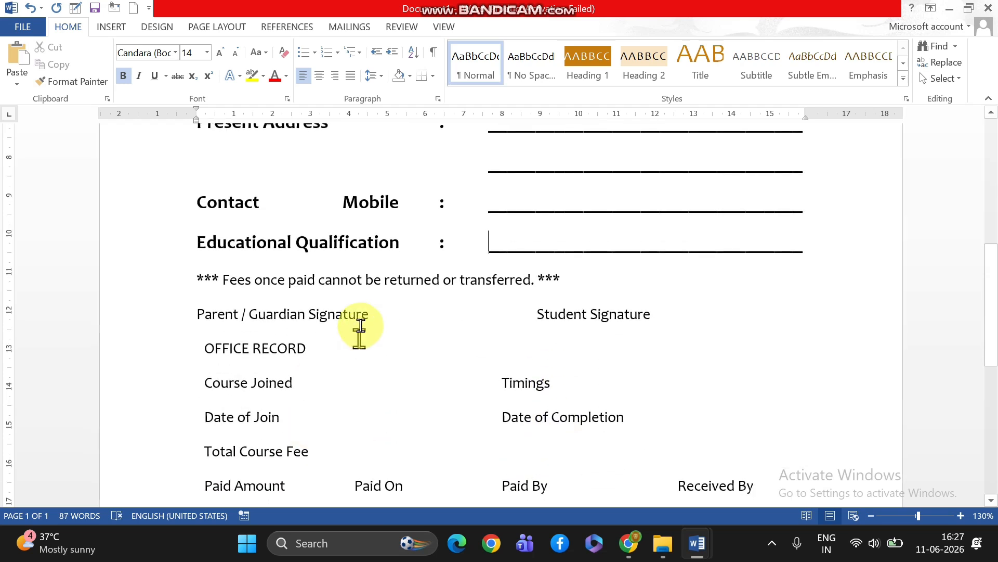
scroll(384, 308, up, 6)
scroll(383, 308, down, 1)
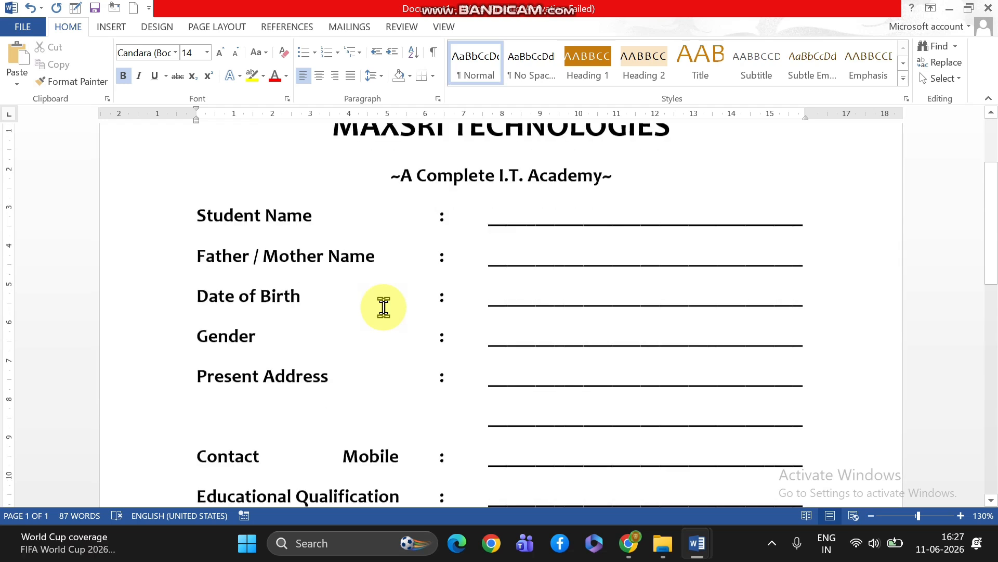
click(623, 166)
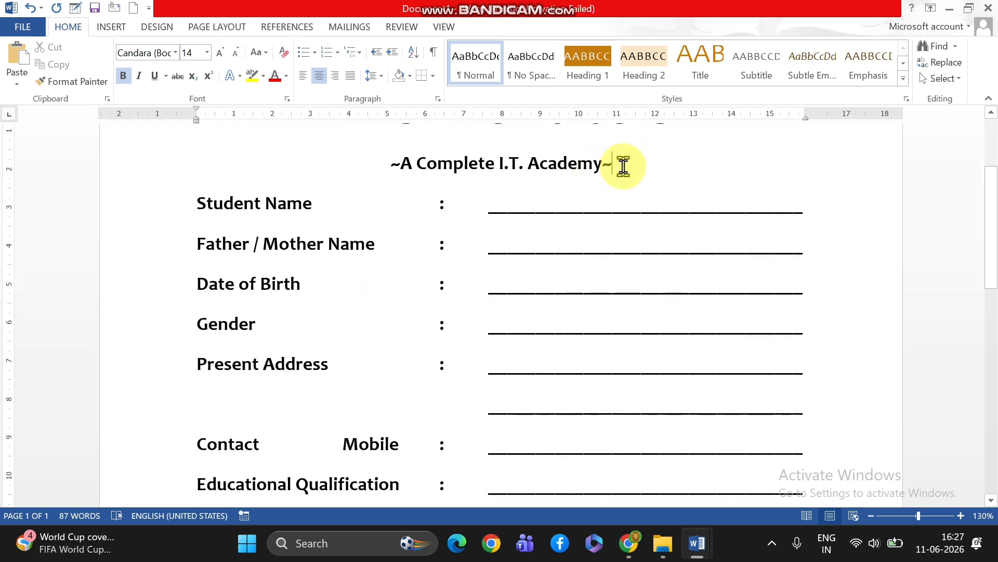
key(Return)
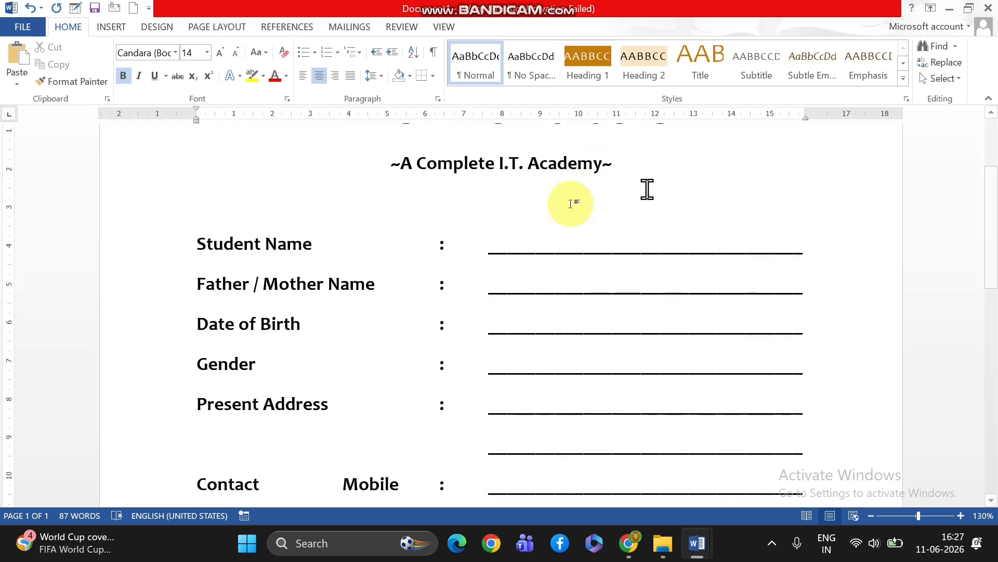
Check the heading area of the finished APP document, and return to Document1
mouse_move(697, 543)
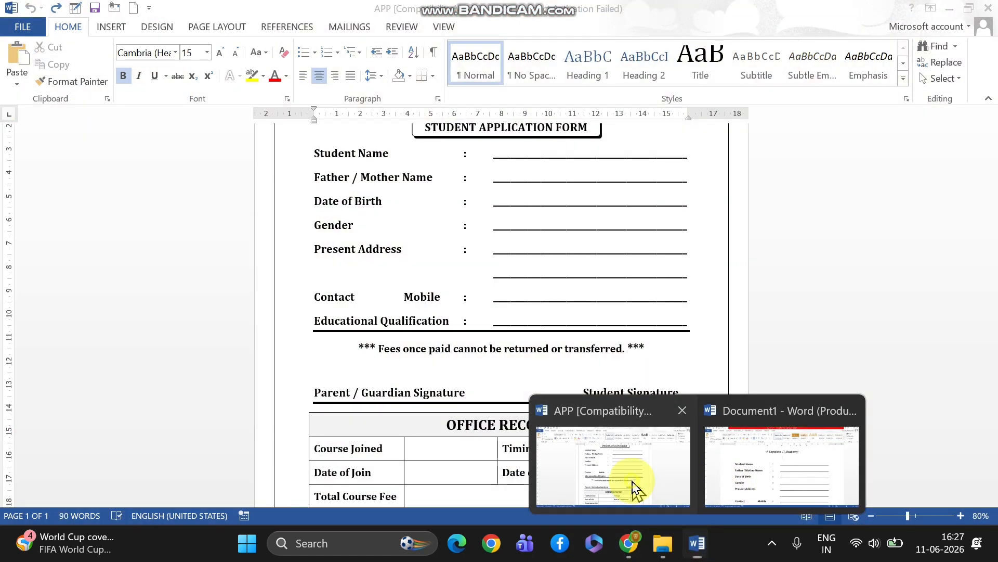
click(631, 486)
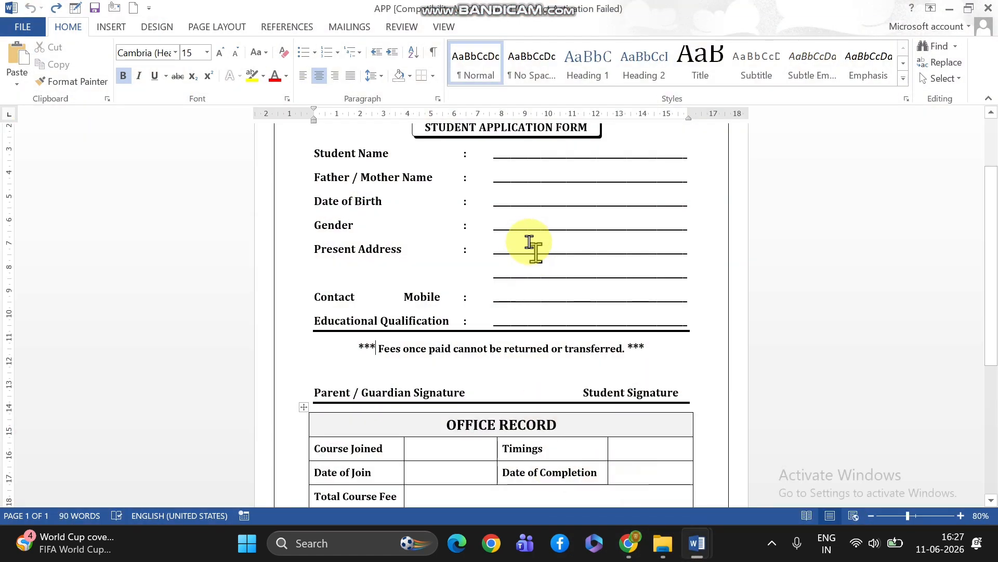
scroll(525, 240, up, 2)
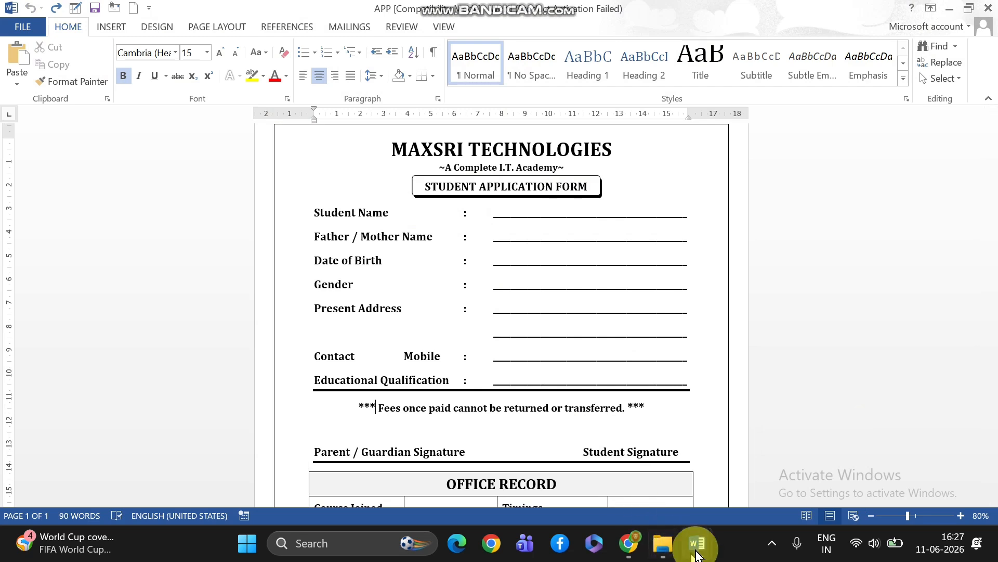
mouse_move(696, 549)
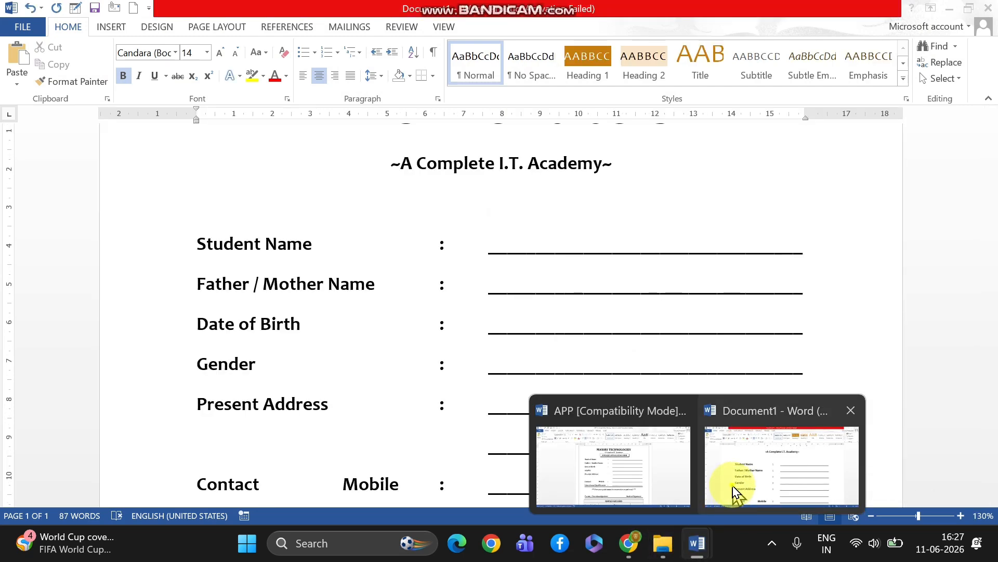
click(734, 493)
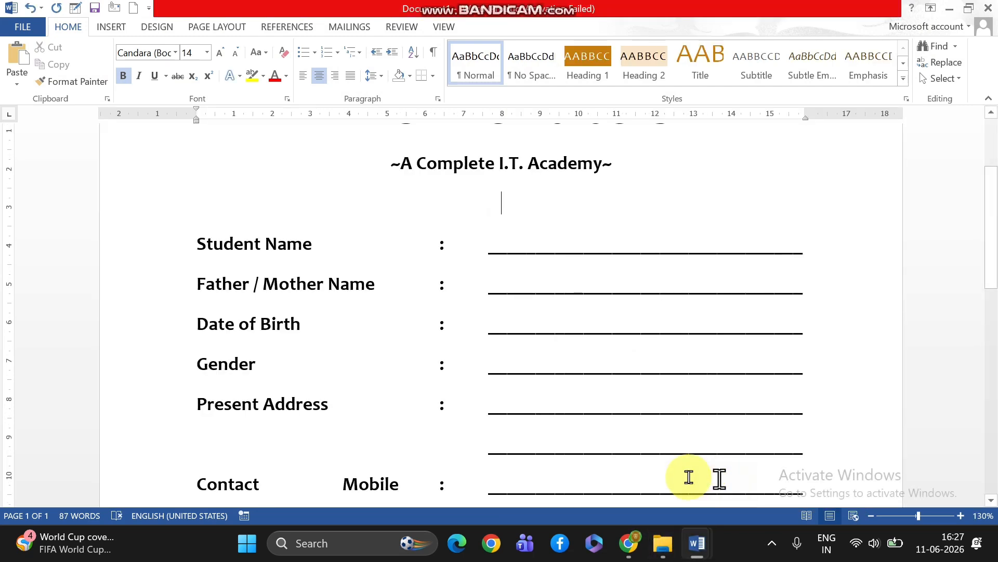
Draw a rectangle about 5.5 cm wide and 0.86 cm high around the empty line below the tagline, and give it no fill
click(113, 29)
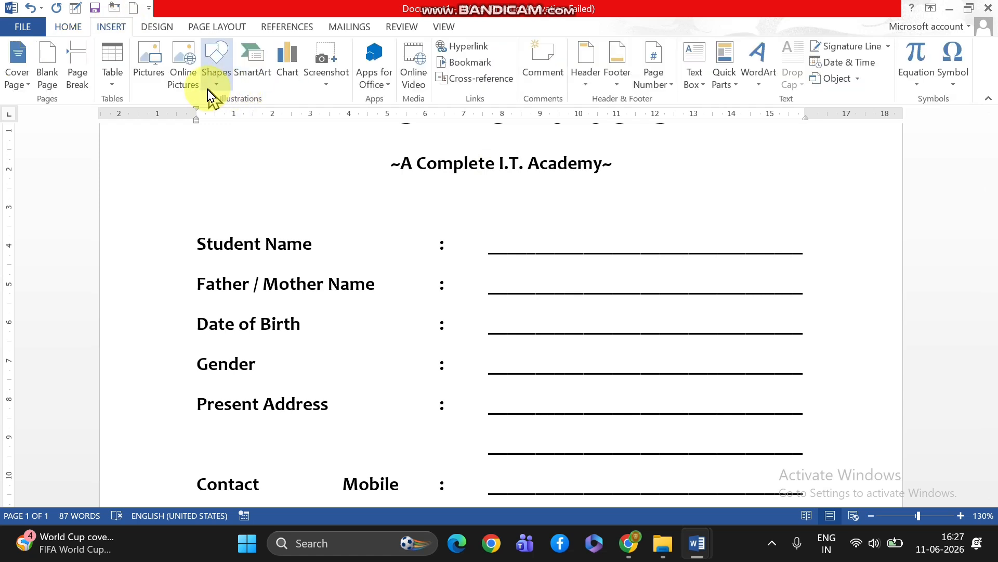
click(227, 83)
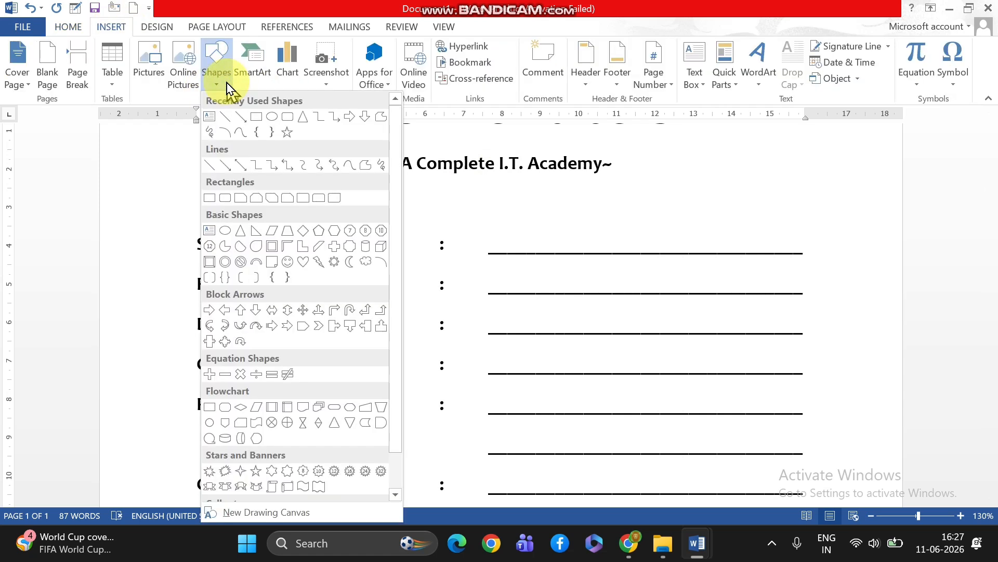
click(259, 115)
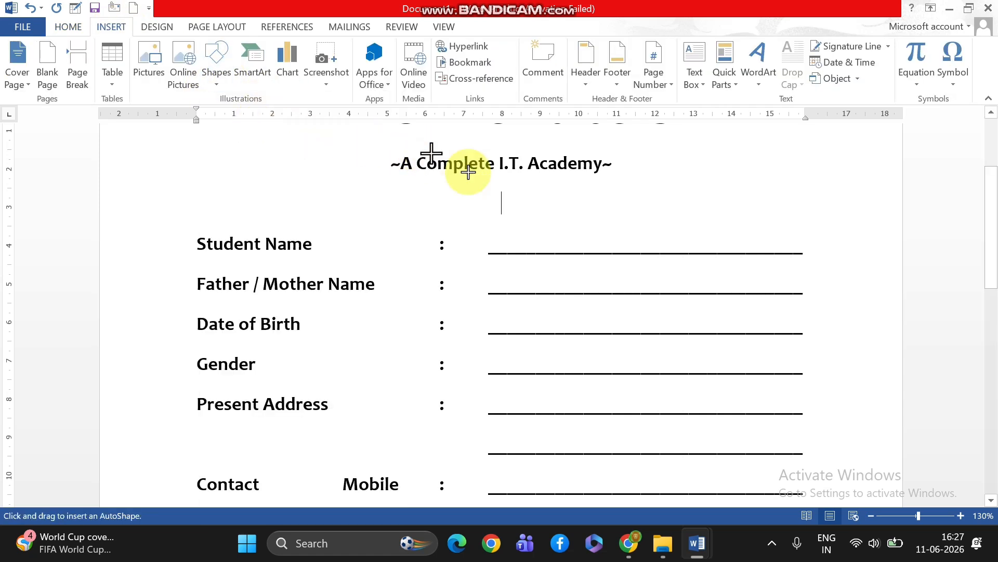
drag(517, 196, 601, 227)
drag(617, 222, 617, 223)
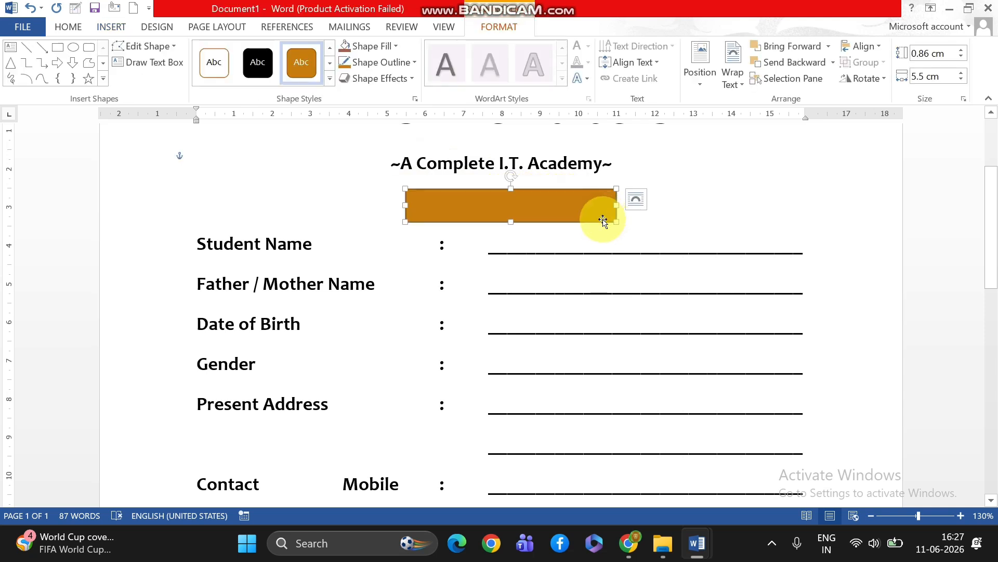
click(396, 46)
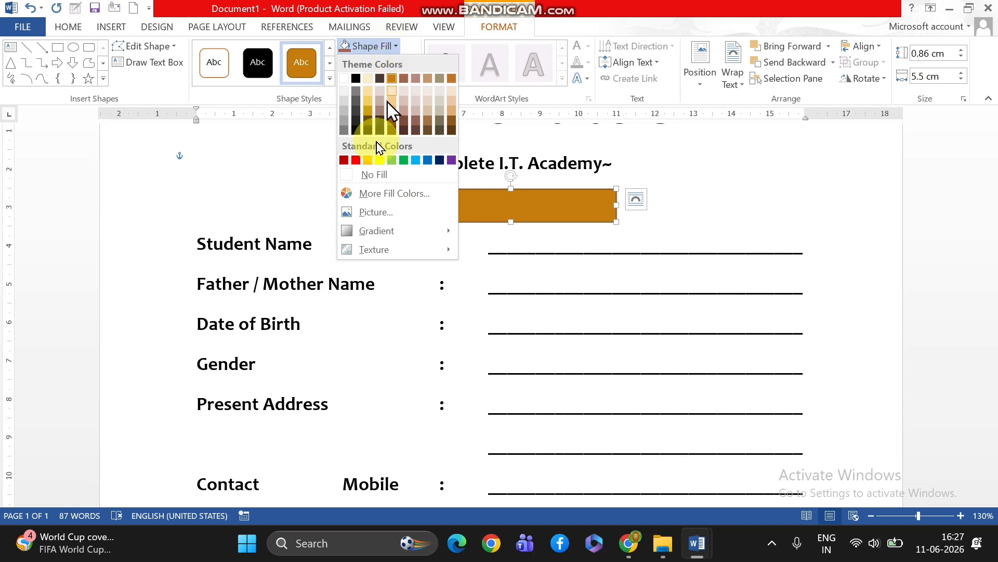
click(384, 179)
Enter the title "Application form" on the empty line inside the rectangle
click(425, 200)
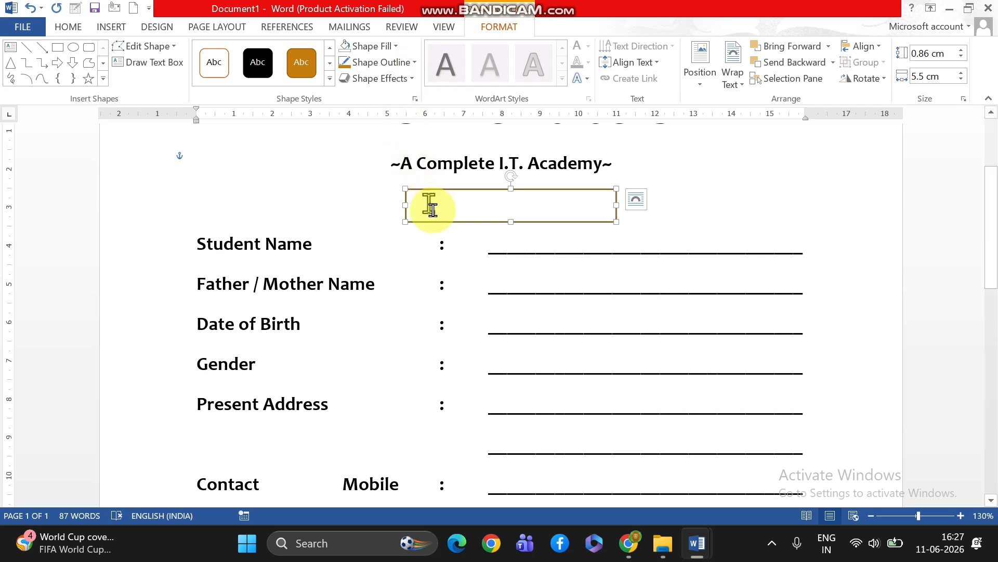
click(468, 201)
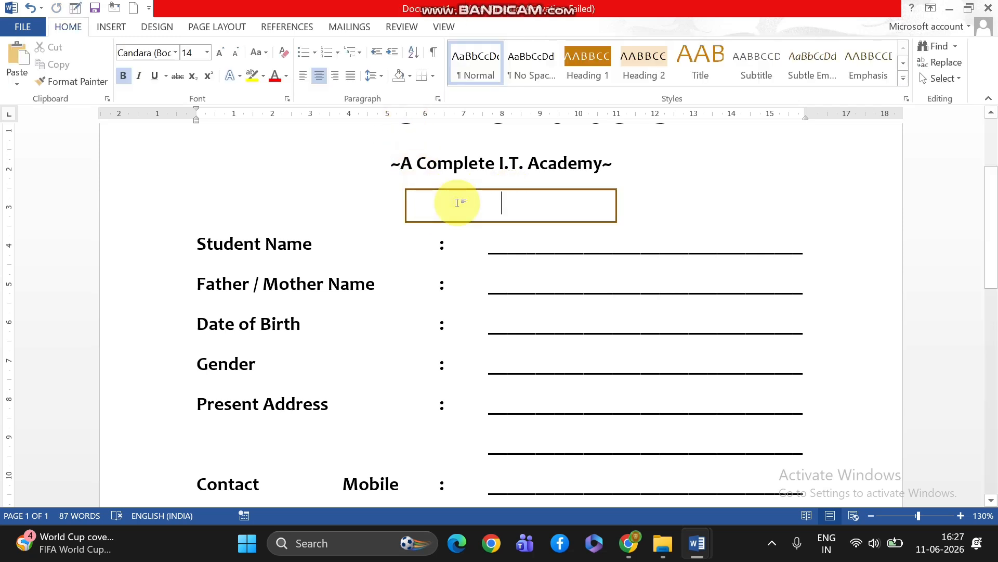
text(application)
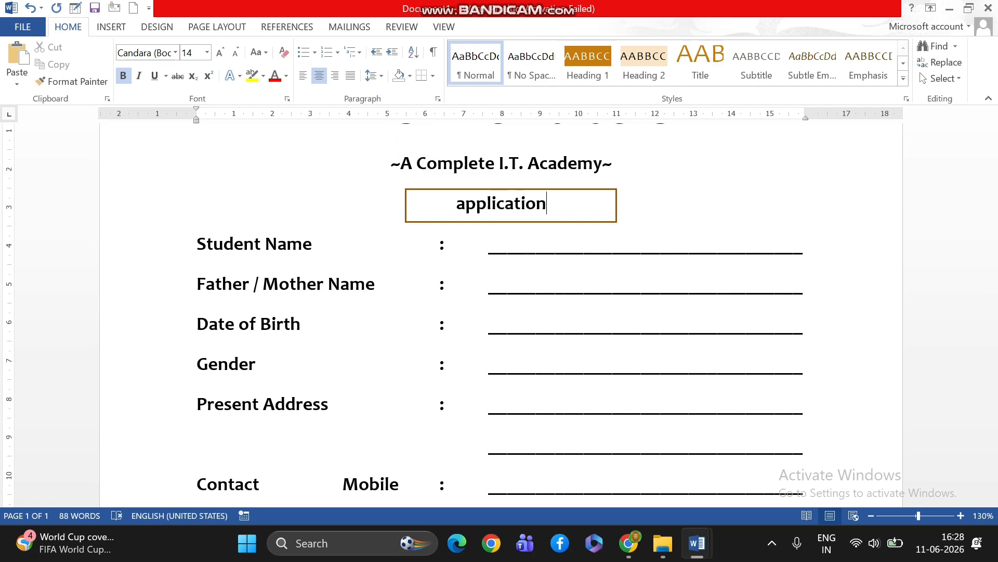
text(for)
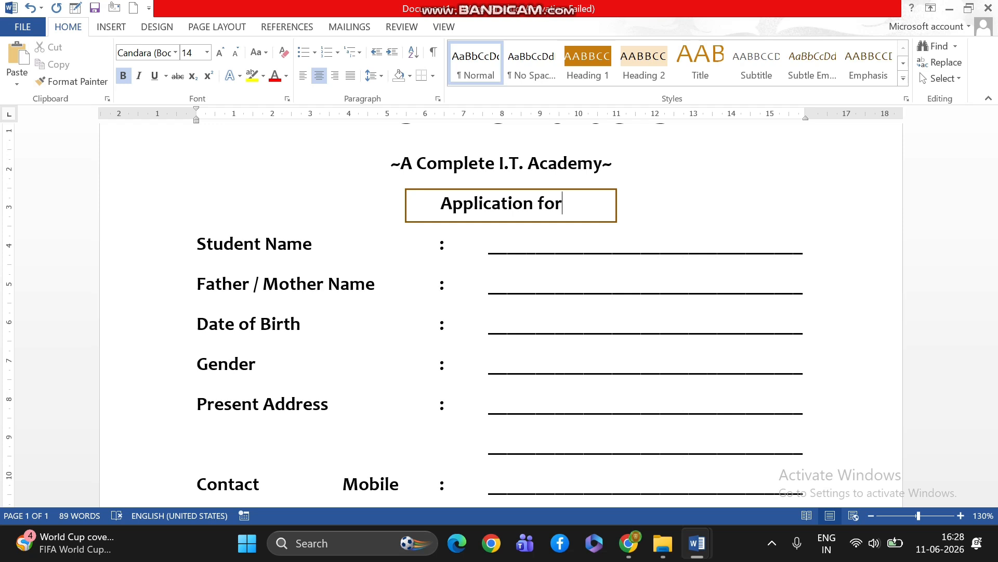
text(m)
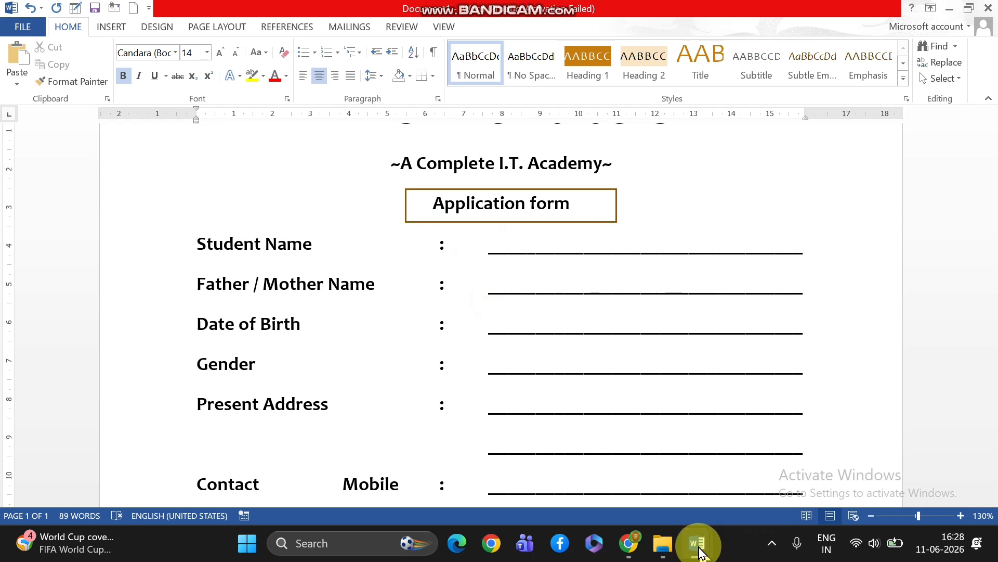
Compare the title with the APP document and add "Student" in front of "Application form" in Document1
mouse_move(697, 544)
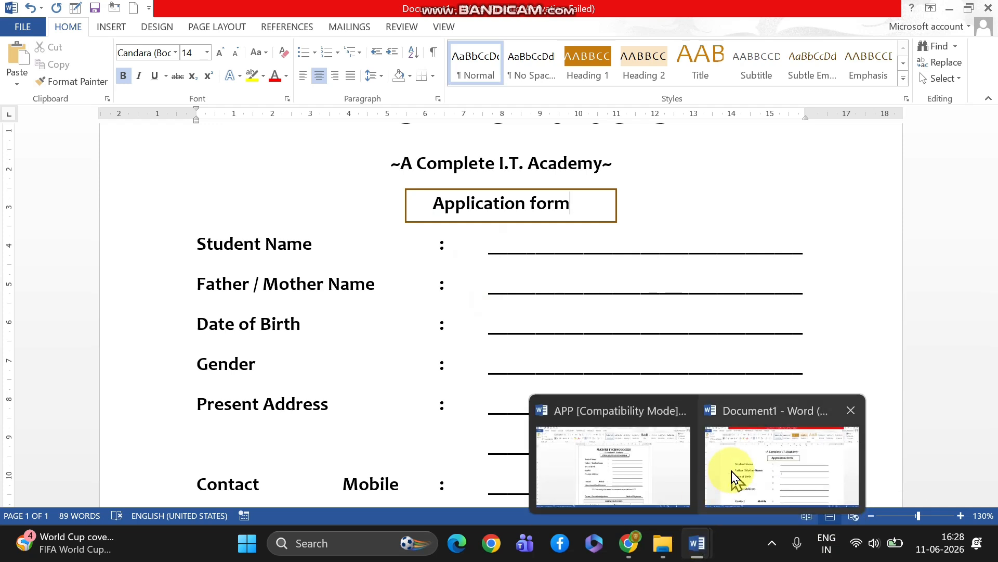
mouse_move(627, 461)
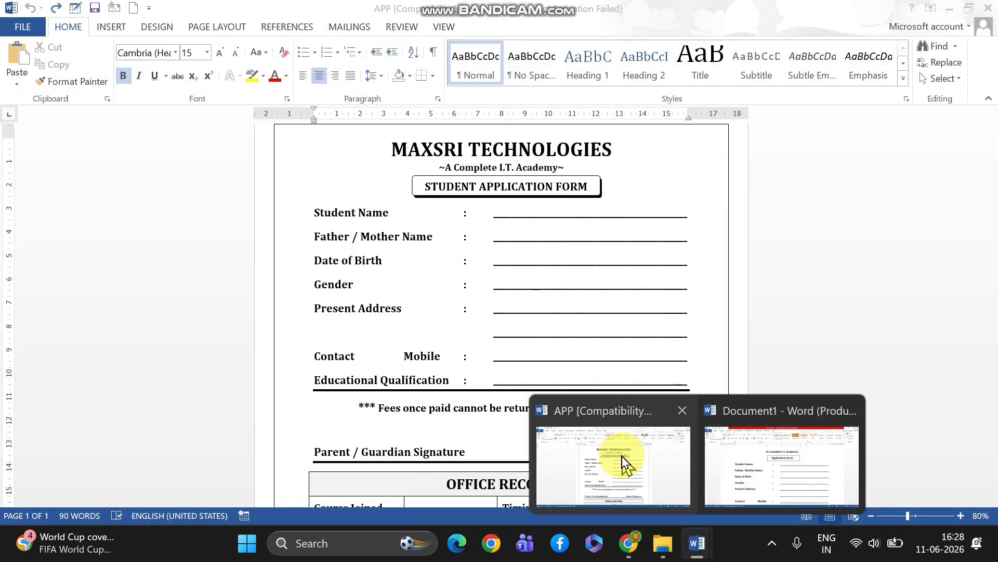
click(778, 480)
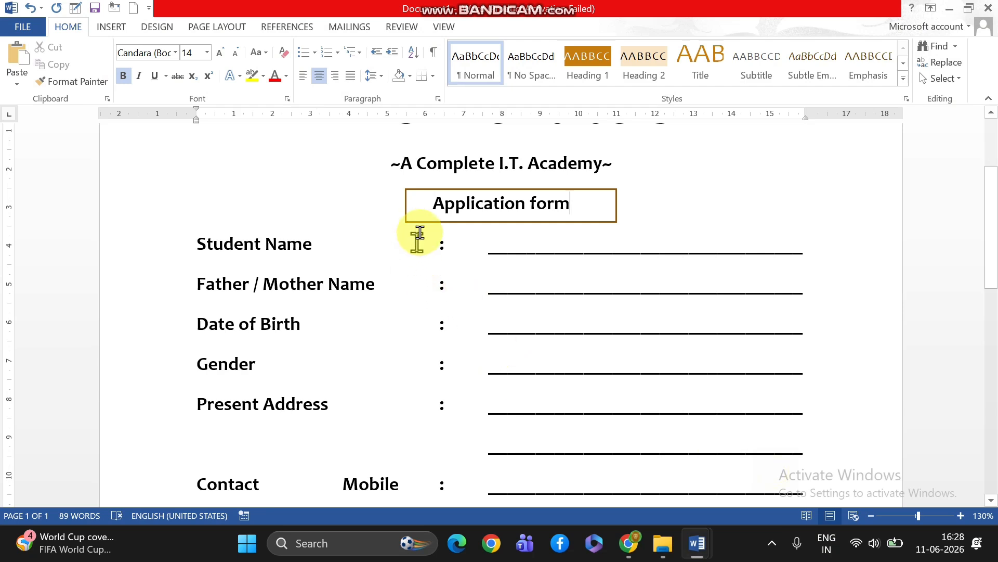
click(431, 201)
text(studen)
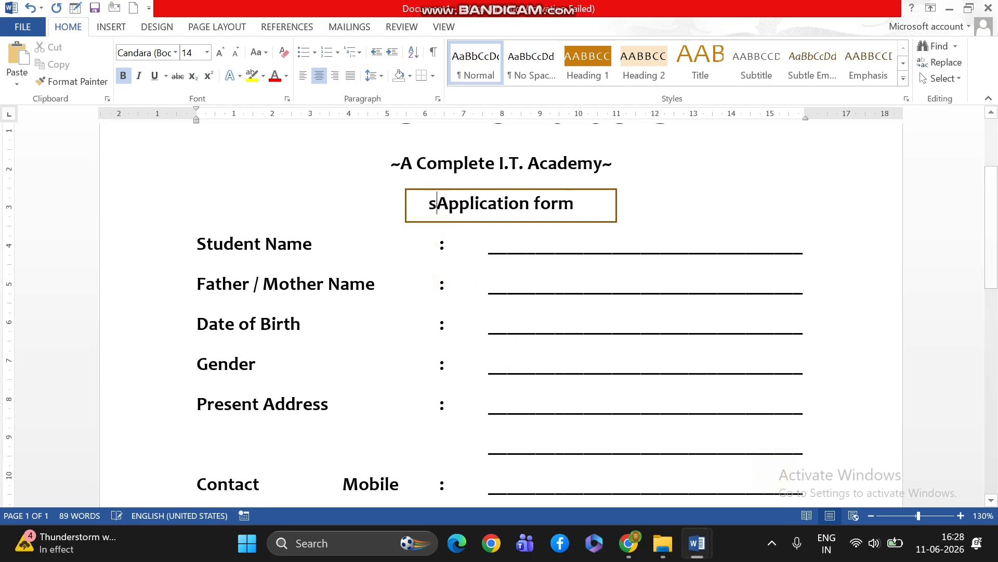
text(t)
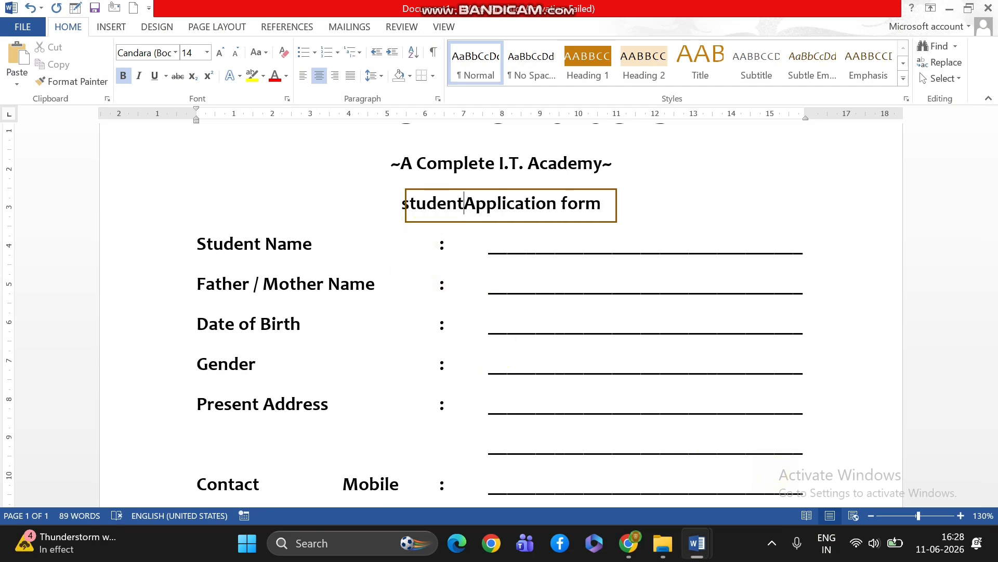
Widen the rectangle leftward around the "Student Application form" title and change the title's text to all capitals
click(411, 192)
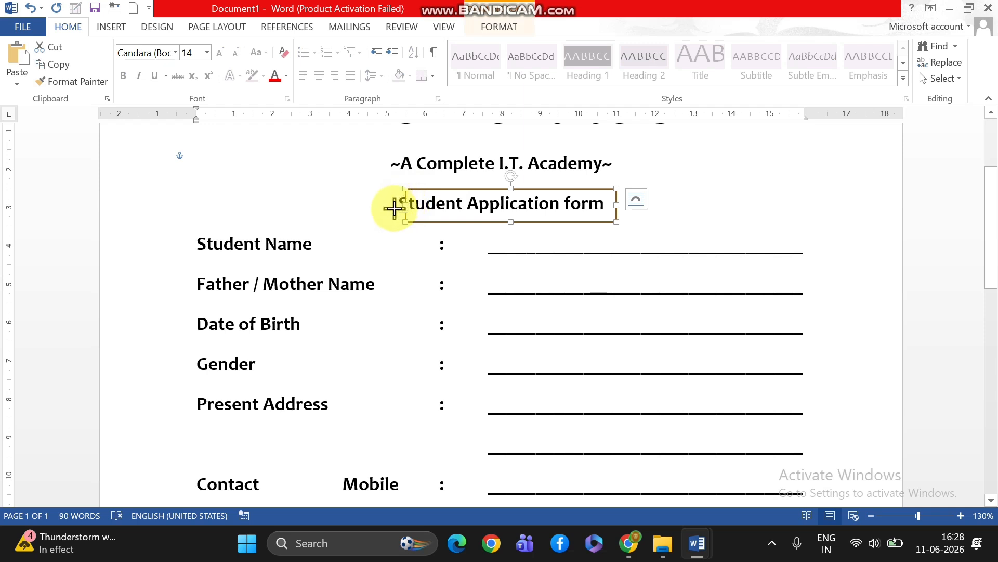
click(407, 205)
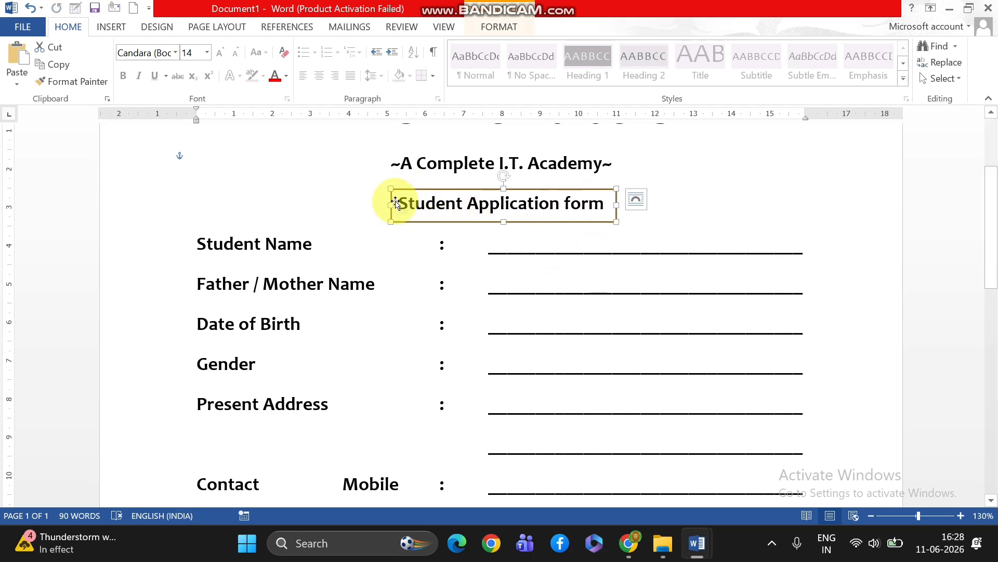
drag(403, 201, 597, 204)
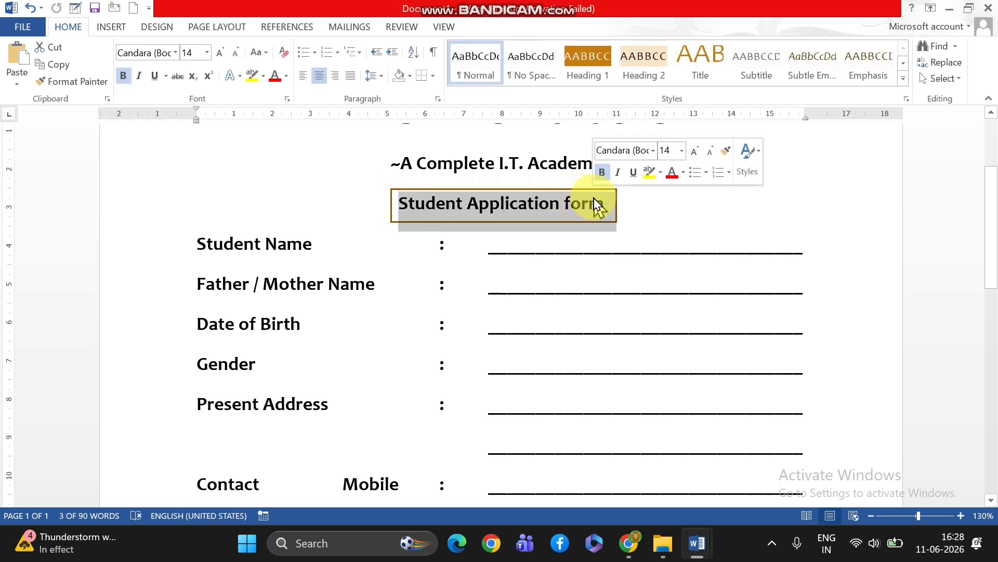
key(shift+F3)
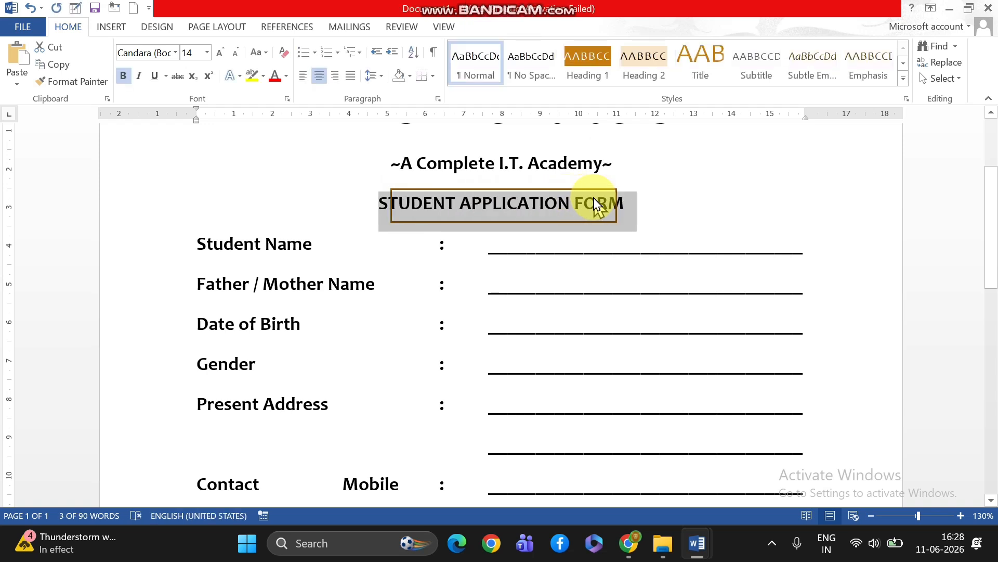
click(598, 204)
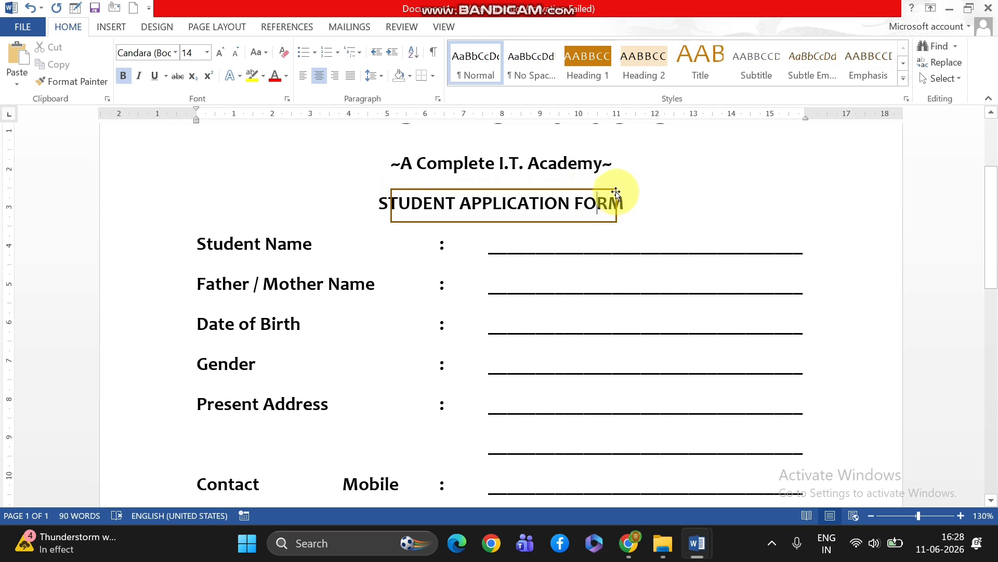
Shift the title's rectangle slightly right and widen it to about 6.54 cm so it encloses "STUDENT APPLICATION FORM"
drag(616, 194, 625, 191)
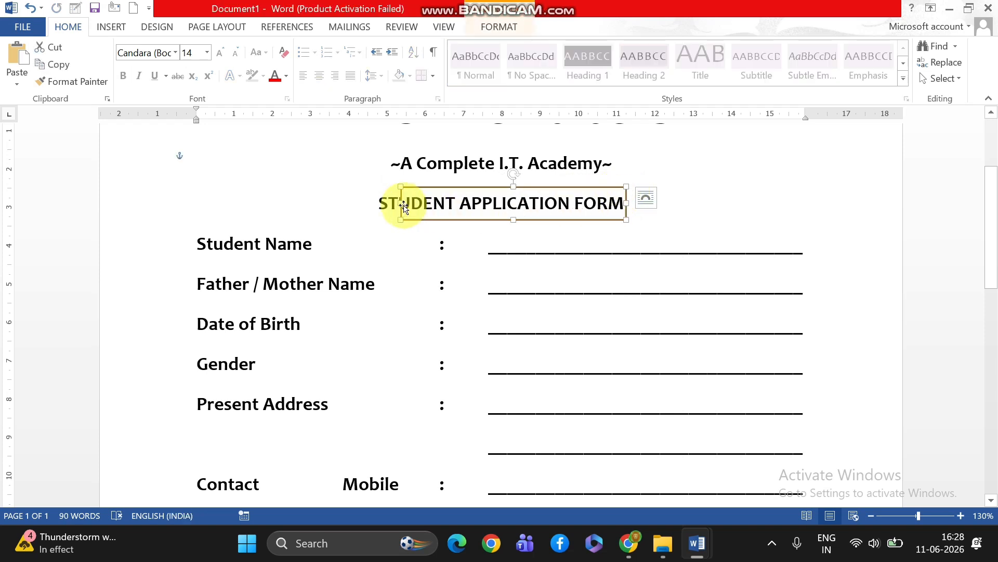
drag(402, 203, 391, 203)
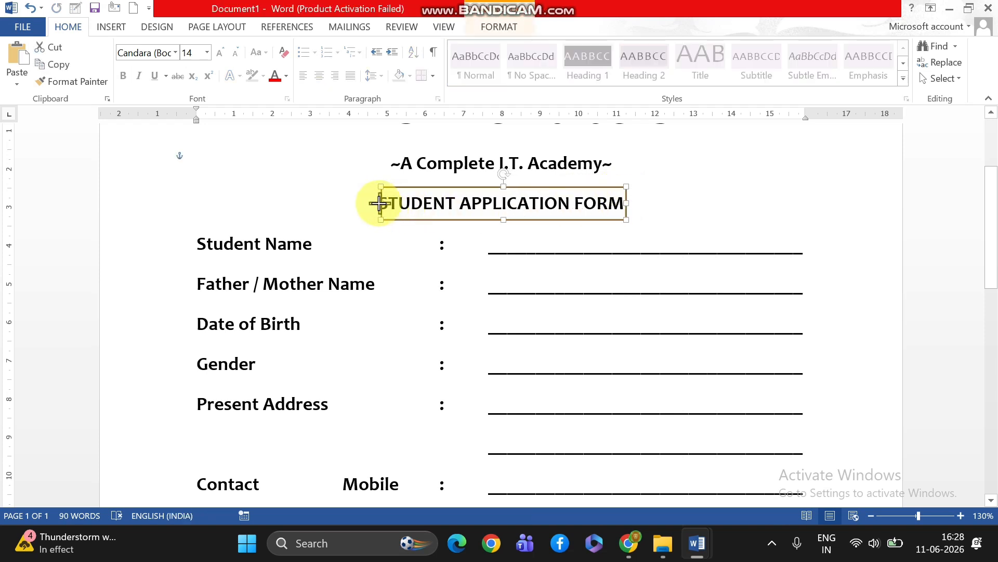
click(502, 22)
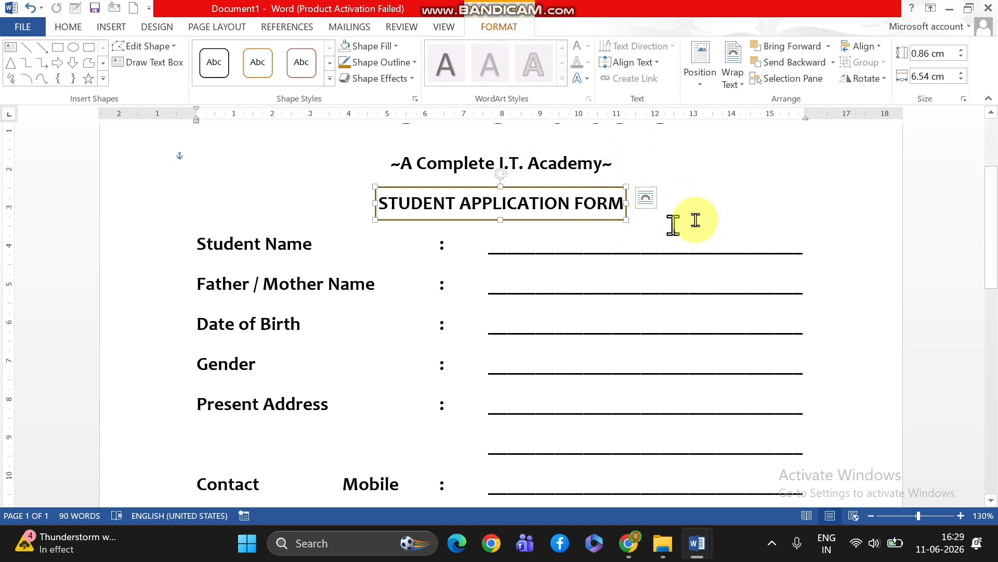
click(727, 211)
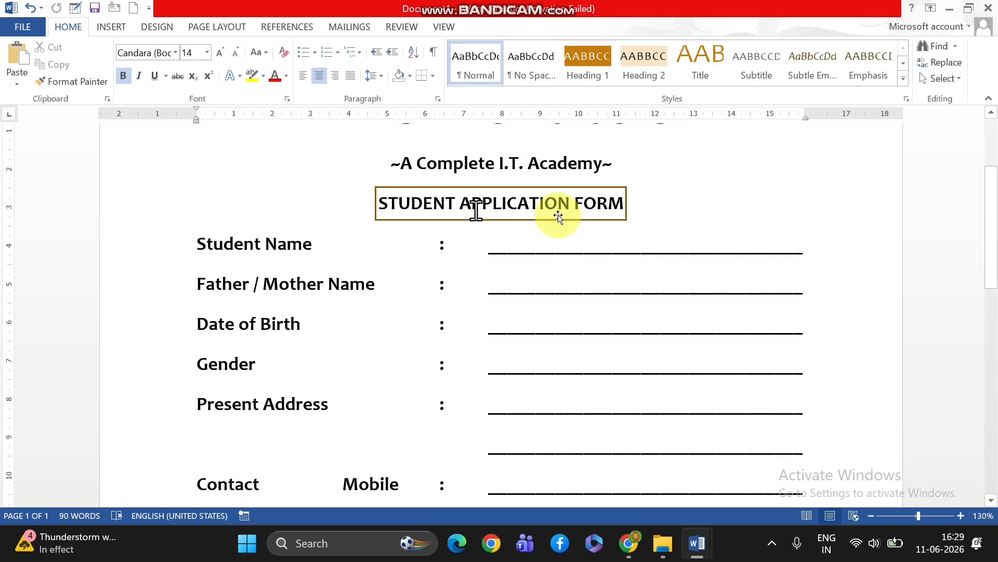
Add a 1 ½ pt solid bottom border below the Educational Qualification line
scroll(644, 227, up, 3)
scroll(571, 367, down, 10)
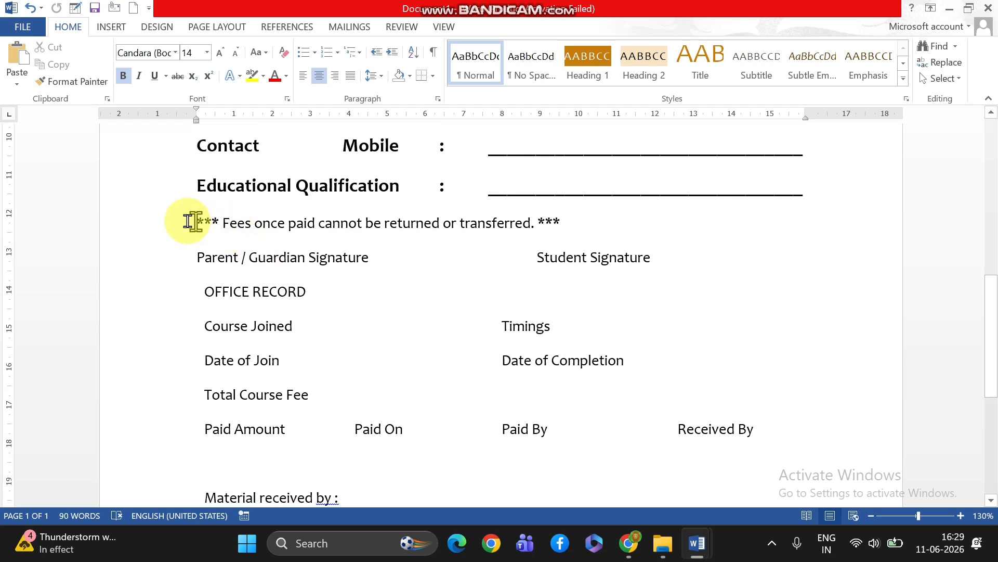
click(188, 191)
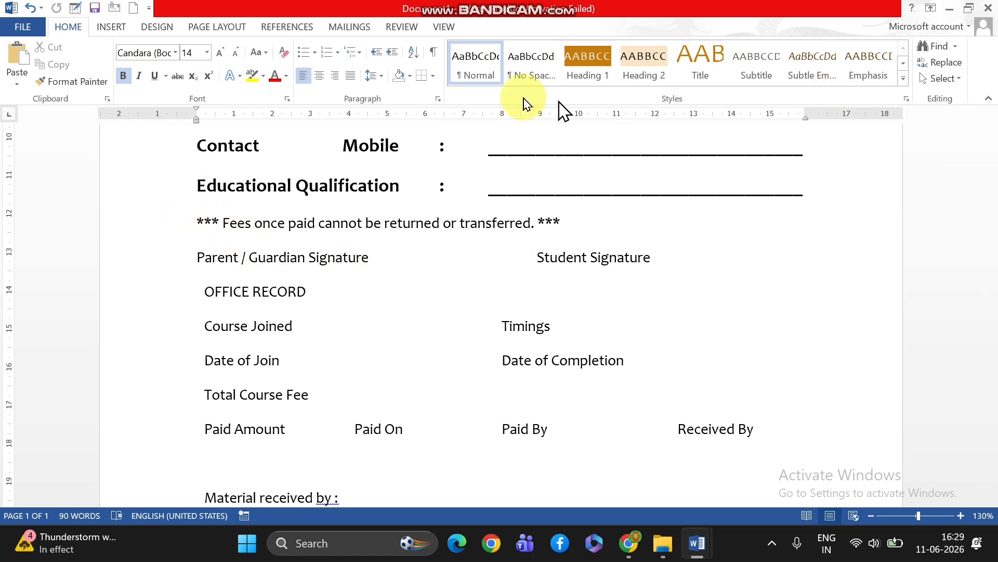
click(434, 77)
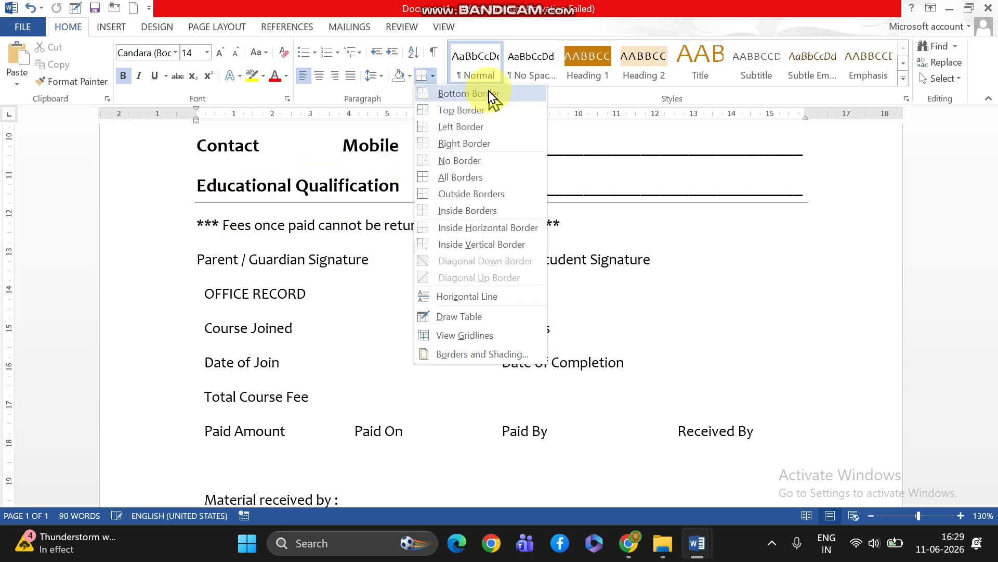
click(468, 94)
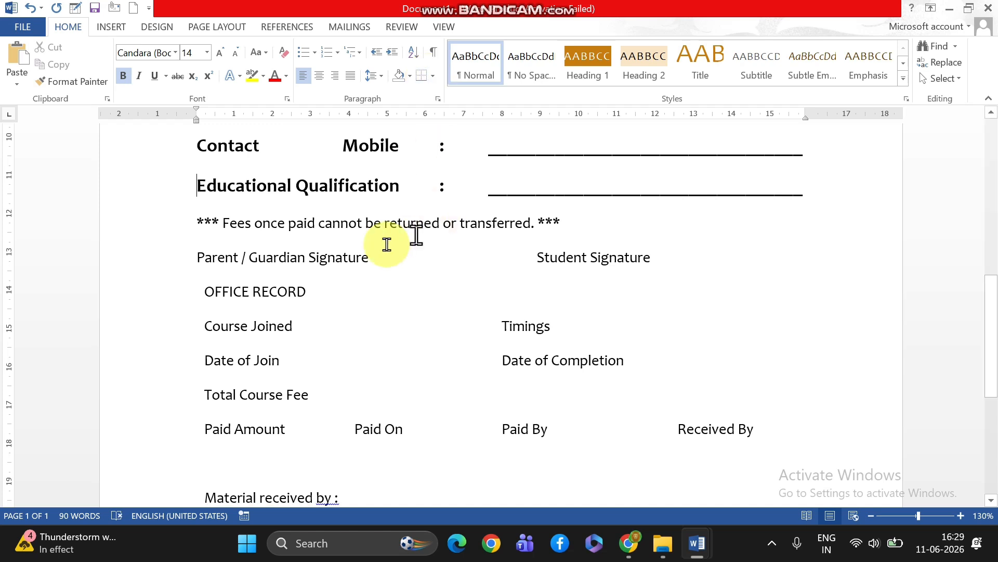
click(433, 77)
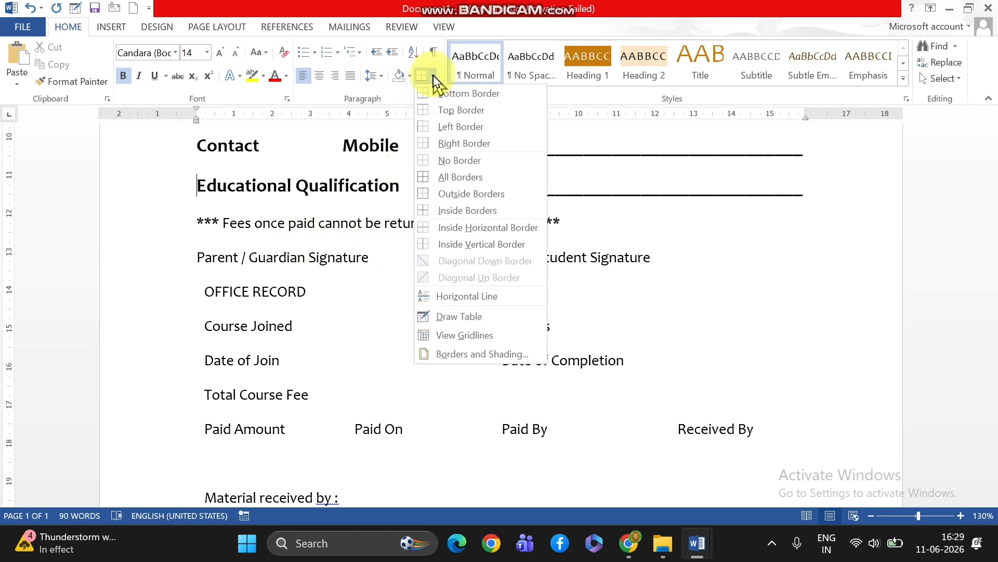
click(459, 358)
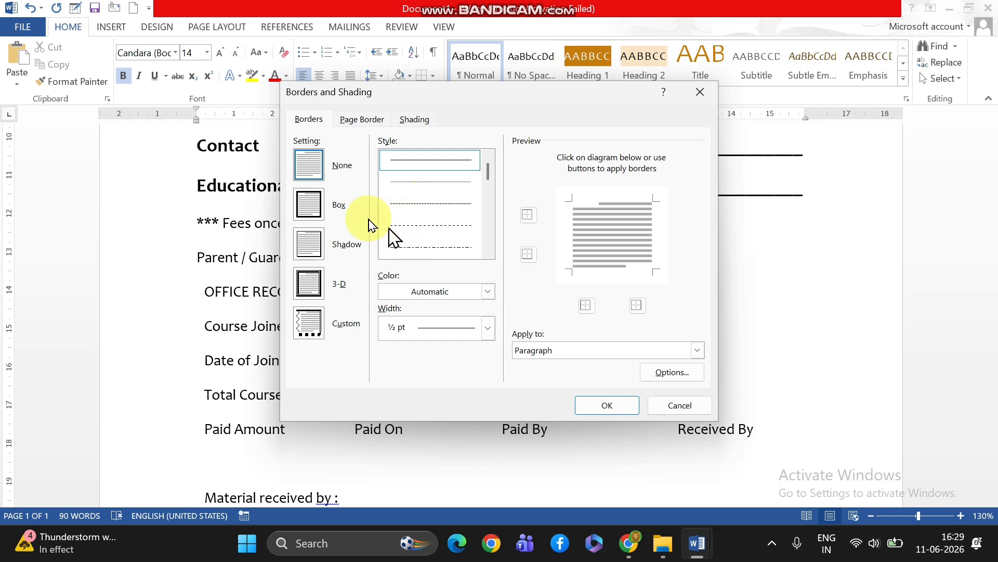
click(489, 328)
click(452, 222)
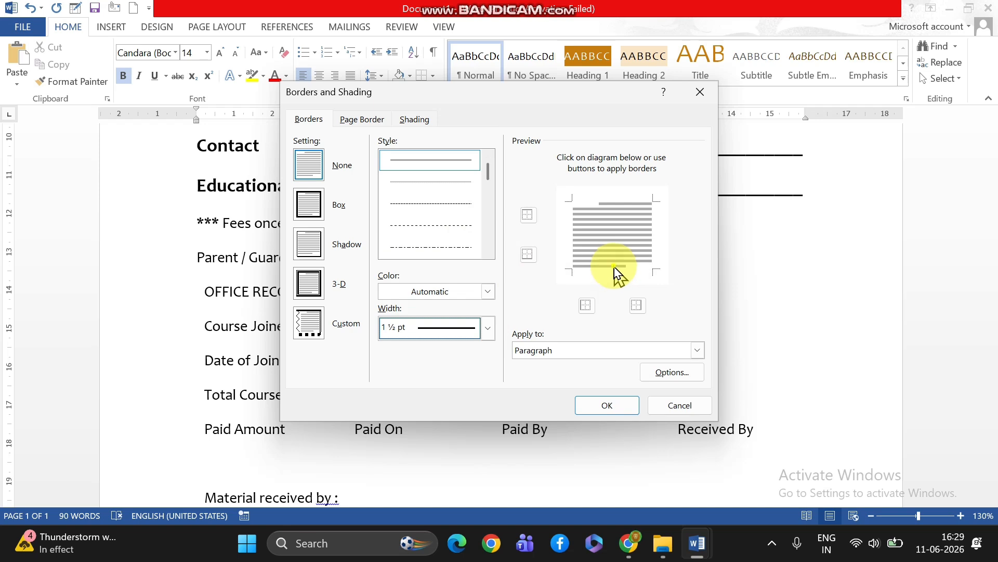
click(608, 405)
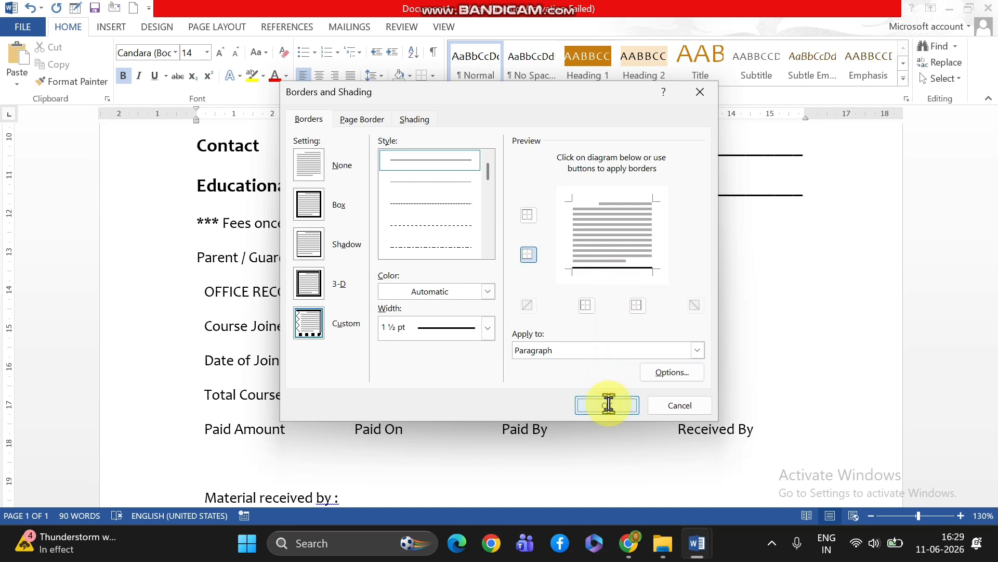
Add a 1 ½ pt bottom border below the Parent / Guardian Signature and Student Signature line
click(196, 262)
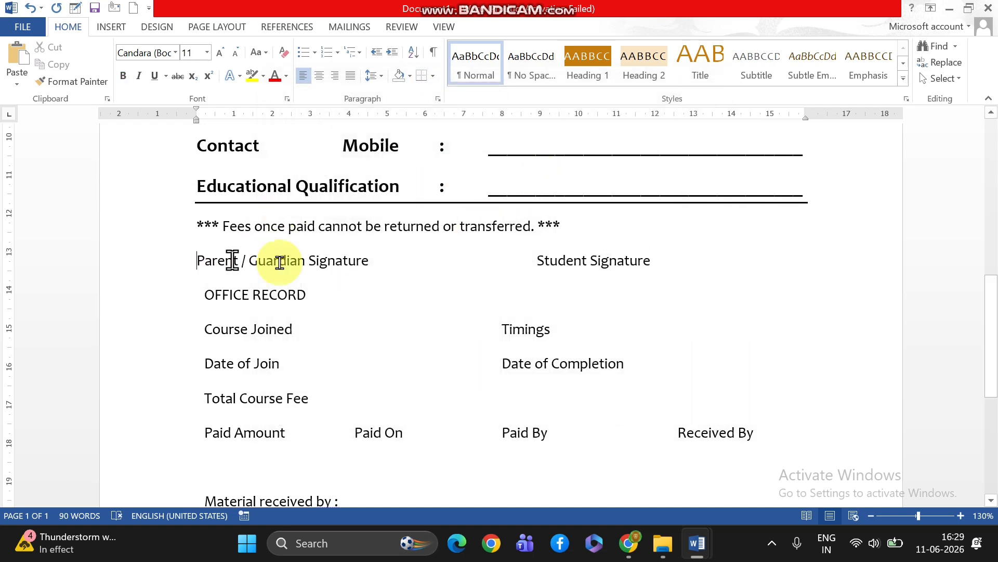
click(432, 77)
click(454, 355)
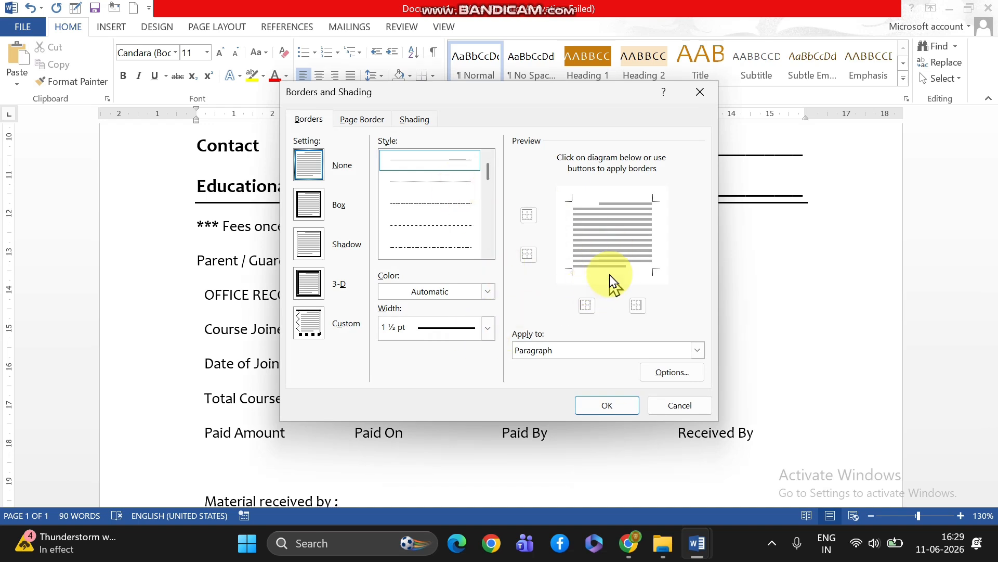
click(603, 406)
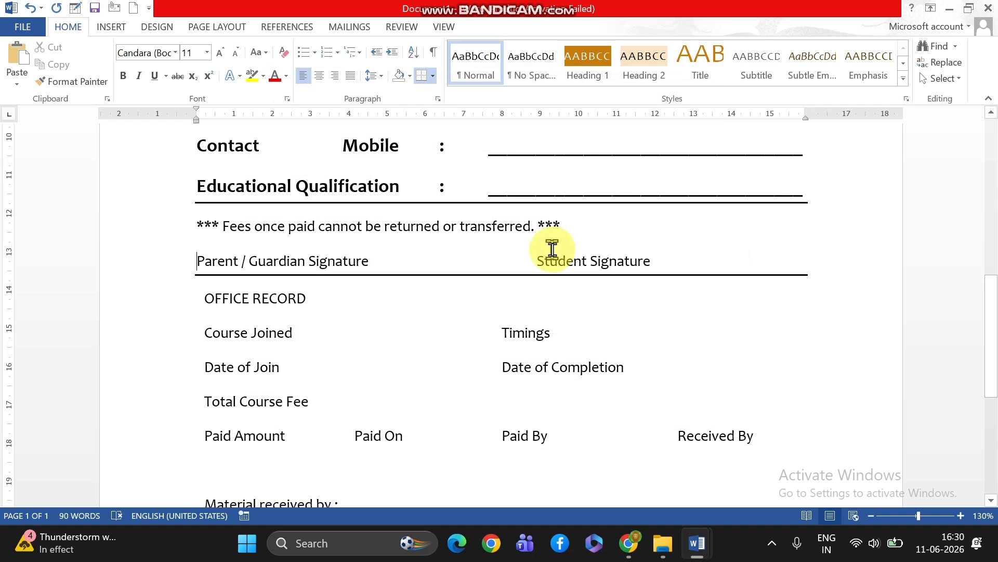
Make the fees notice and the signature line below it bold, and enlarge both to 14 pt
mouse_move(219, 226)
mouse_down()
mouse_move(531, 216)
mouse_move(664, 257)
mouse_up()
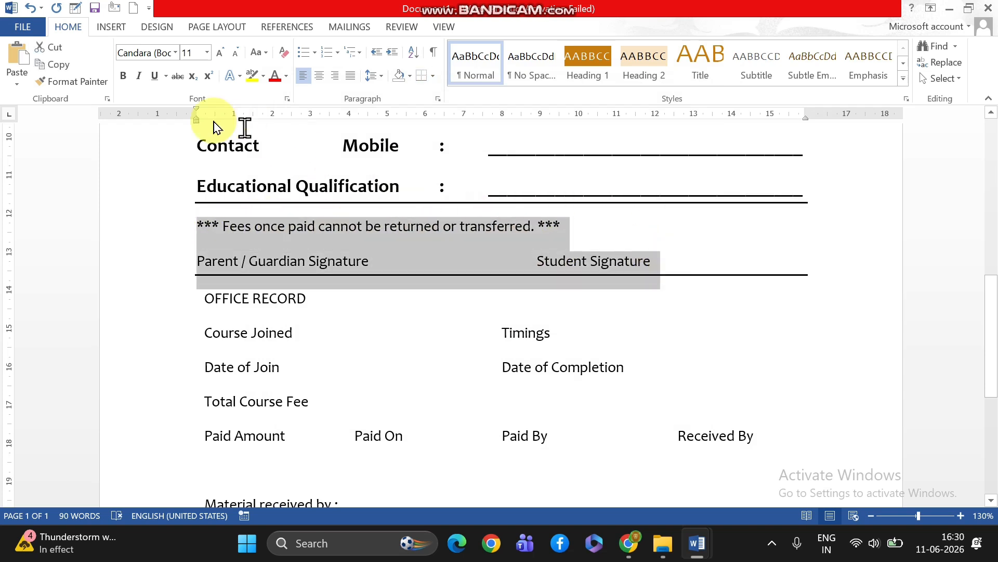
click(123, 76)
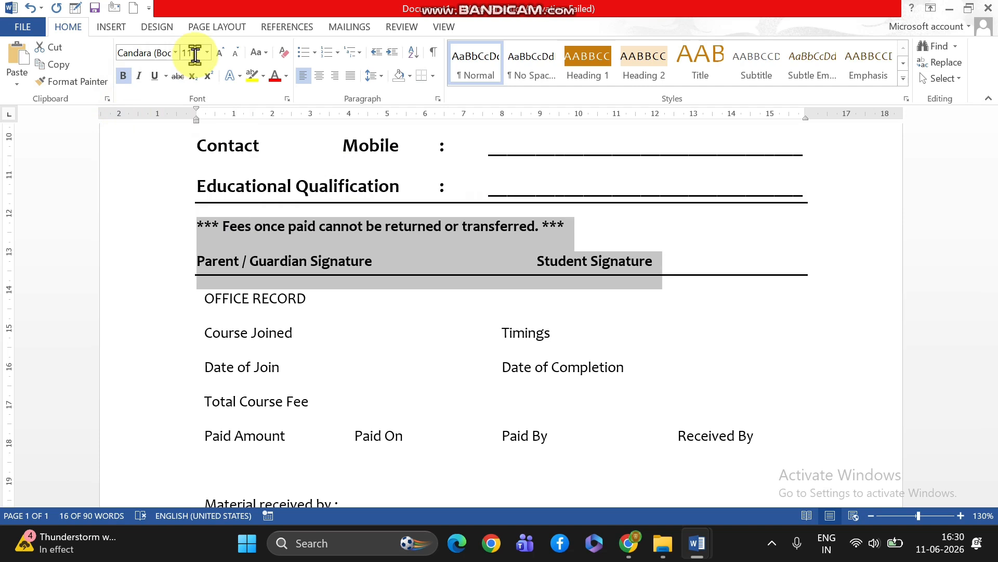
click(221, 52)
click(220, 53)
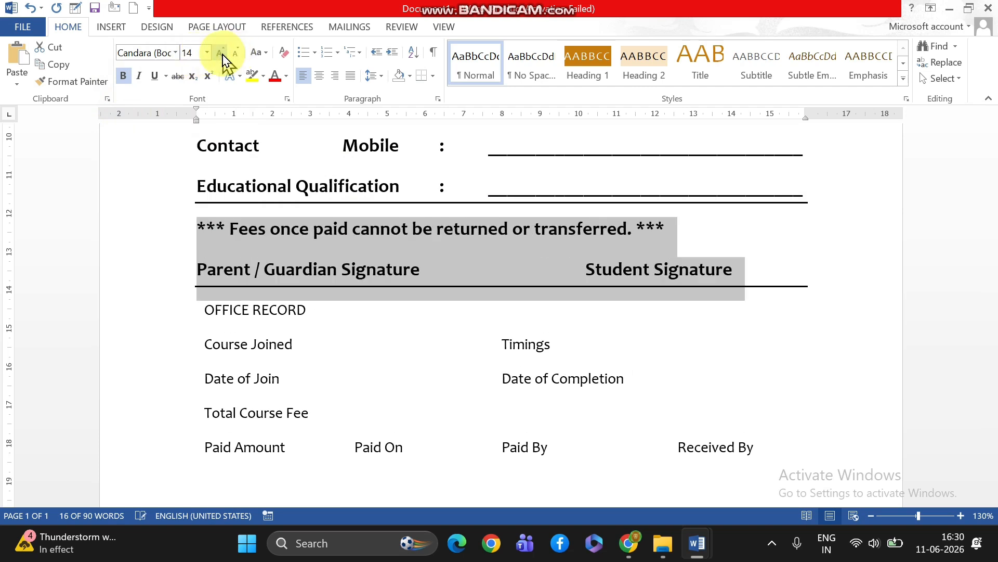
click(475, 323)
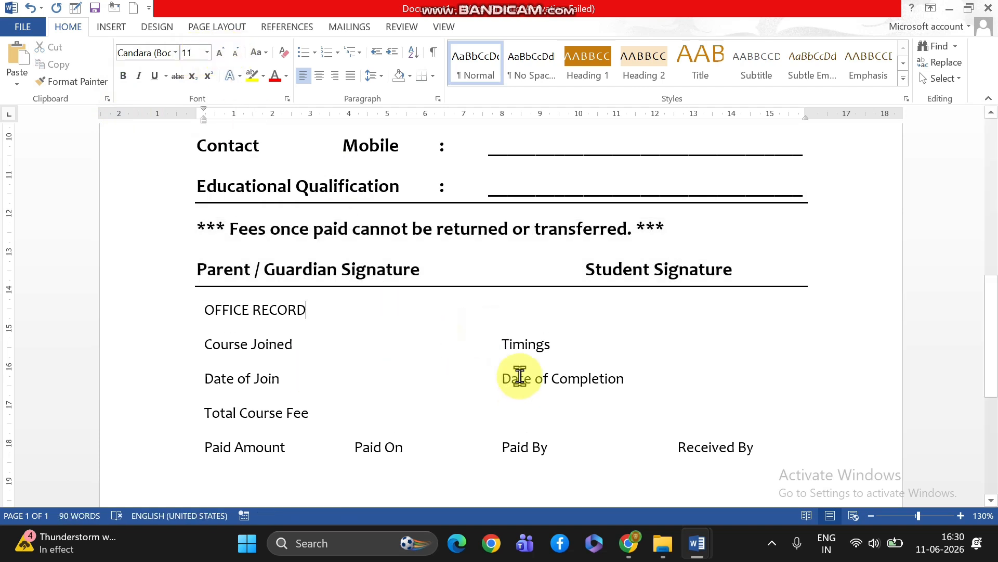
Convert the text from OFFICE RECORD through the empty line after "Certificate received by :" into a four-column table separated at tabs
scroll(520, 376, down, 3)
scroll(520, 376, up, 5)
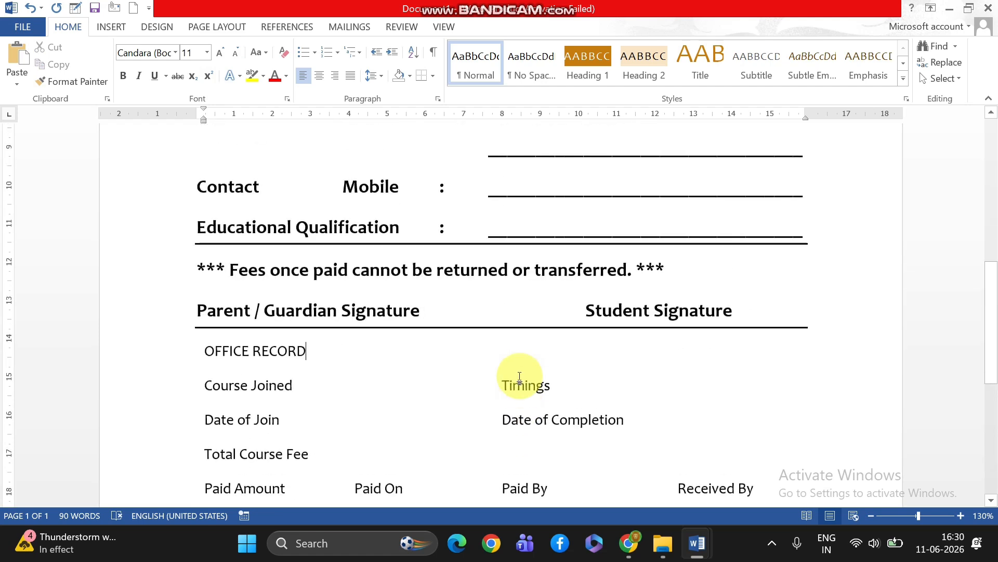
drag(194, 357, 587, 407)
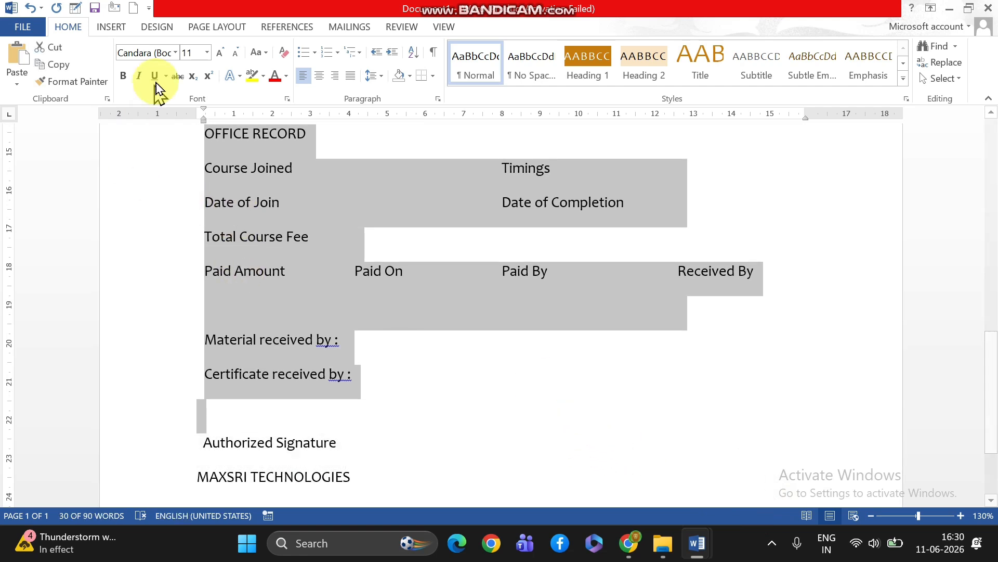
click(111, 27)
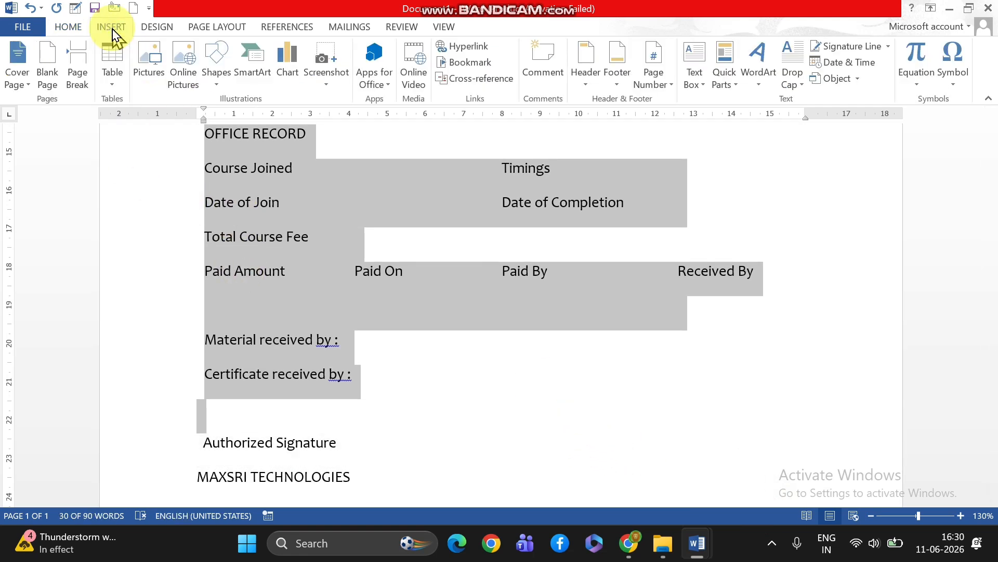
click(118, 83)
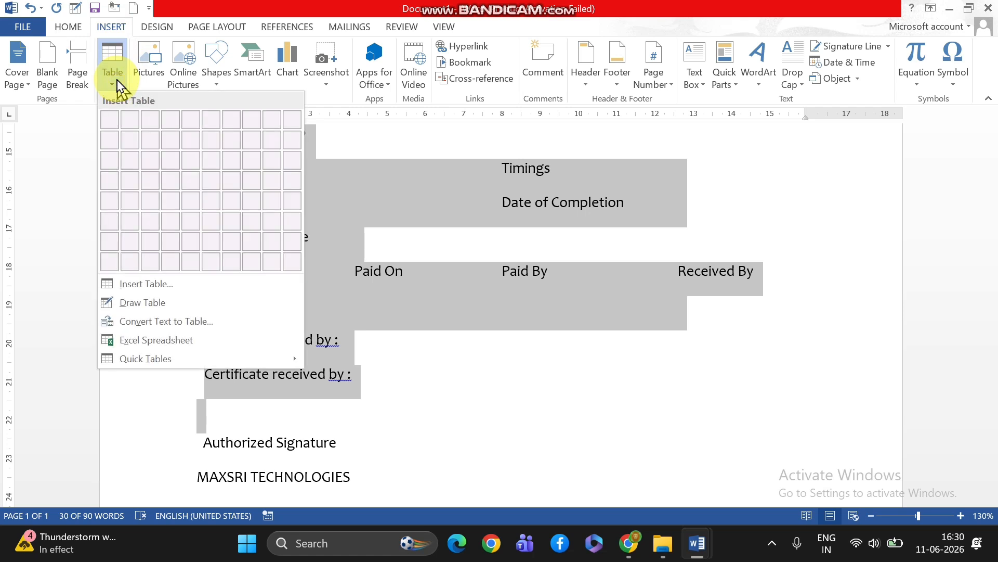
click(174, 325)
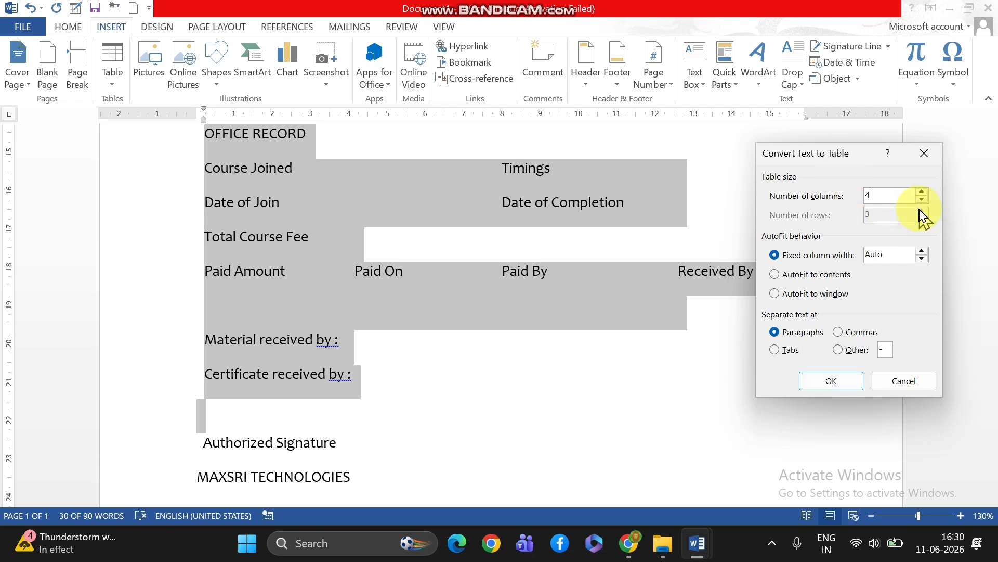
click(774, 350)
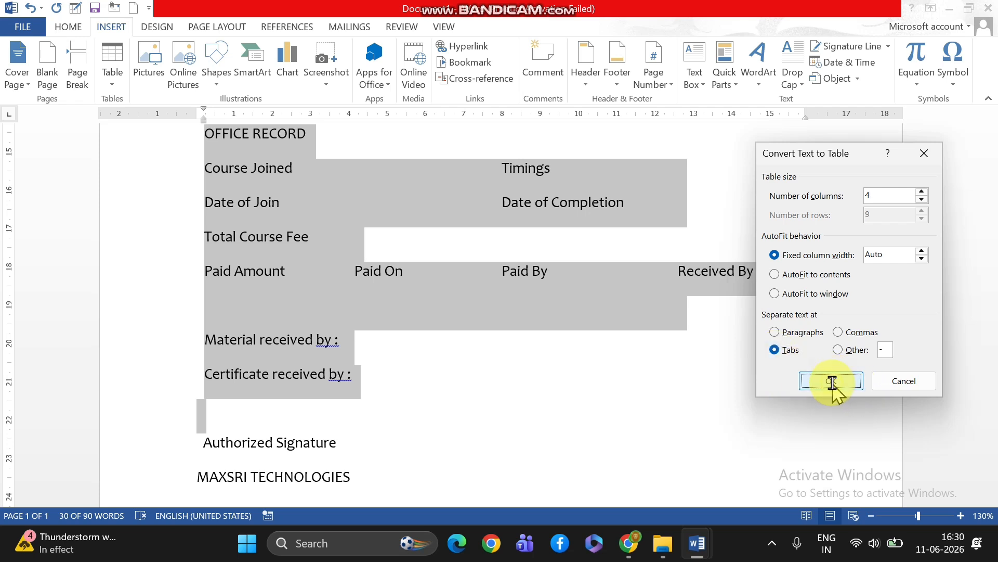
click(832, 382)
scroll(535, 302, up, 3)
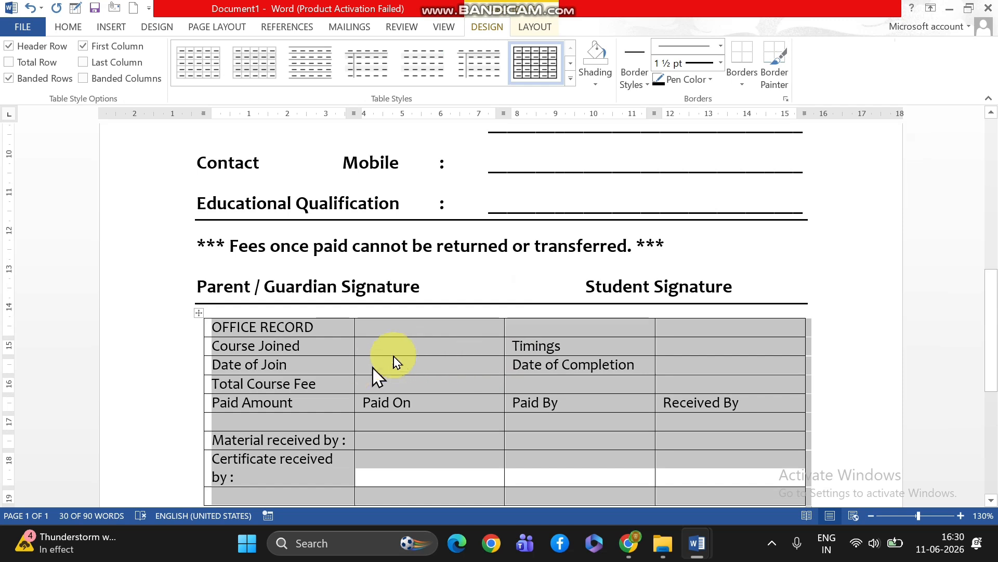
Merge the four cells of the table's OFFICE RECORD row and centre the heading horizontally and vertically
click(400, 355)
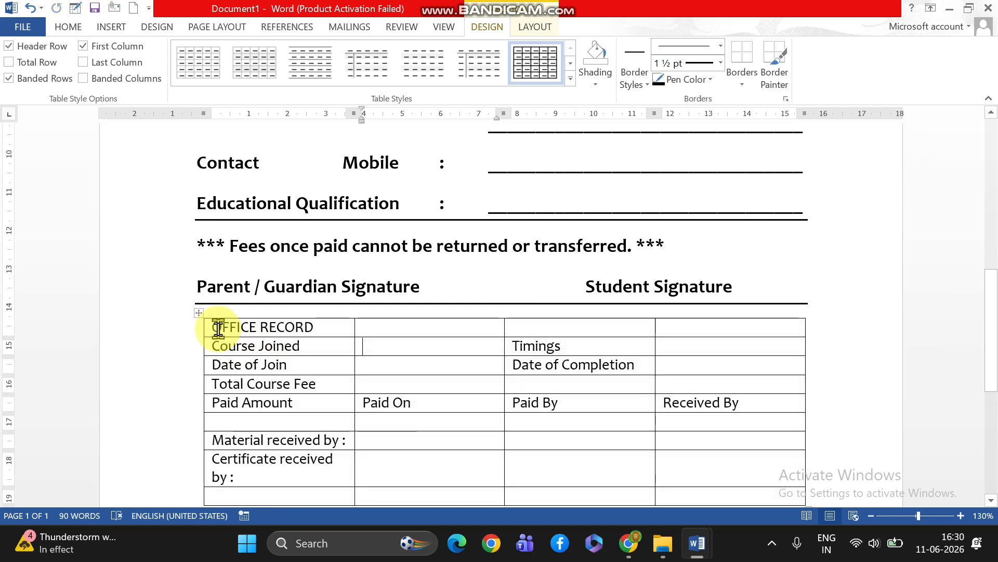
click(205, 329)
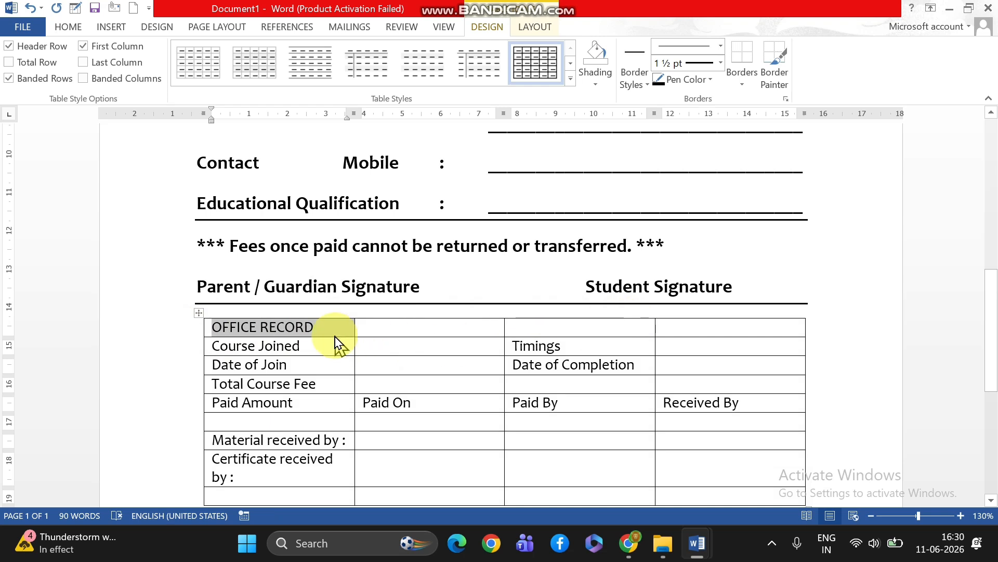
click(314, 328)
drag(309, 329, 754, 323)
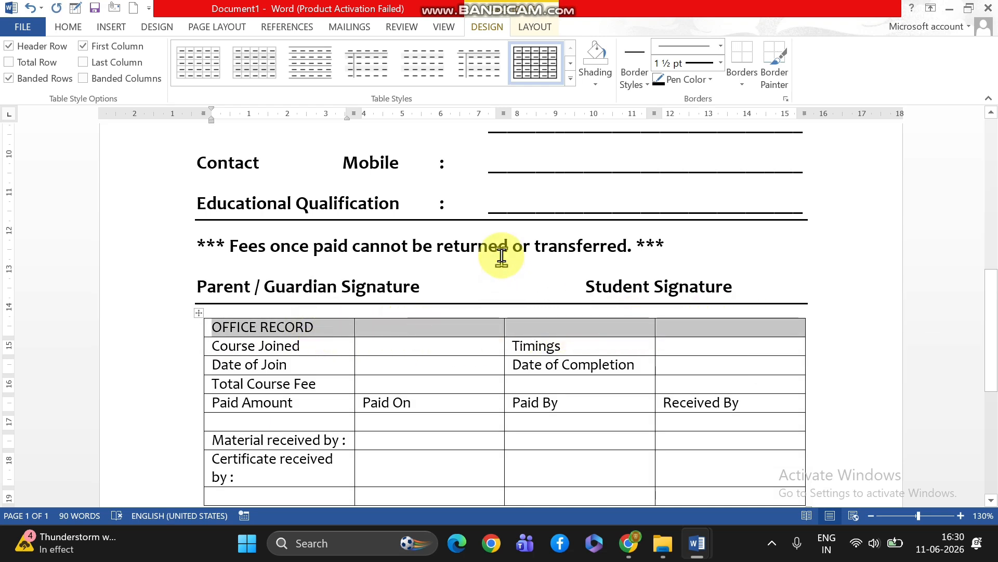
click(536, 27)
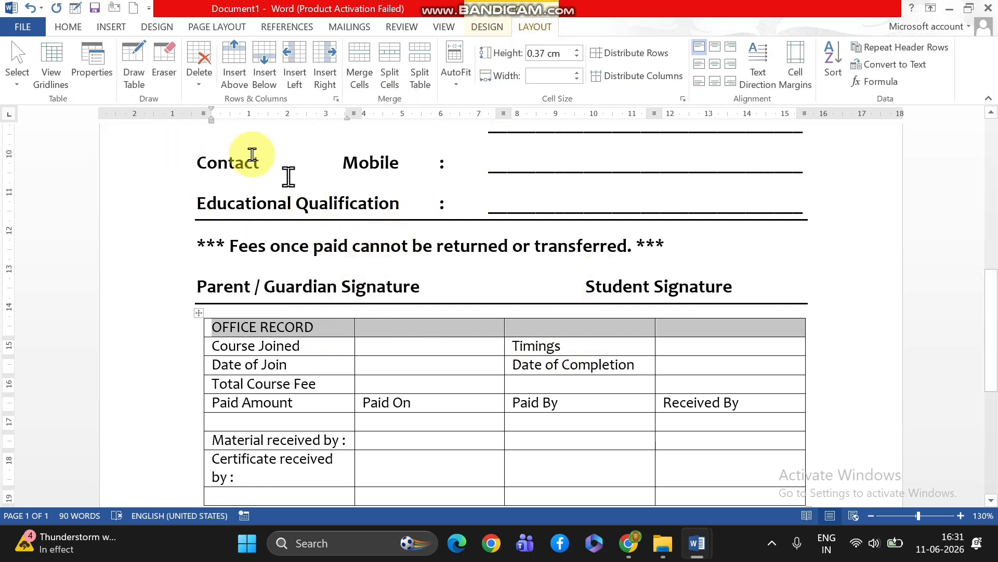
click(366, 93)
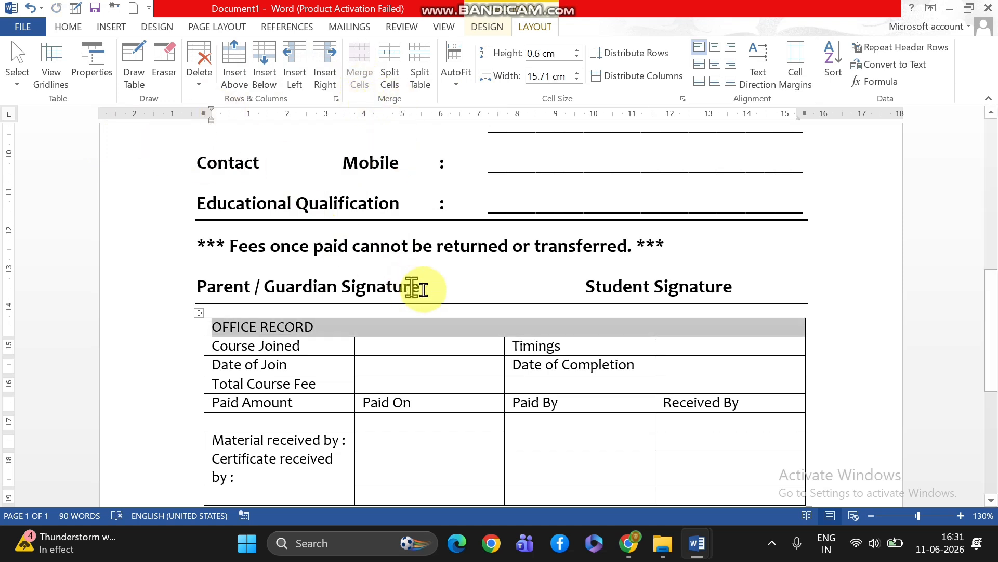
click(719, 66)
scroll(659, 414, down, 2)
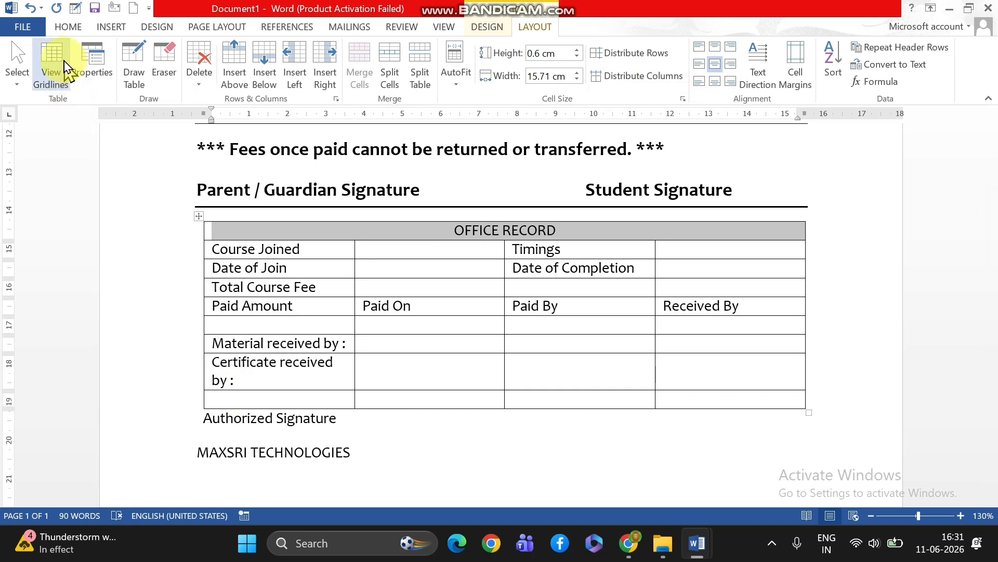
Make the OFFICE RECORD heading bold and enlarge it to 12 pt
click(69, 31)
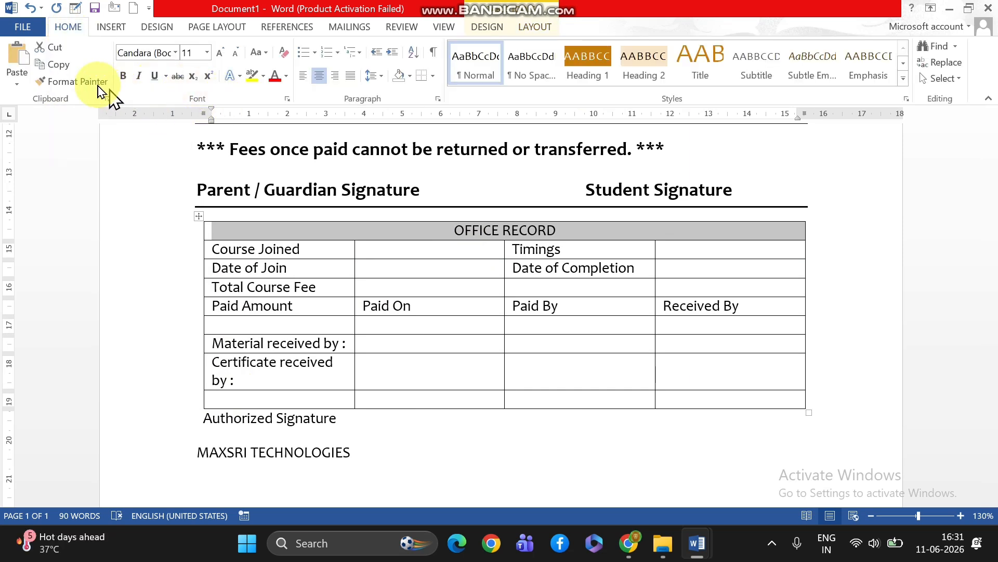
click(125, 78)
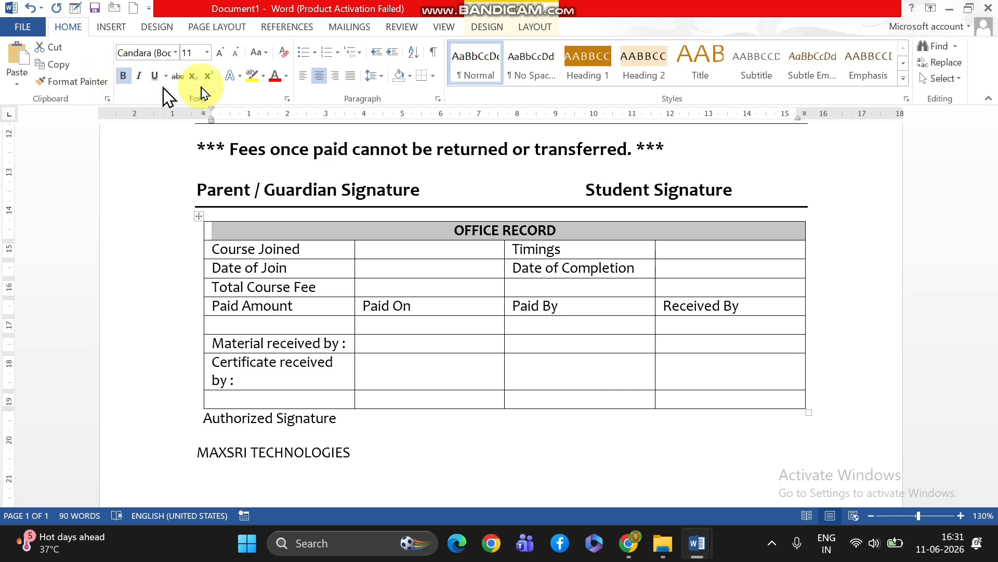
click(222, 53)
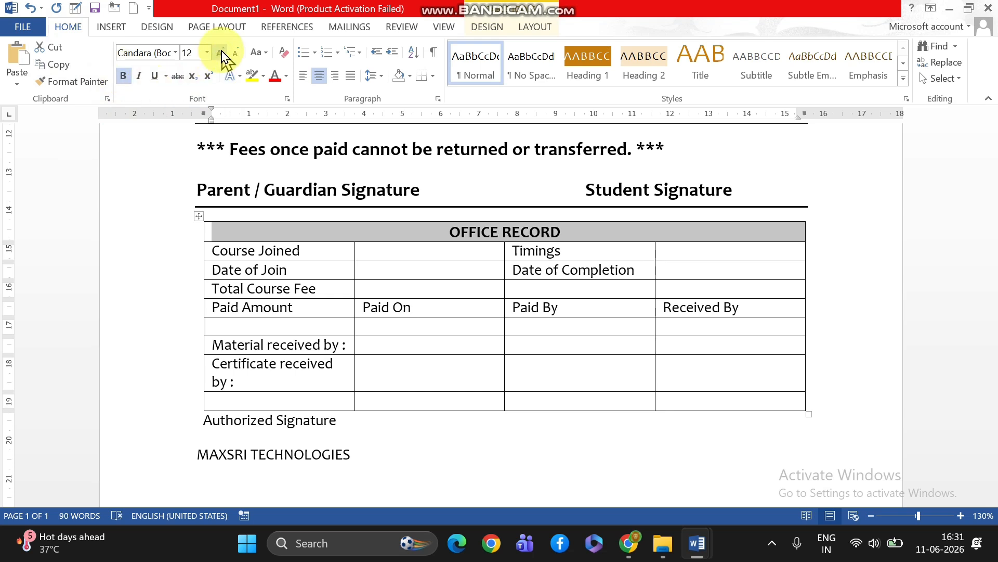
Enlarge the OFFICE RECORD heading to 14 pt and make all the table rows below it bold at 14 pt
click(222, 53)
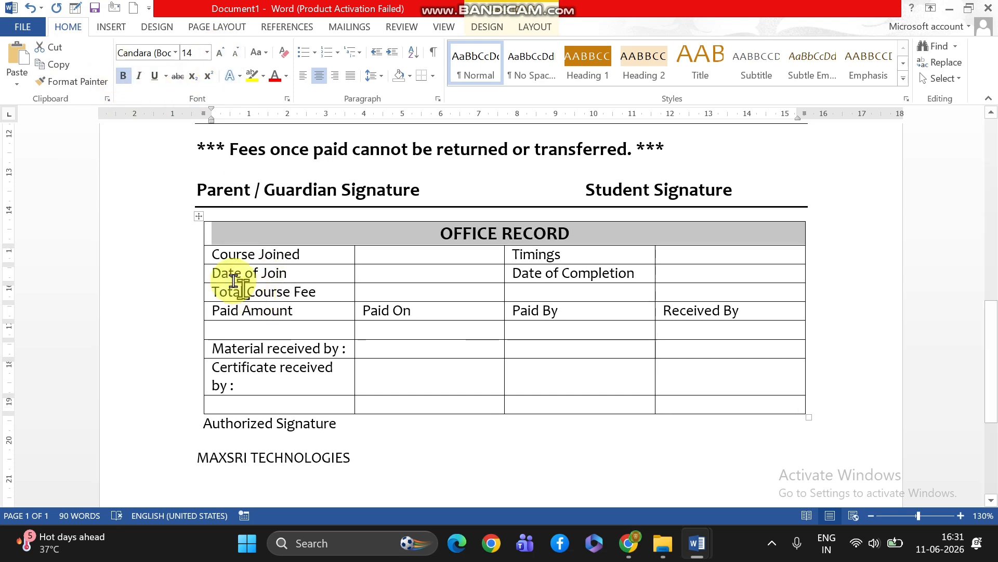
mouse_move(207, 257)
mouse_down()
mouse_move(613, 310)
mouse_move(725, 404)
mouse_up()
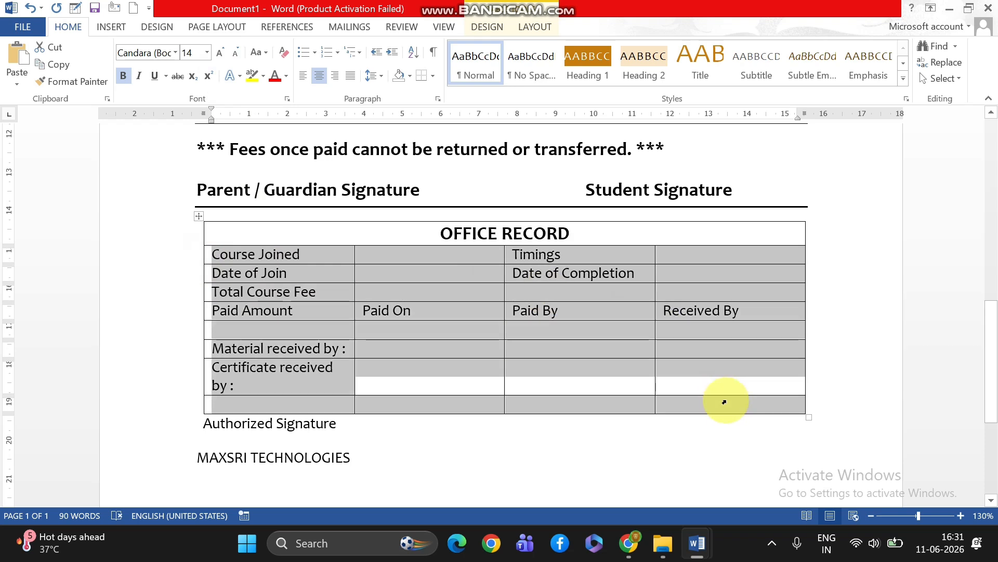
click(123, 77)
click(219, 61)
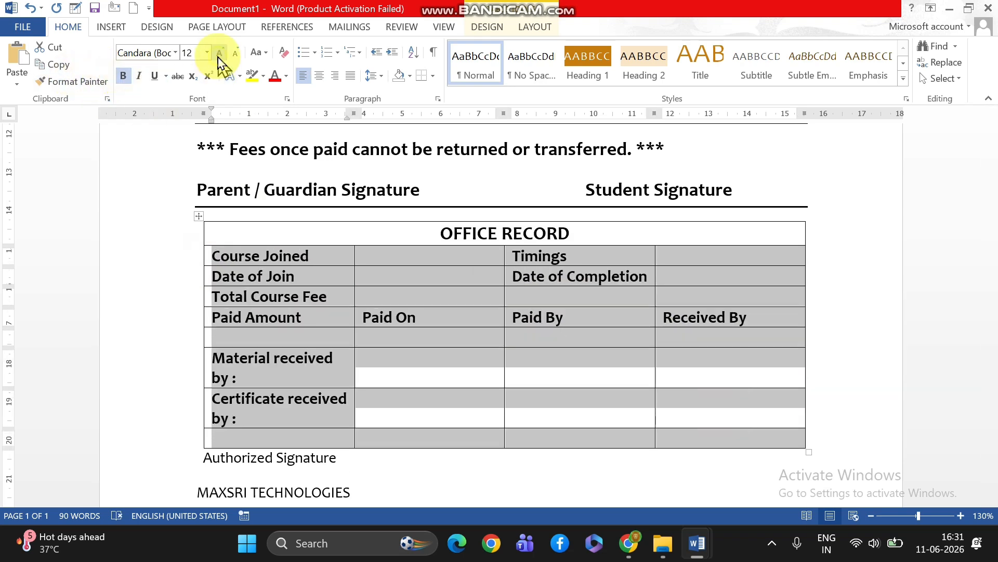
click(218, 61)
Widen the office record table's first column so "Material received by :" fits on one line
scroll(529, 303, down, 3)
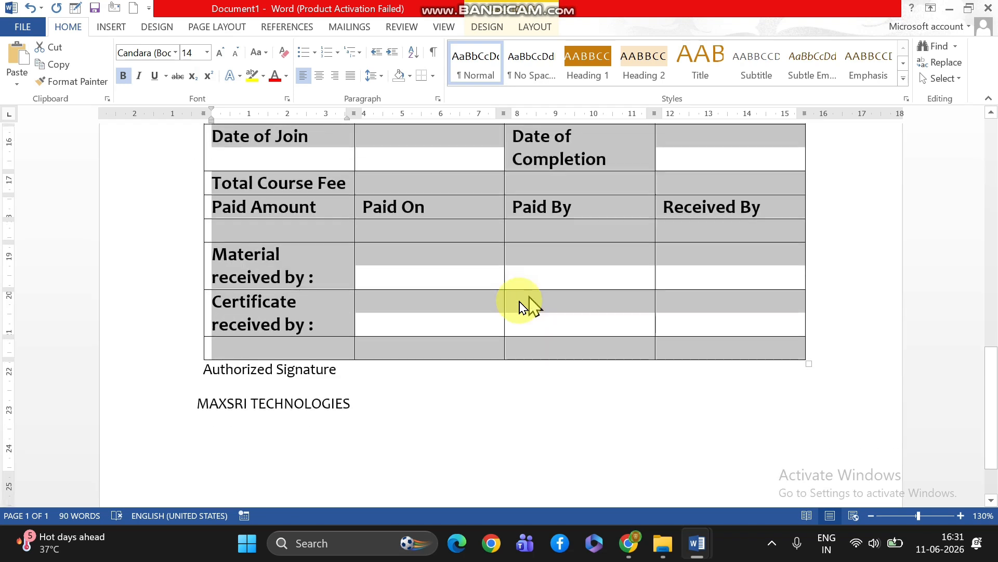
click(518, 307)
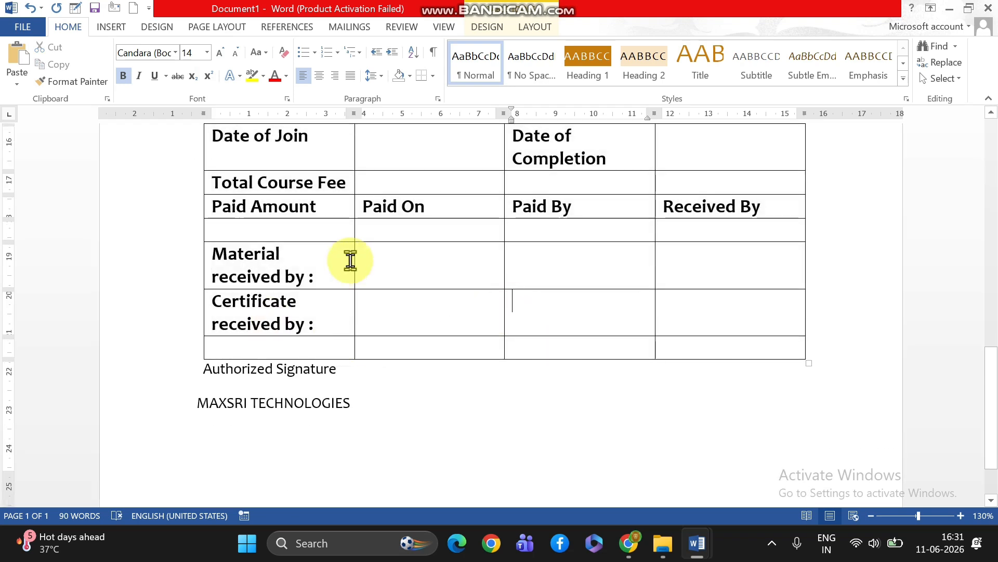
drag(353, 259, 406, 259)
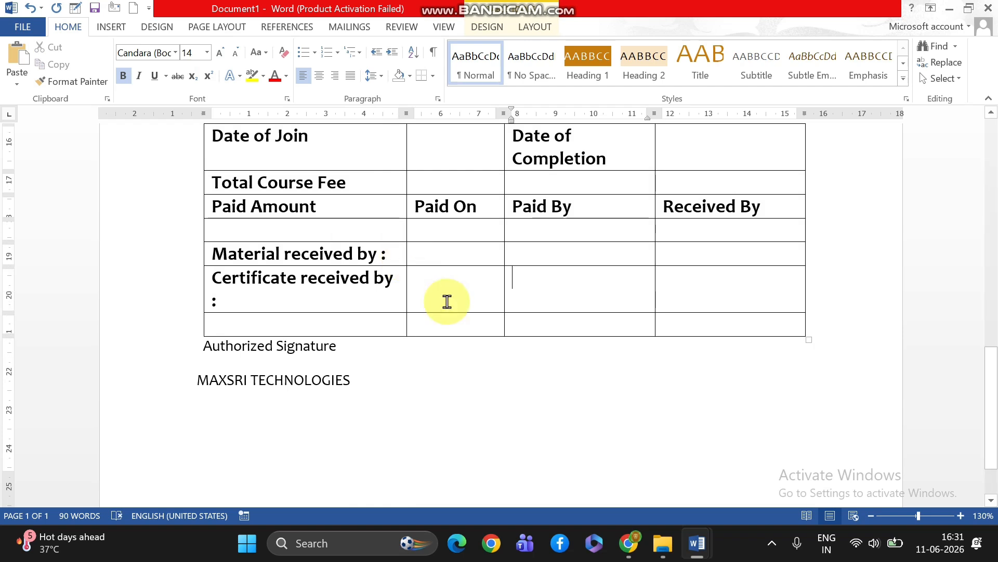
Set the row height of the whole office record table to 0.7 cm and align all cells centre left
scroll(446, 301, up, 3)
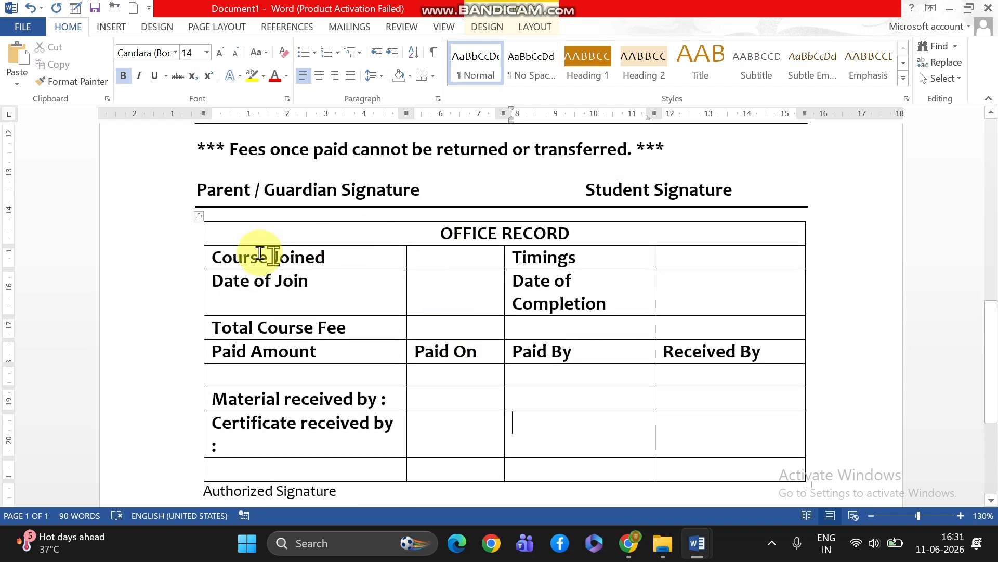
click(198, 216)
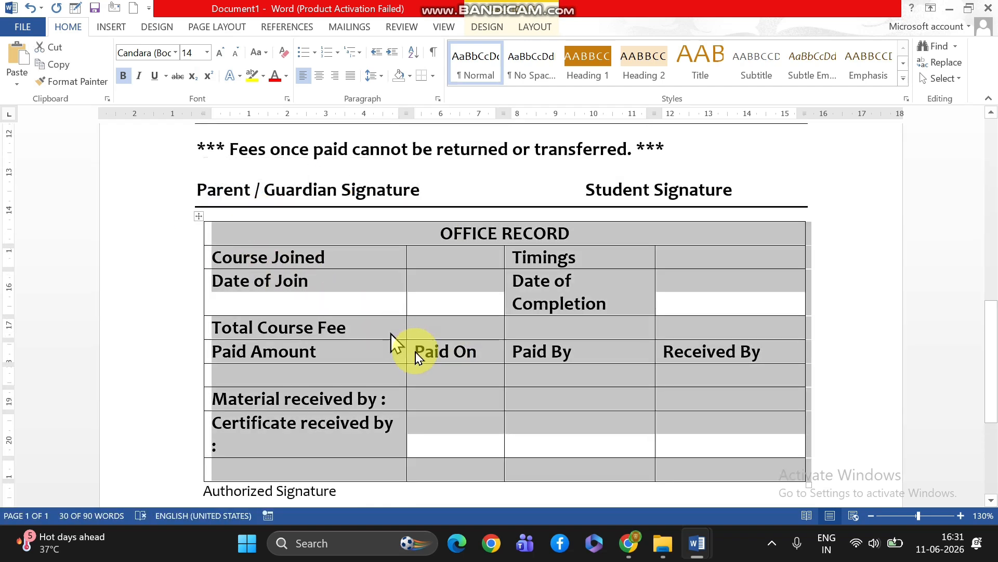
click(536, 28)
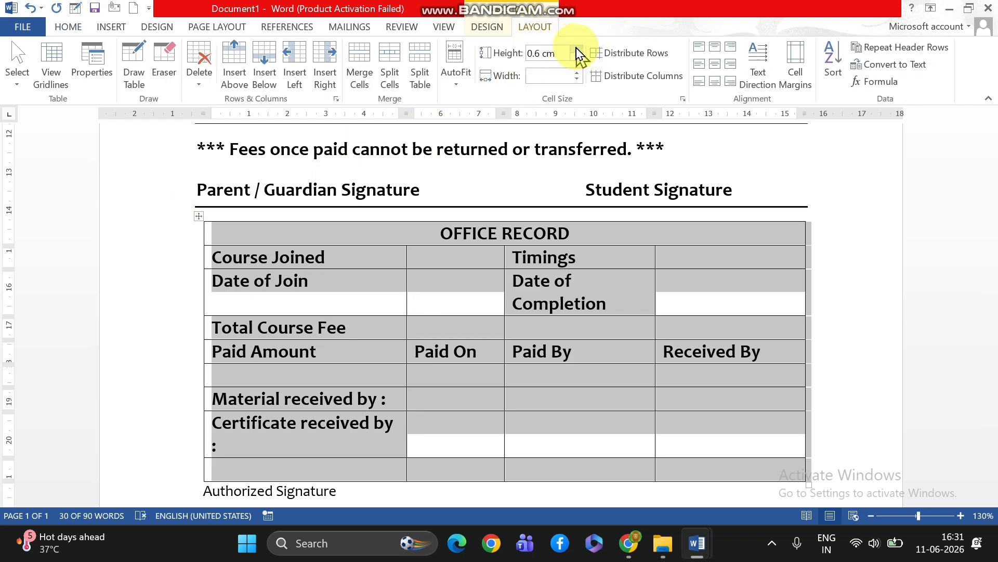
click(577, 50)
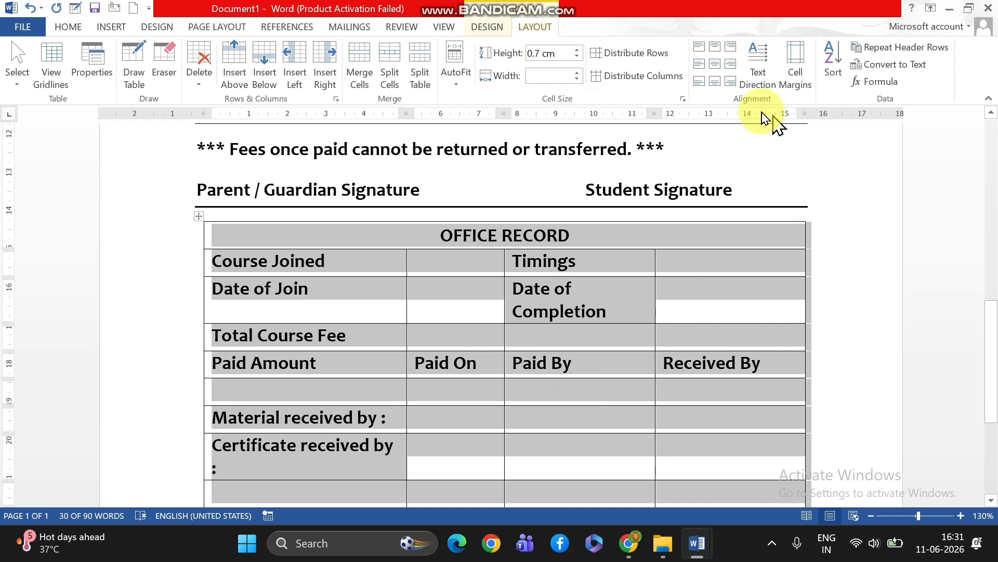
click(715, 64)
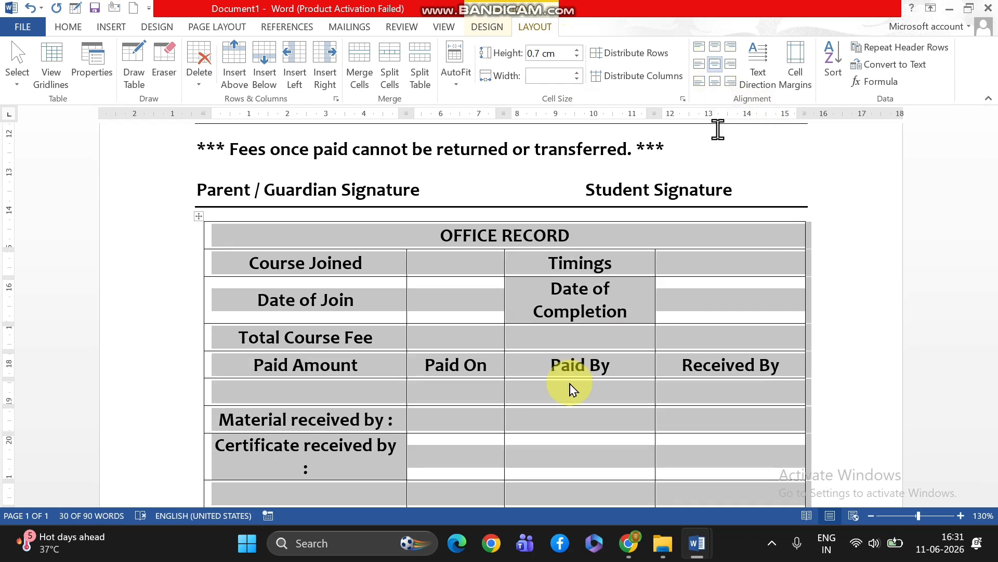
click(700, 64)
Widen the table's first column slightly more so "Certificate received by :" fits on one line
scroll(591, 471, down, 2)
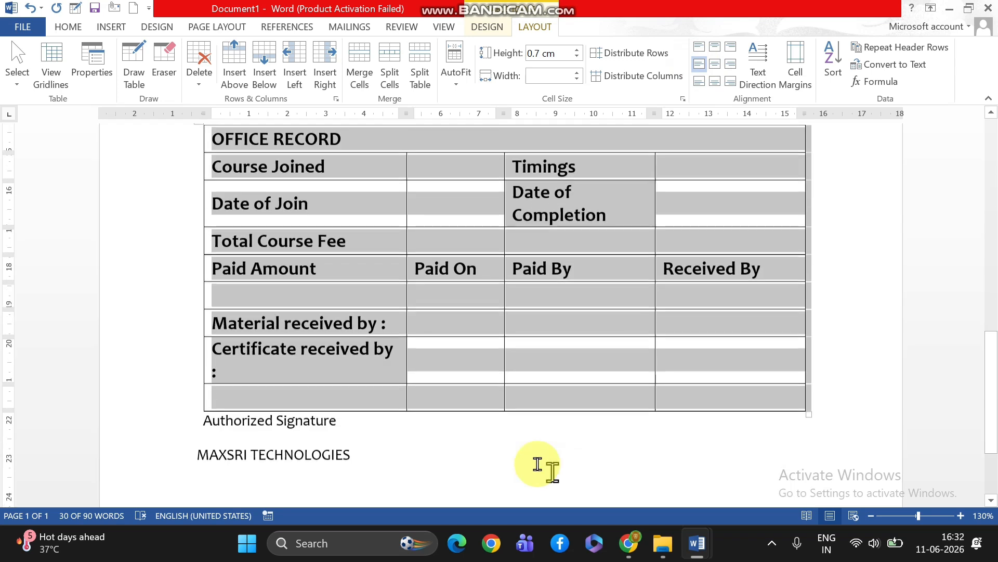
click(544, 437)
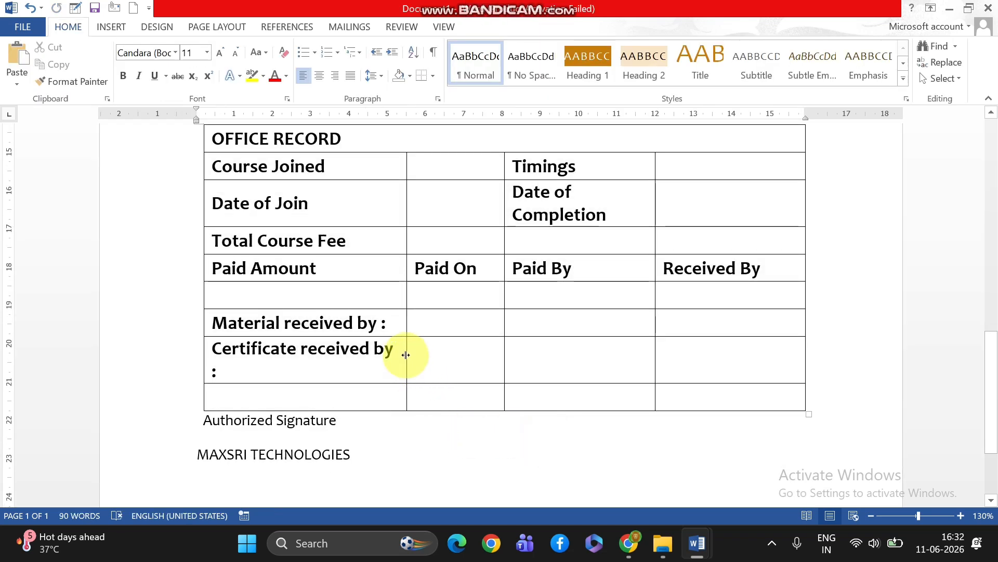
drag(406, 355, 416, 352)
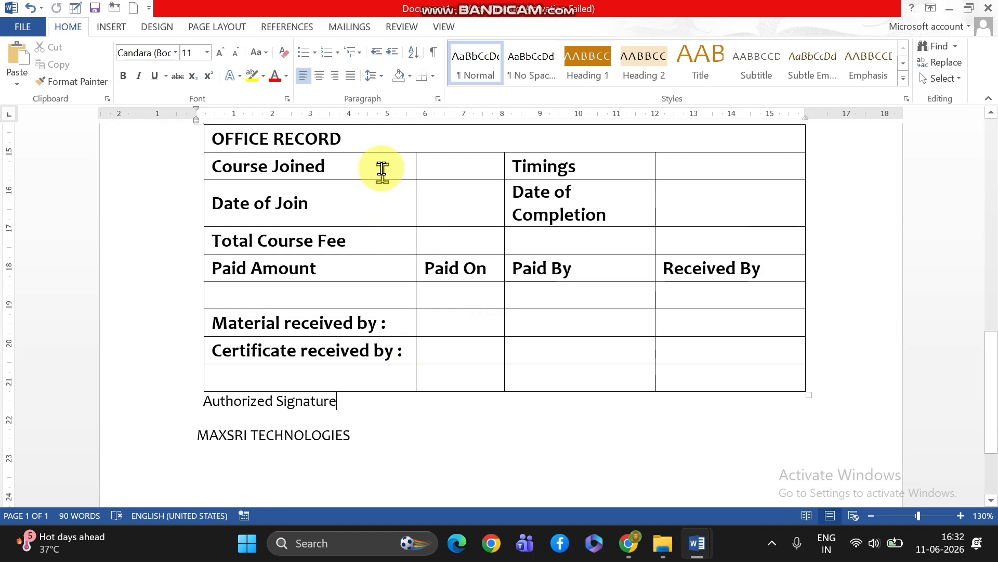
Switch to the APP document, examine the layout of its office record table, and return to Document1
drag(382, 164, 370, 270)
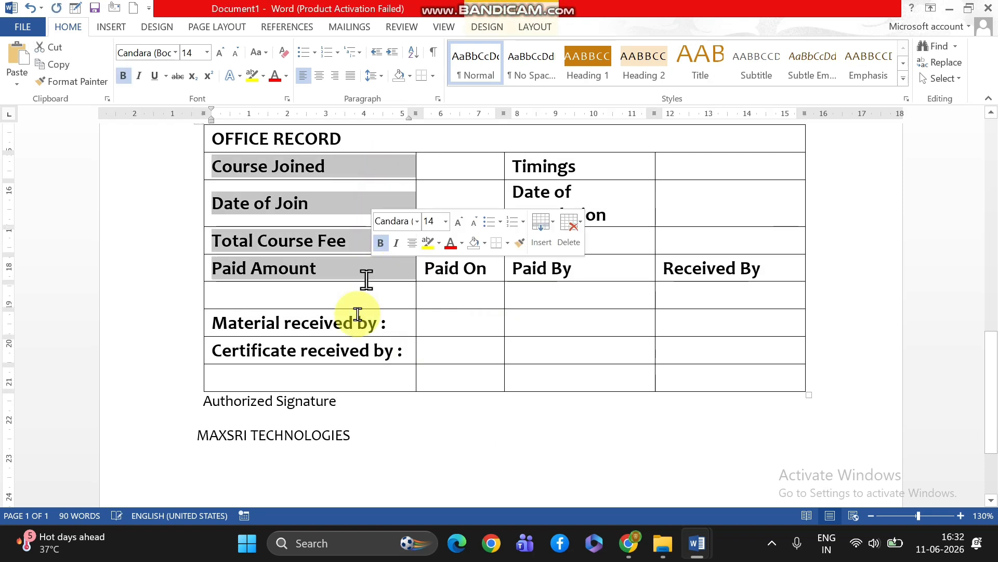
mouse_move(712, 552)
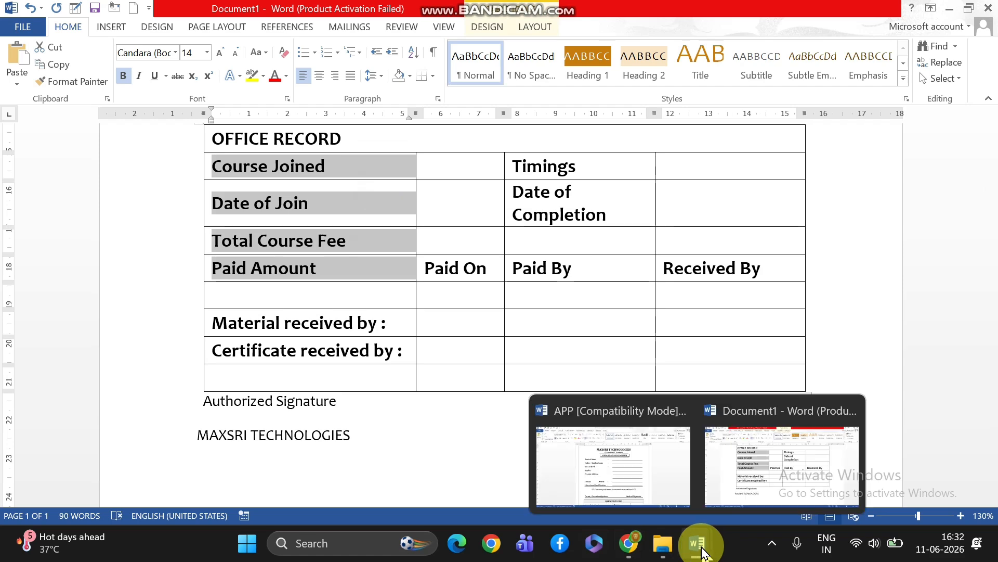
click(631, 485)
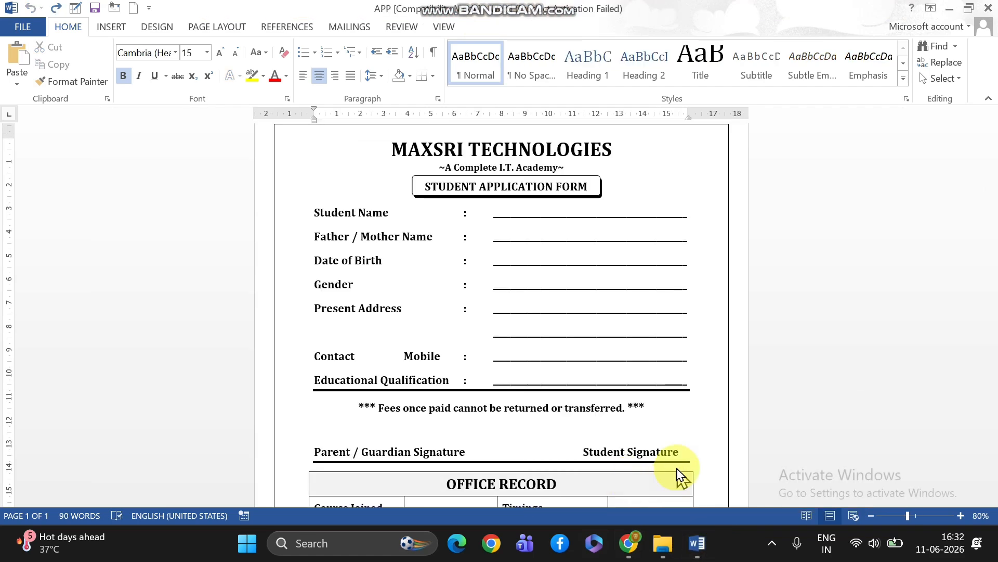
scroll(676, 474, down, 5)
scroll(663, 473, down, 1)
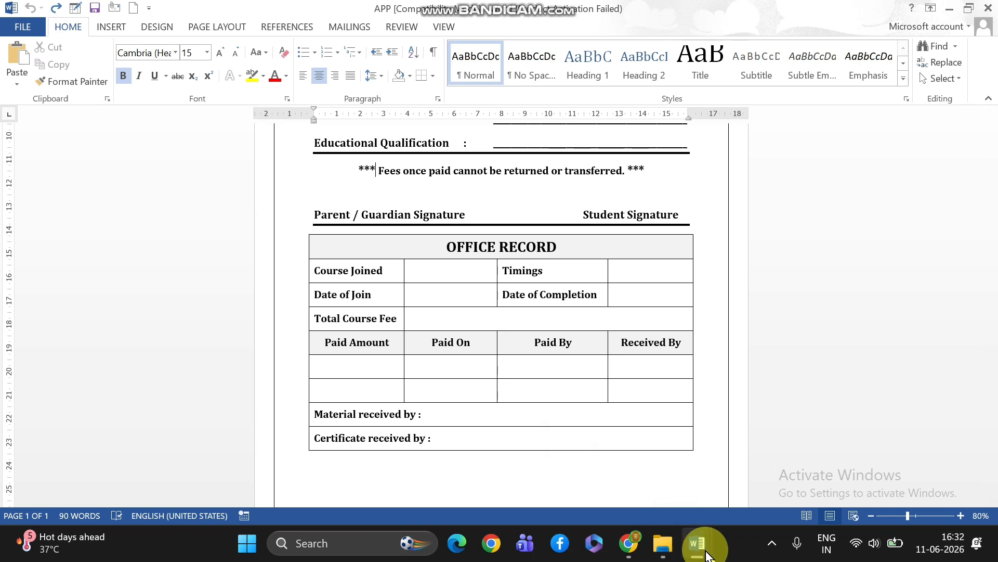
mouse_move(700, 524)
click(749, 494)
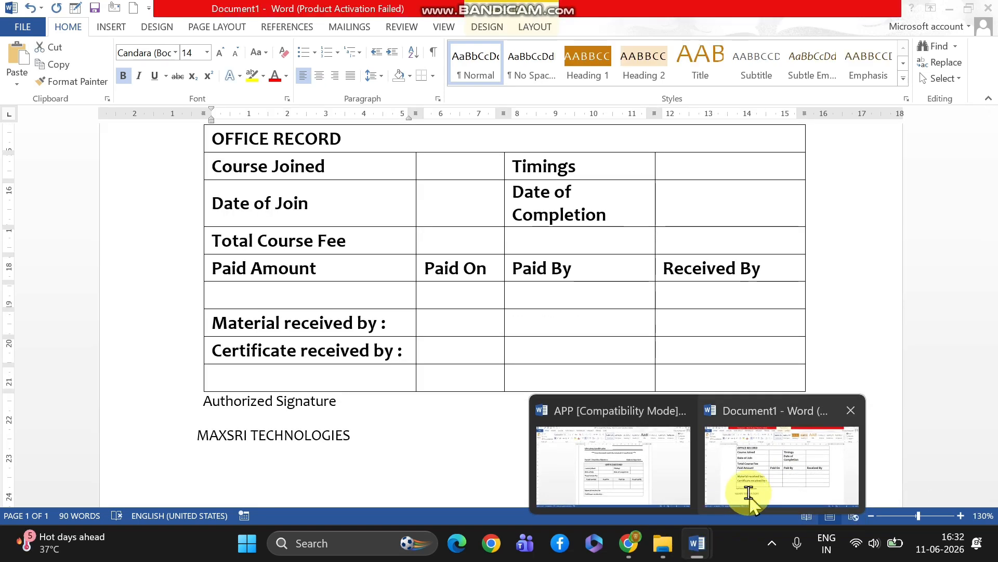
Merge all the cells of the "Material received by :" row into one
click(419, 350)
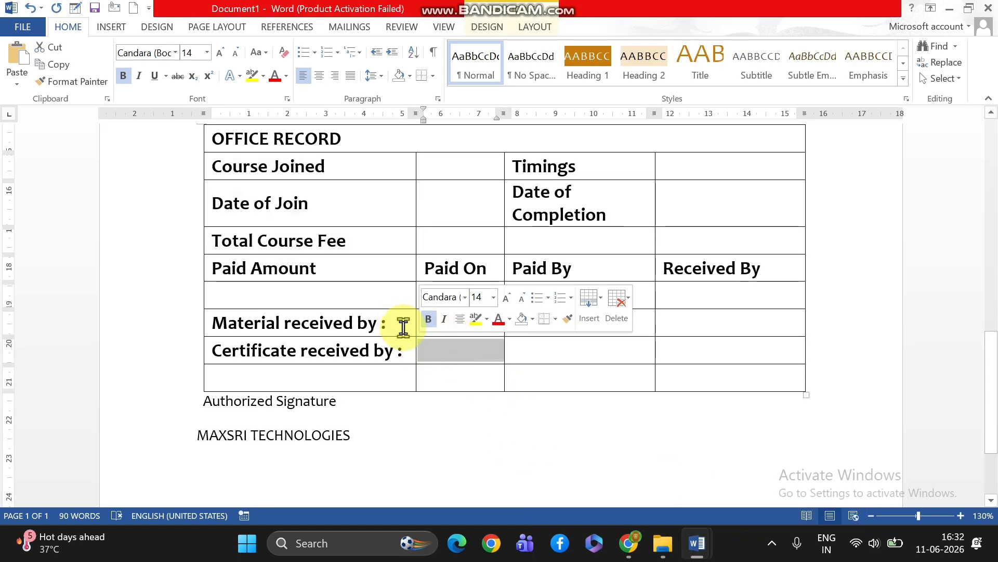
drag(432, 326, 764, 333)
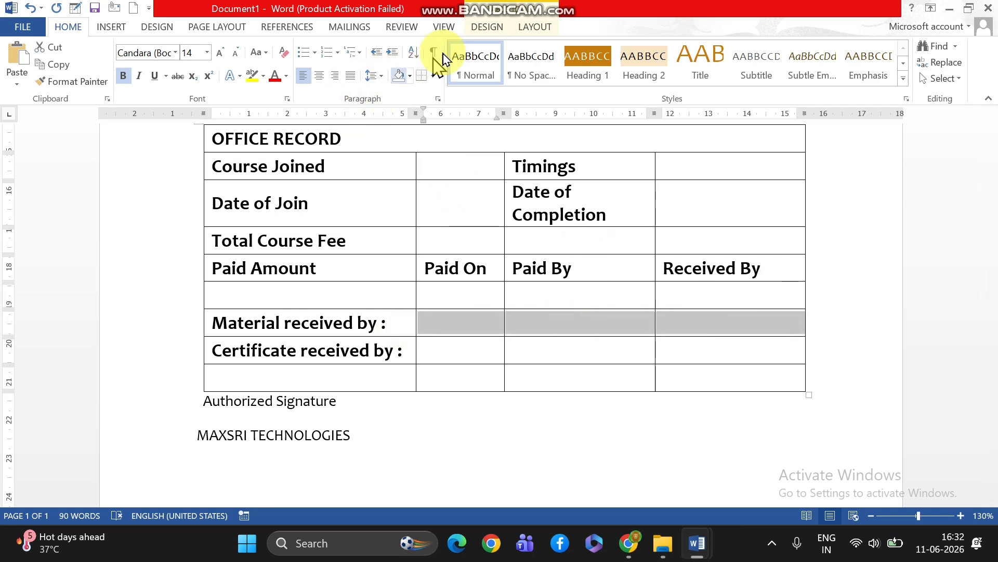
click(530, 29)
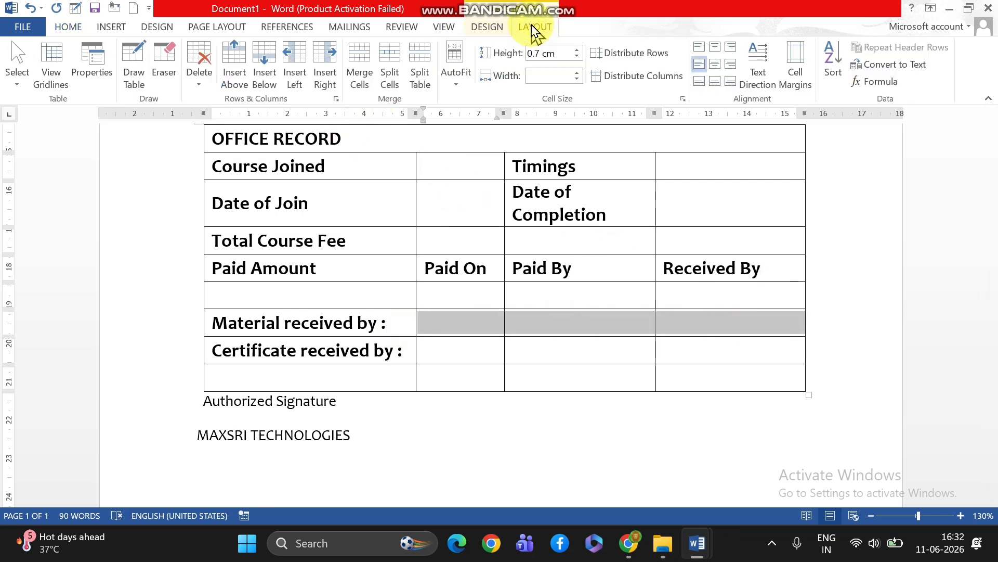
click(360, 78)
drag(454, 352, 733, 345)
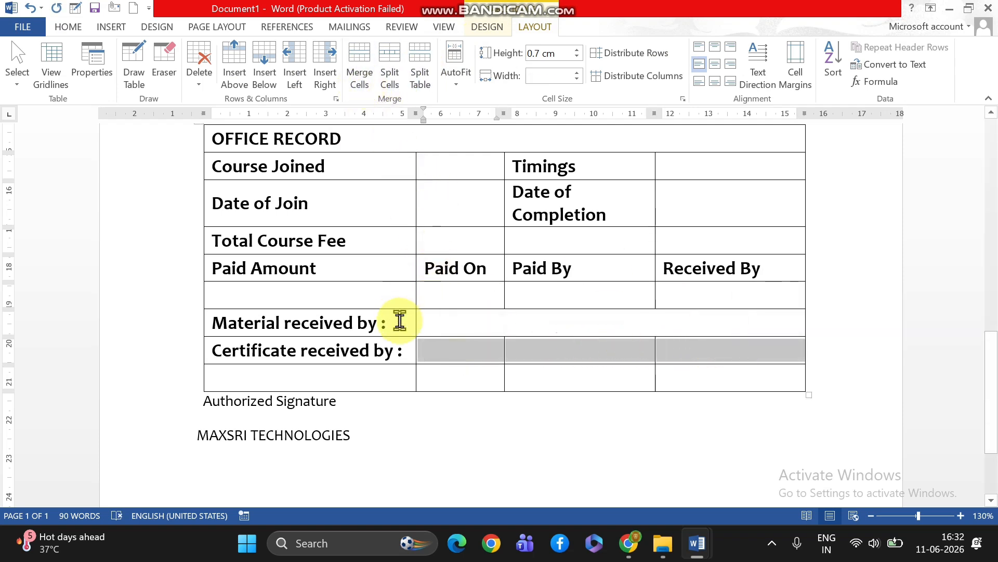
drag(400, 321, 697, 323)
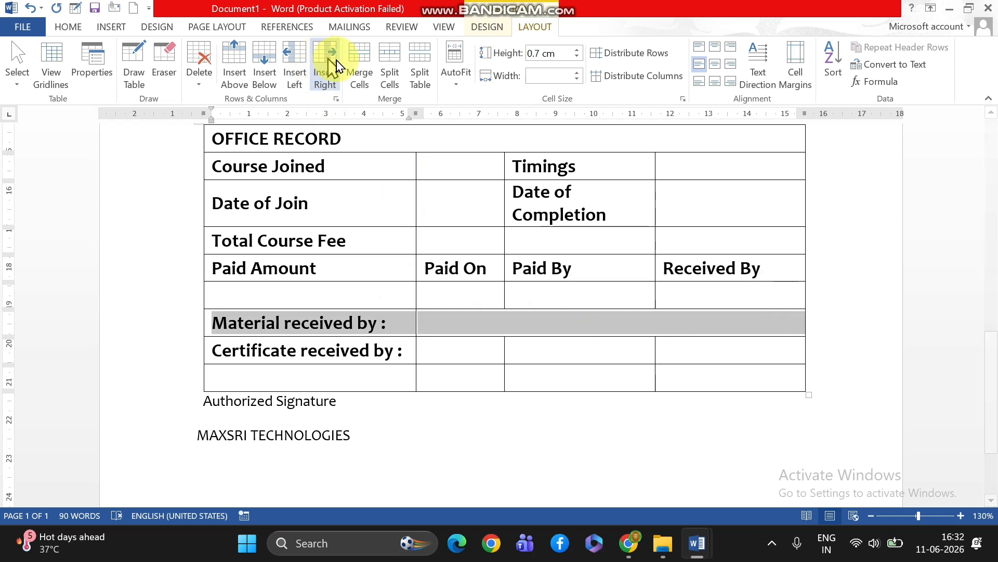
click(359, 65)
Merge the four cells of the "Certificate received by :" row into one
click(370, 352)
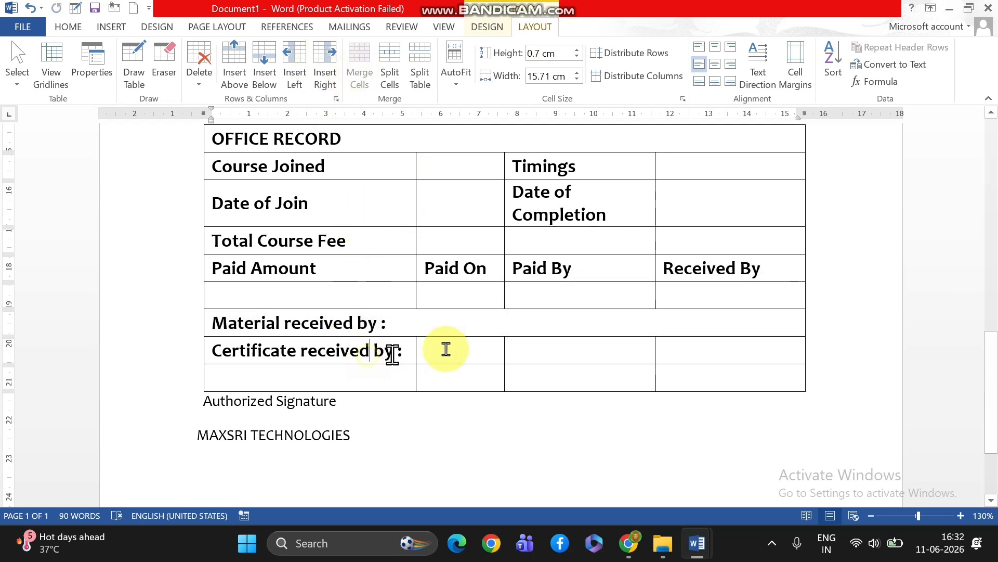
drag(445, 349, 758, 350)
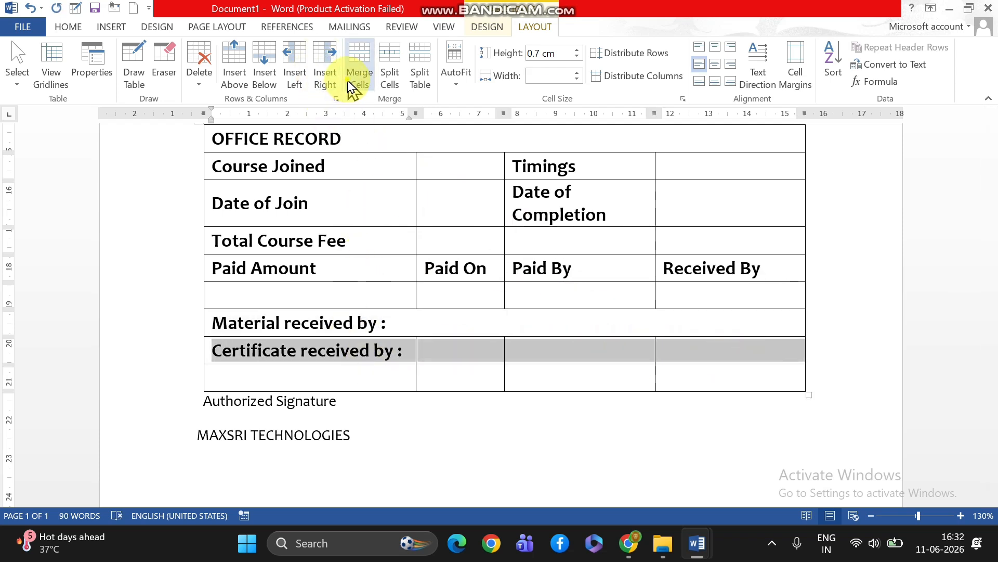
click(354, 83)
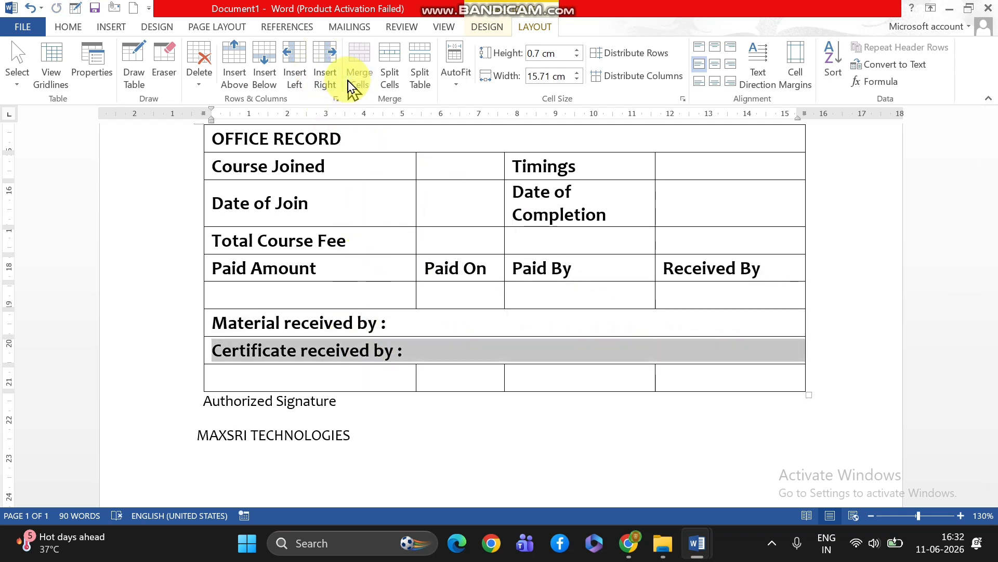
Delete the empty last row of the office record table
click(405, 382)
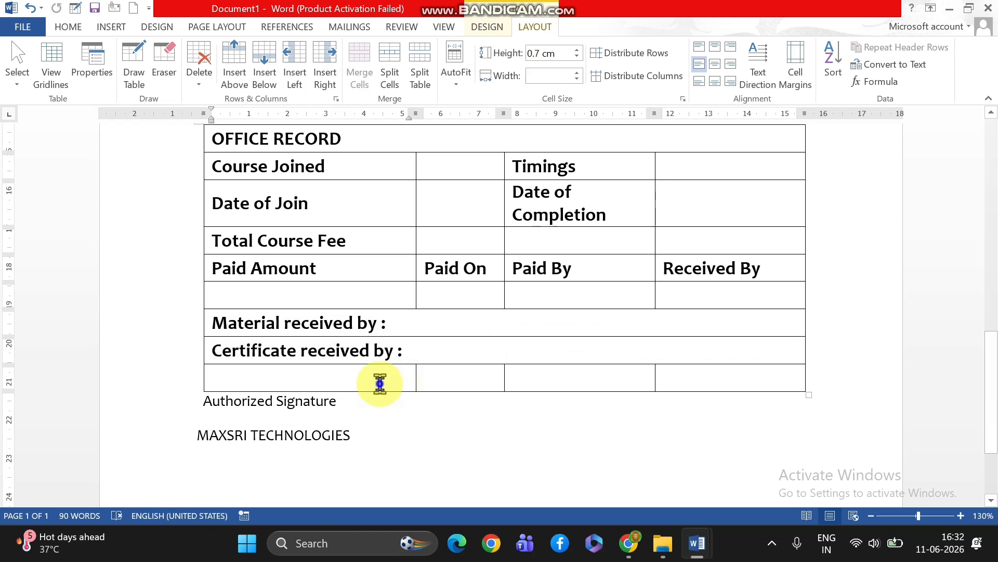
right_click(380, 383)
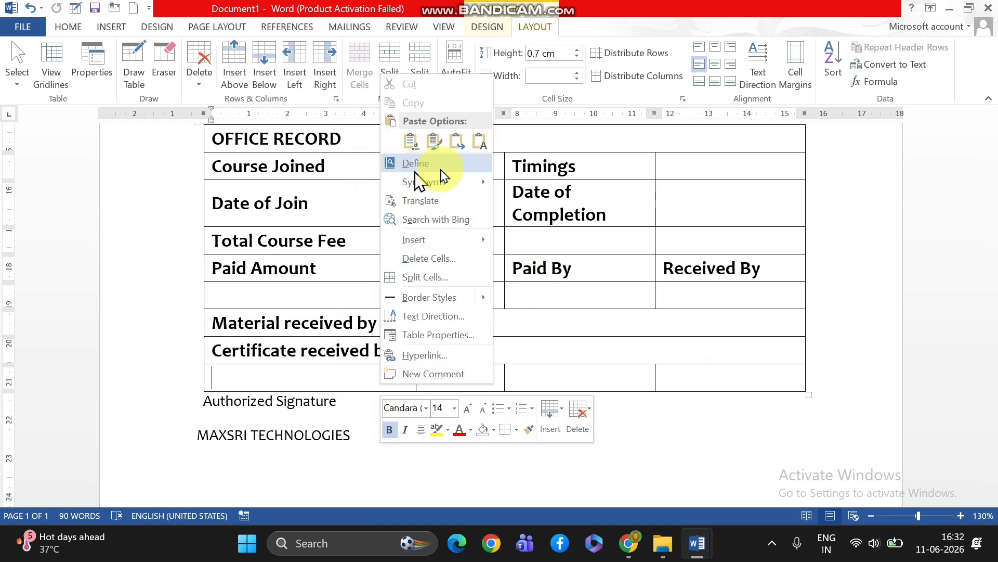
click(199, 82)
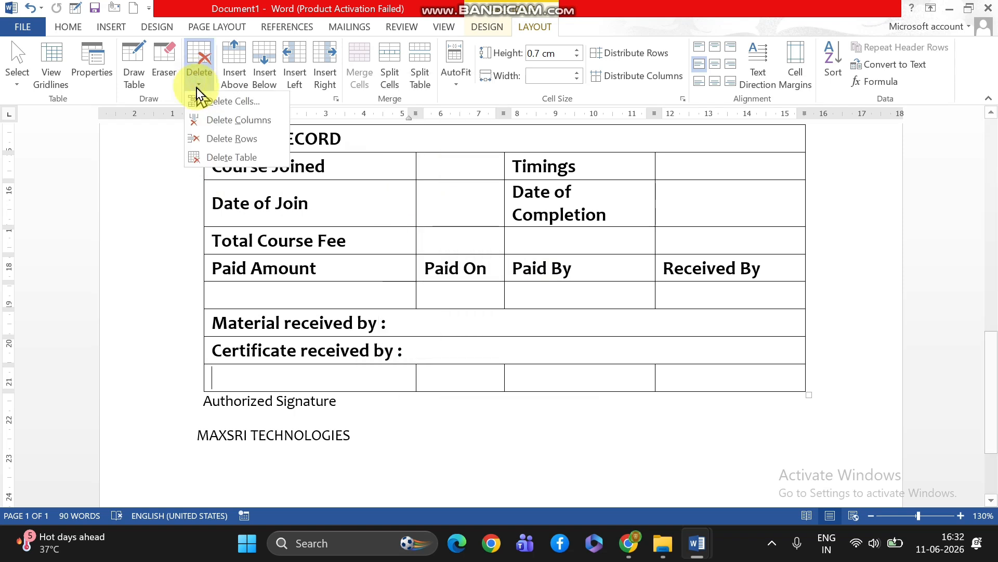
click(239, 141)
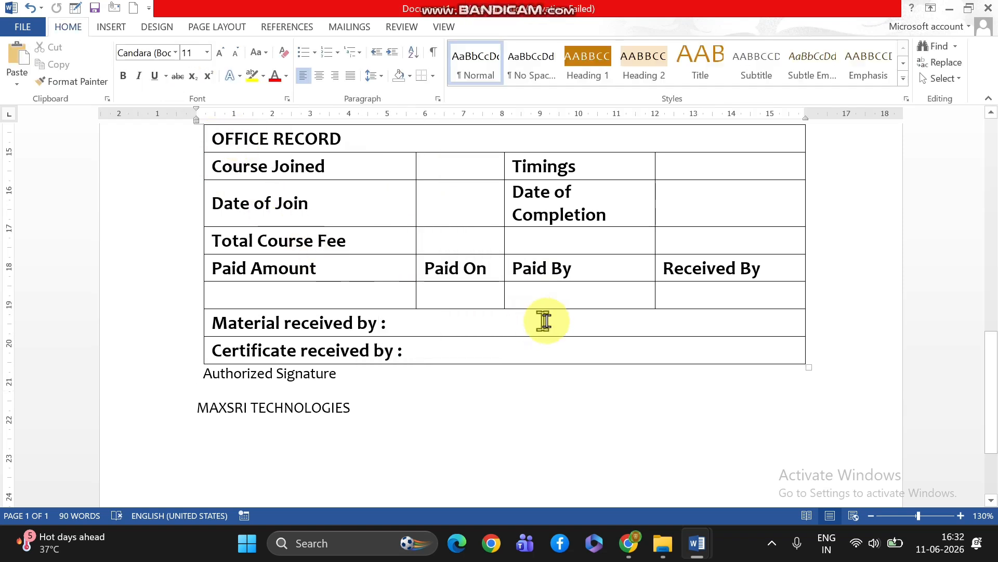
Set the row height of the whole office record table to 0.8 cm
scroll(549, 321, up, 3)
scroll(550, 321, down, 3)
scroll(550, 320, up, 3)
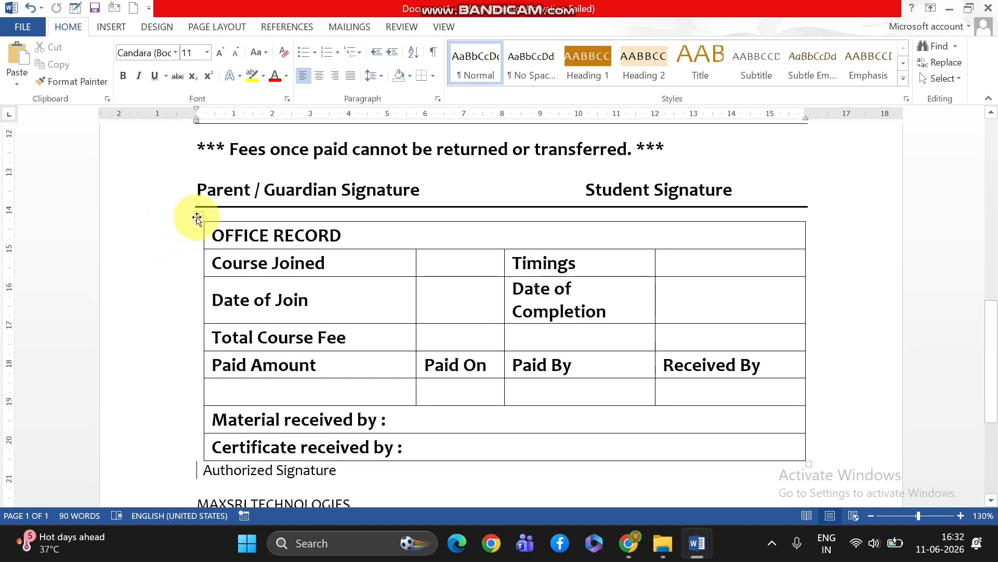
click(197, 217)
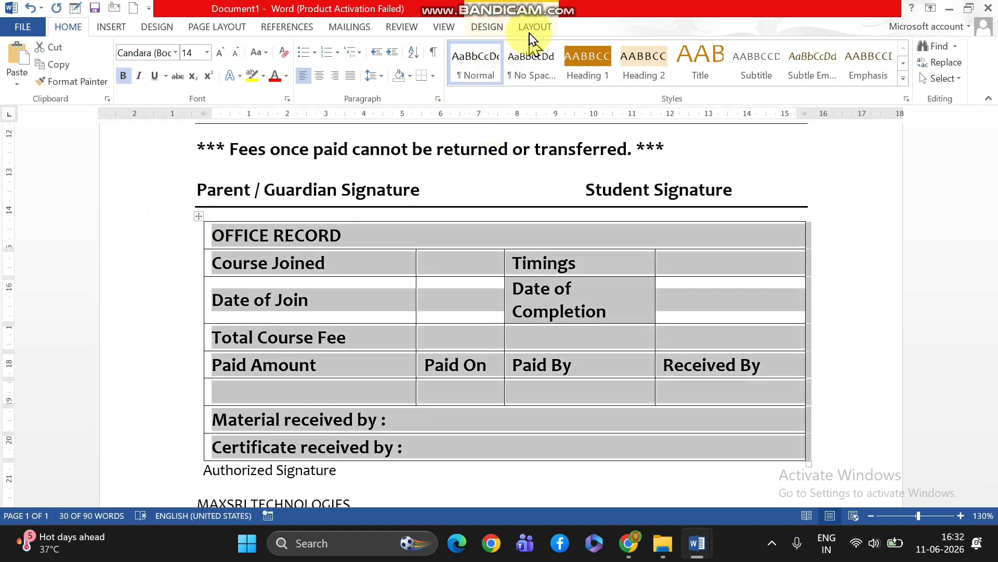
click(533, 29)
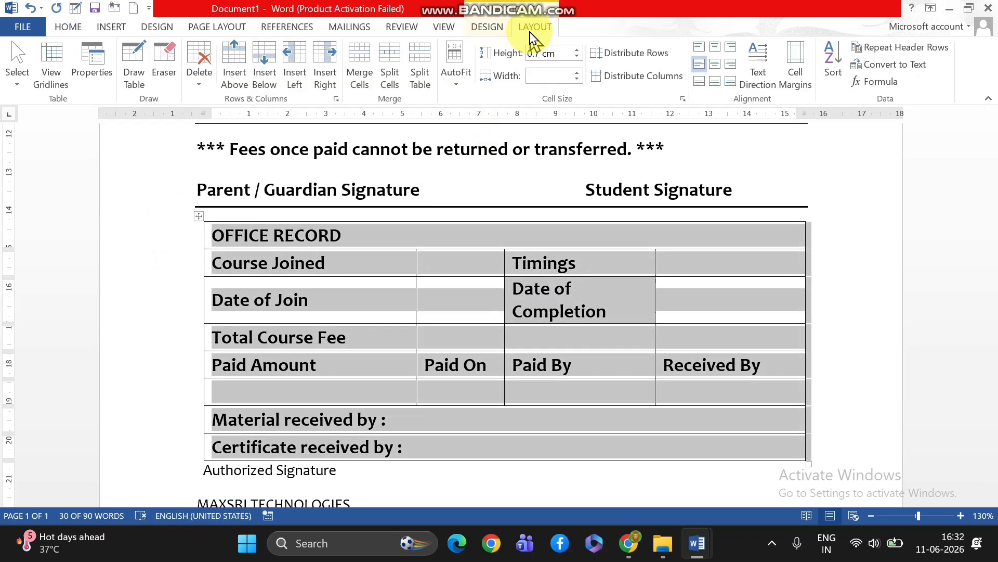
click(578, 50)
scroll(598, 490, down, 4)
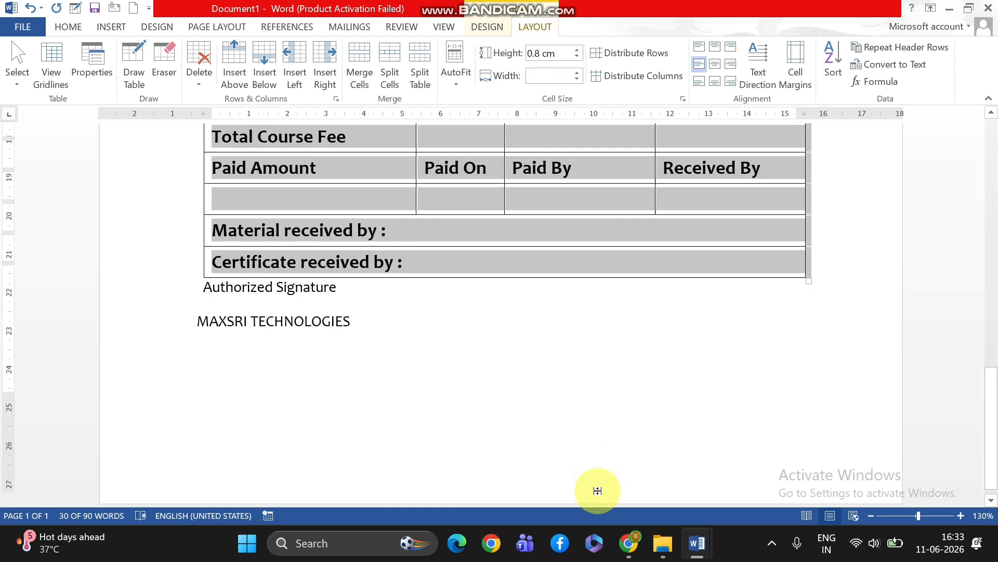
Right-align the "Authorized Signature" and "MAXSRI TECHNOLOGIES" lines below the office record table
click(395, 426)
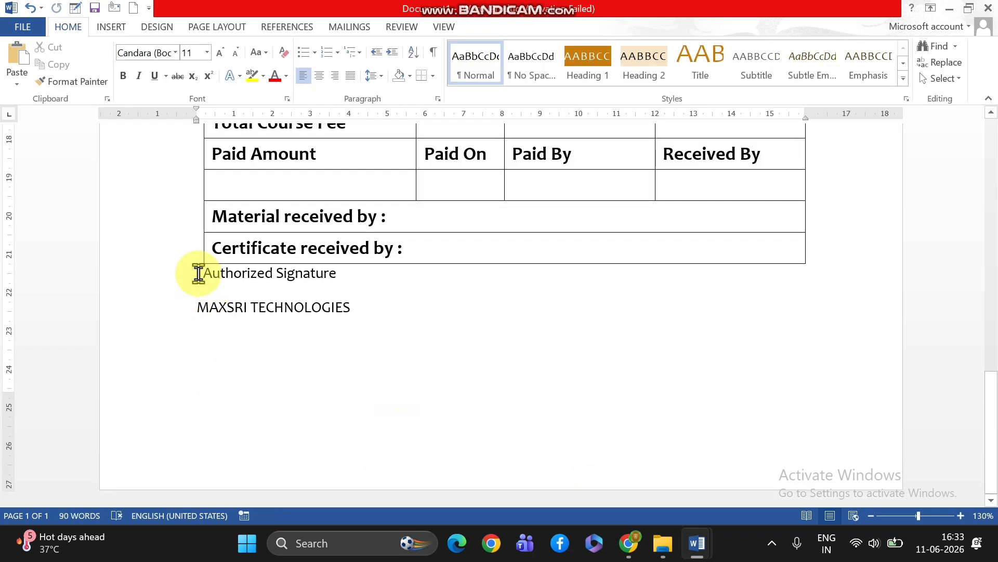
mouse_move(198, 273)
mouse_down()
mouse_move(305, 283)
mouse_move(363, 314)
mouse_up()
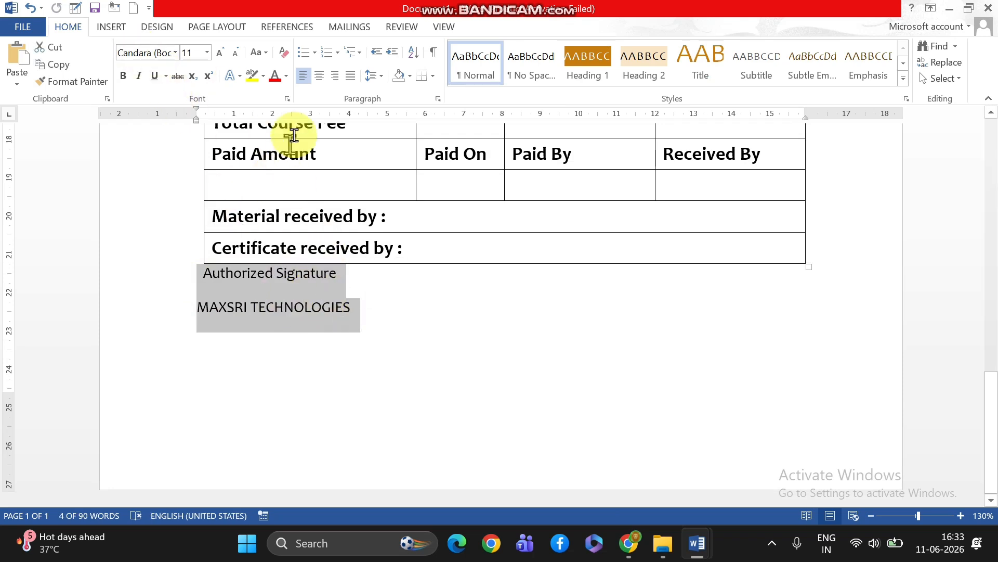
click(337, 77)
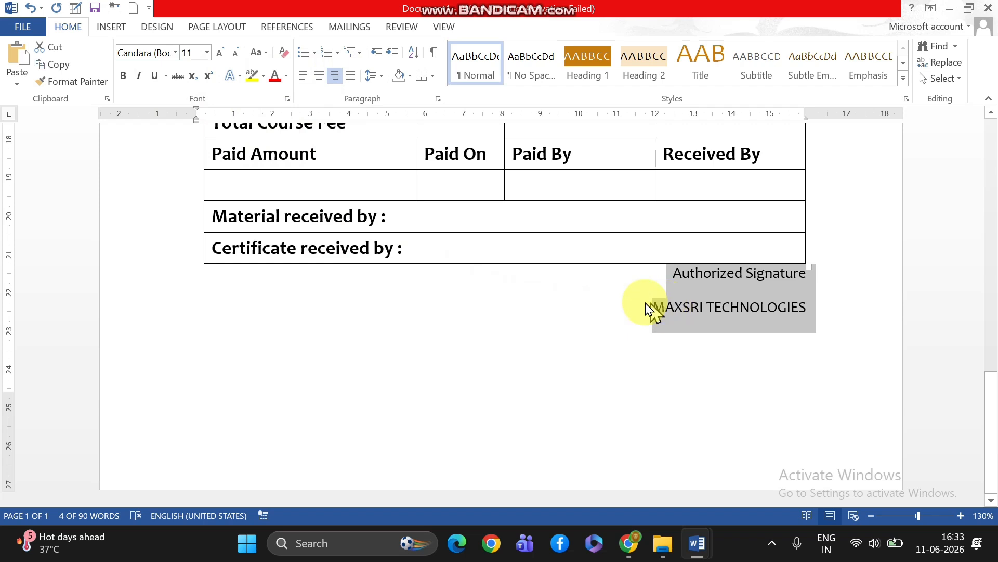
Insert two blank lines between the office record table and the "Authorized Signature" line
click(656, 286)
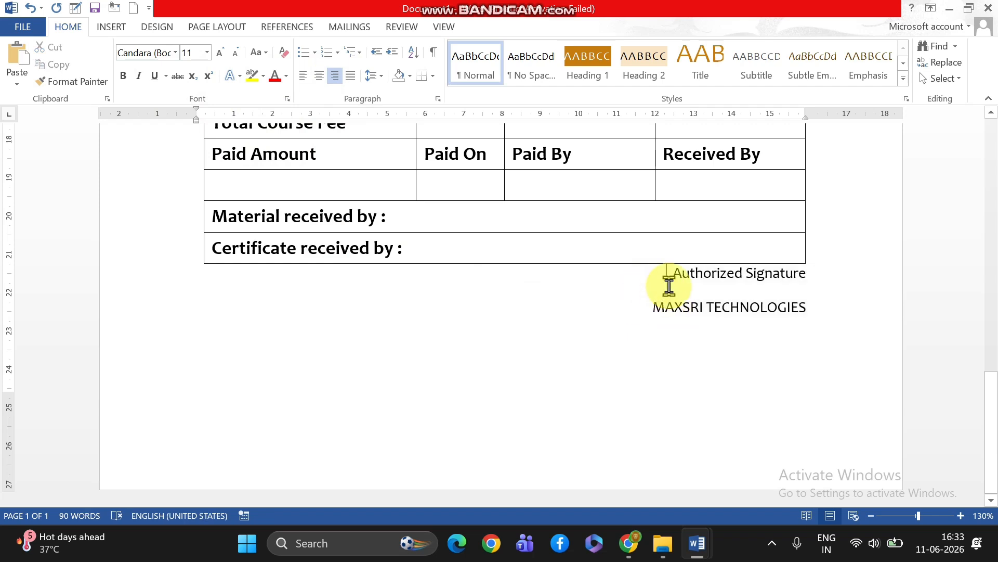
key(Return)
key(Return)
key(Return)
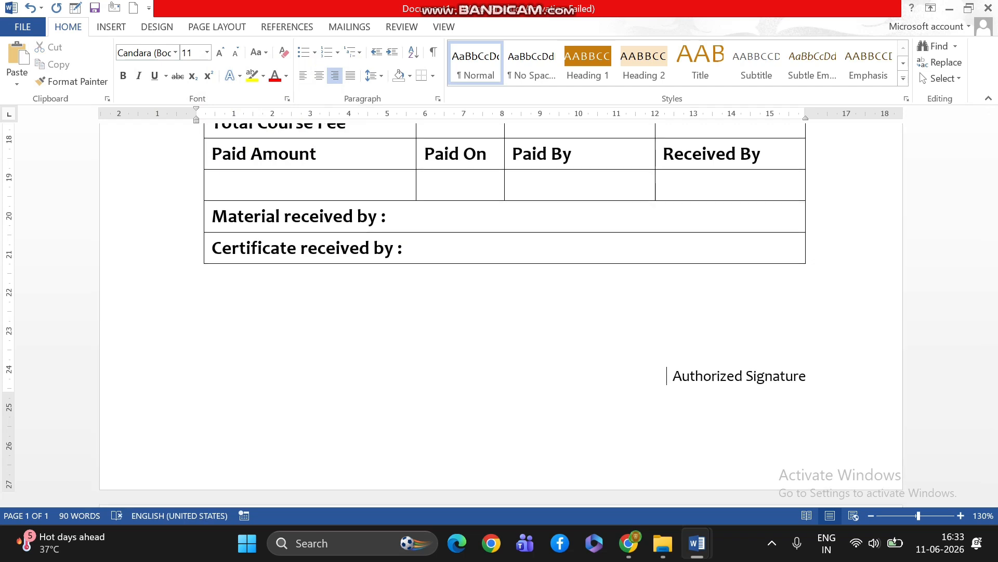
key(BackSpace)
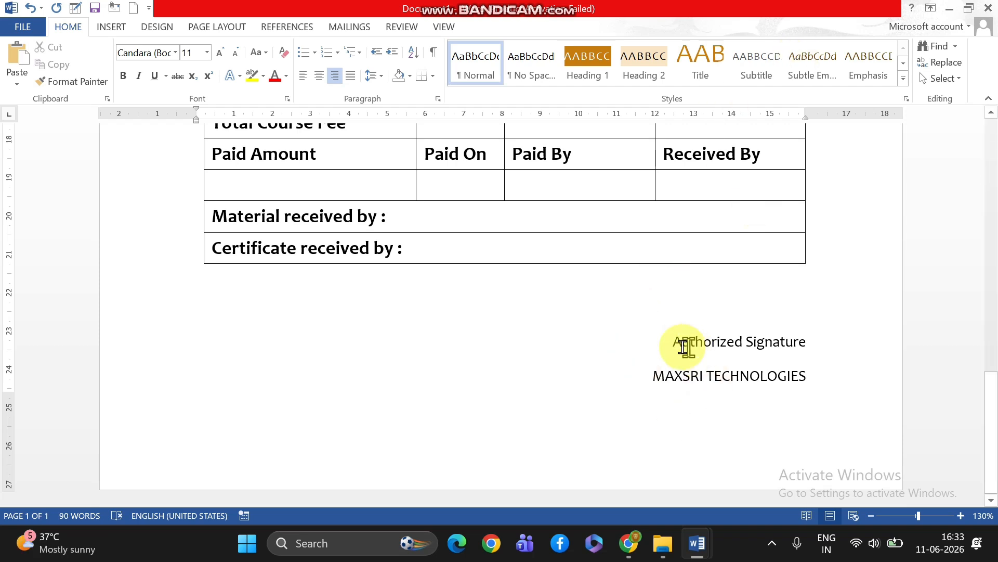
Examine the spacing and layout of the signature block in the APP document, and return to Document1
scroll(656, 350, up, 3)
mouse_move(697, 543)
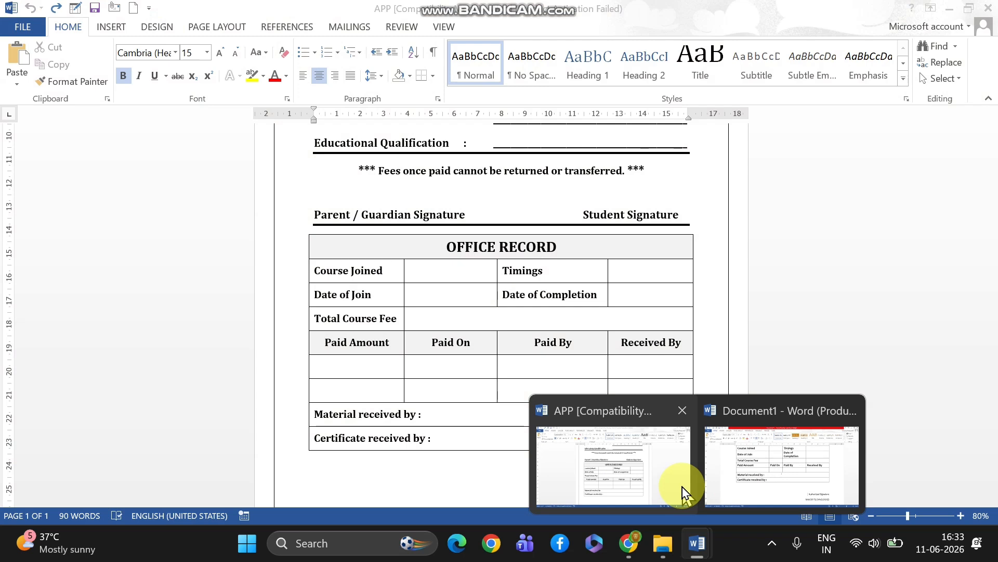
click(679, 486)
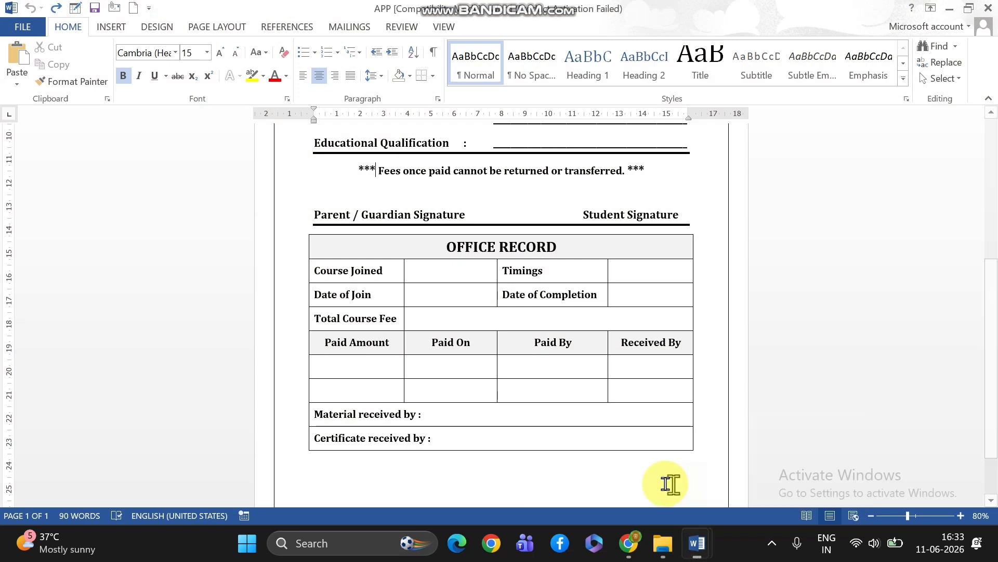
scroll(649, 477, down, 1)
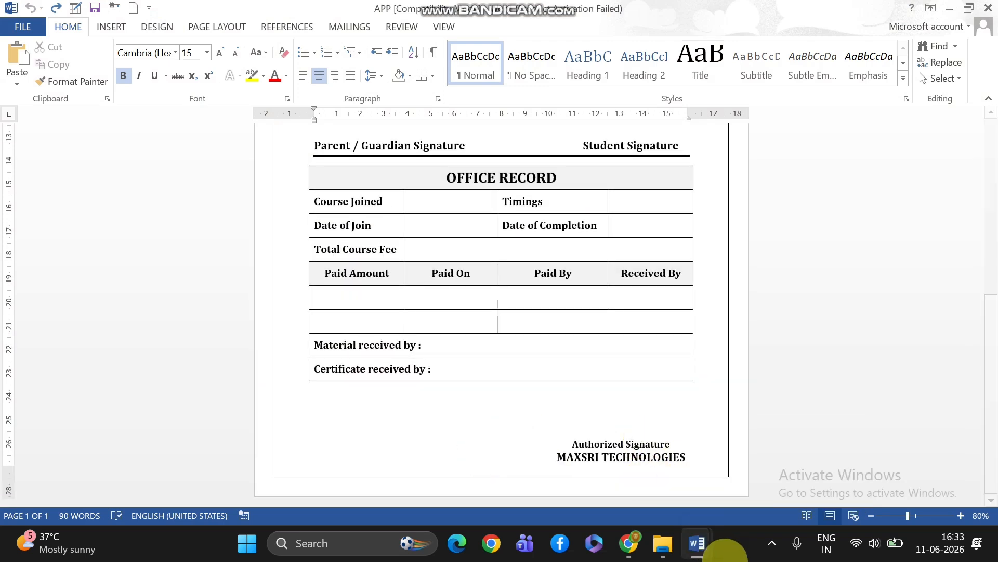
mouse_move(702, 547)
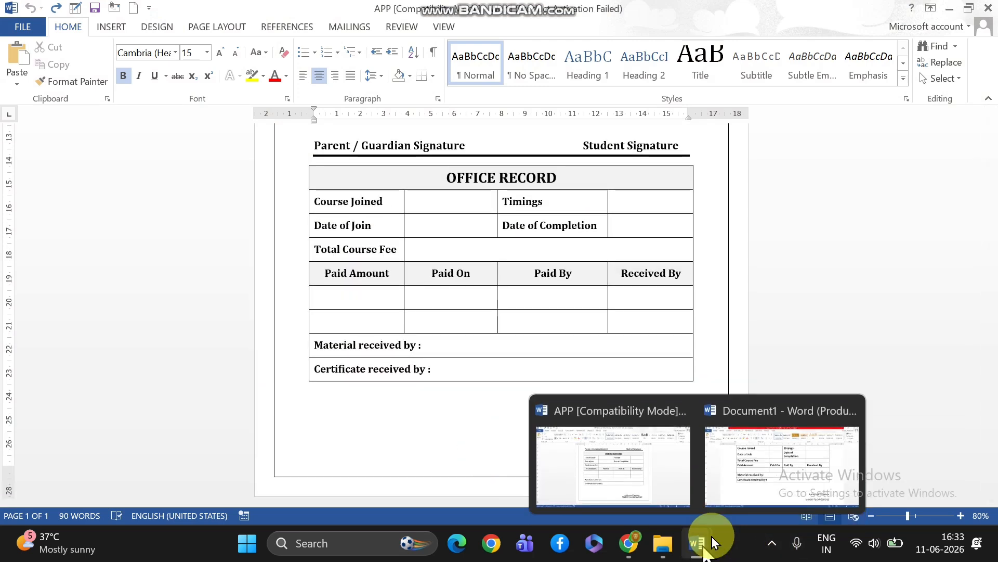
click(757, 491)
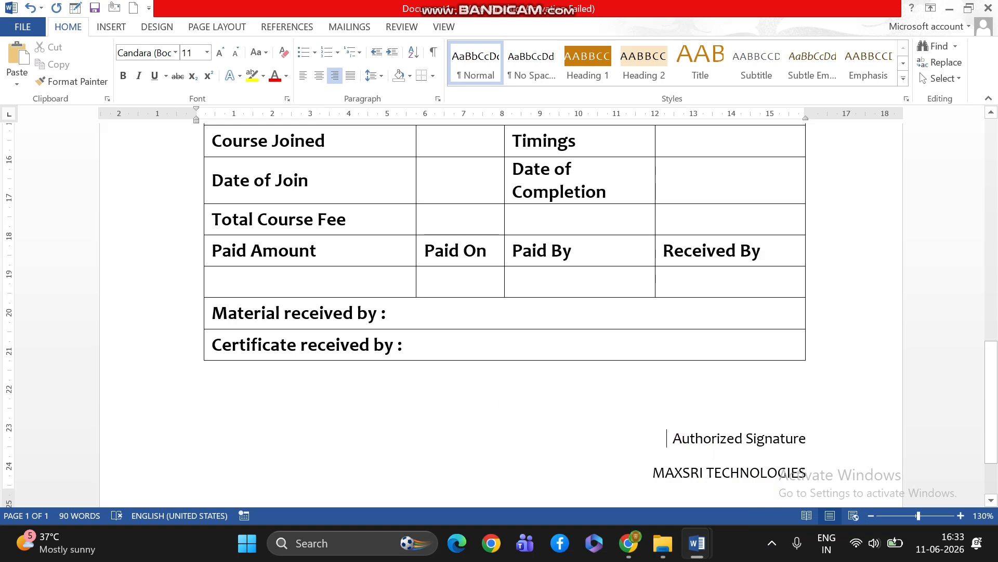
Try one more blank line above "Authorized Signature" and remove it again
key(Return)
scroll(723, 343, down, 3)
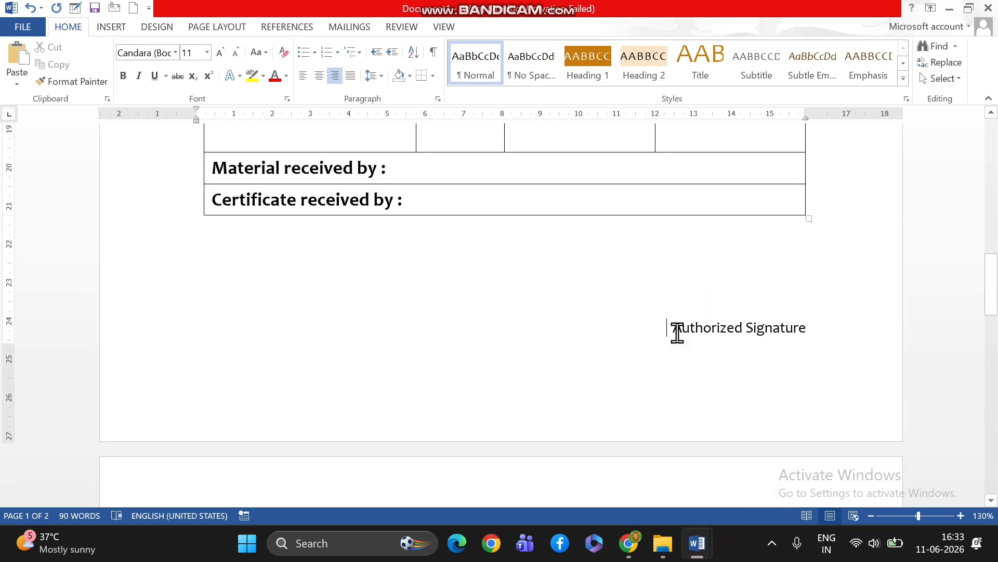
scroll(677, 333, up, 1)
key(BackSpace)
scroll(647, 333, up, 3)
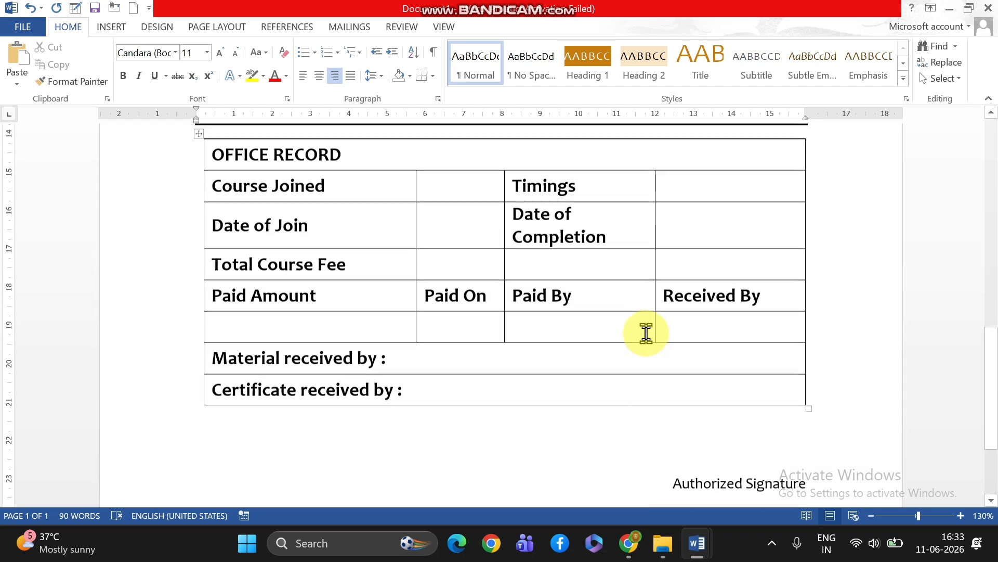
scroll(646, 334, up, 10)
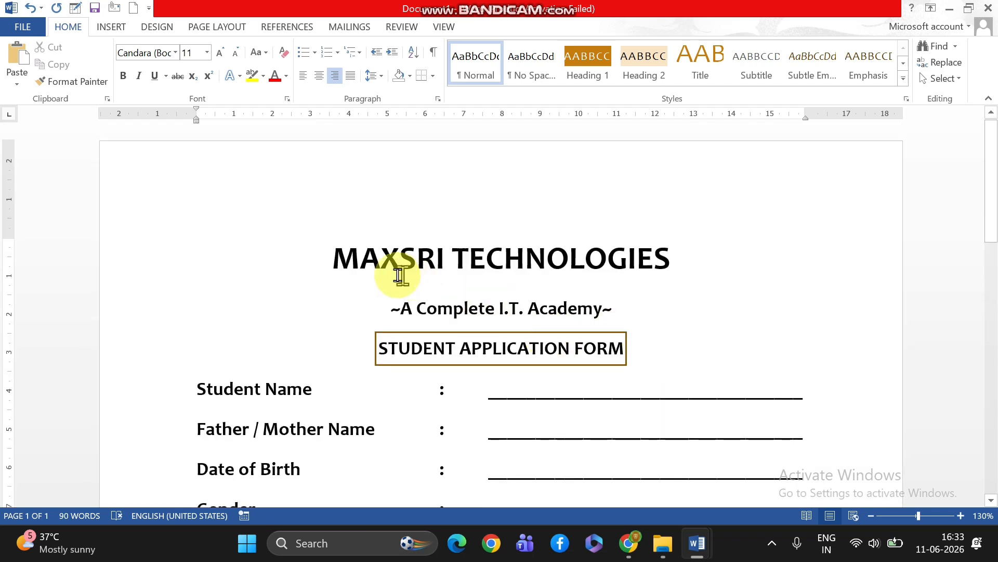
drag(331, 251, 660, 324)
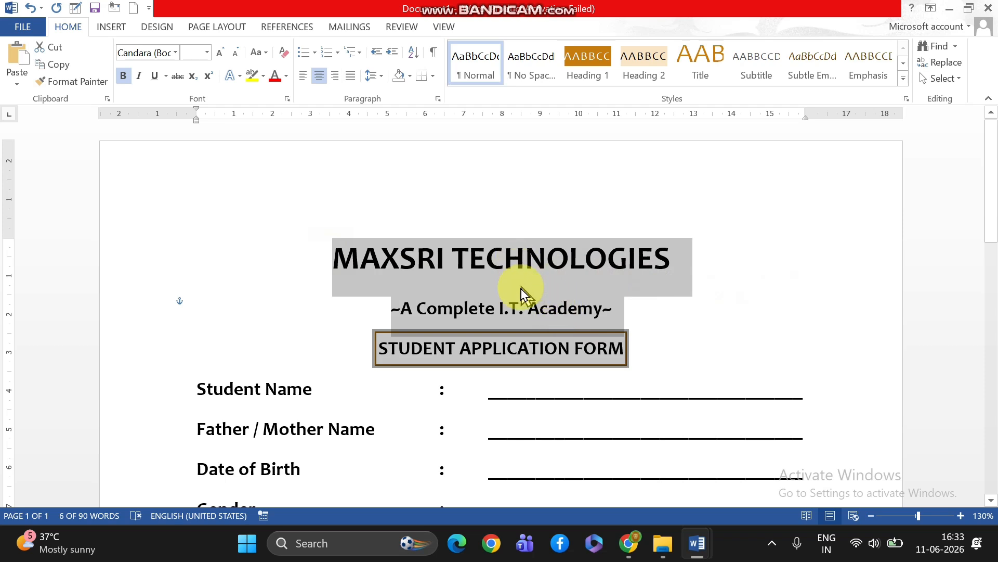
click(385, 78)
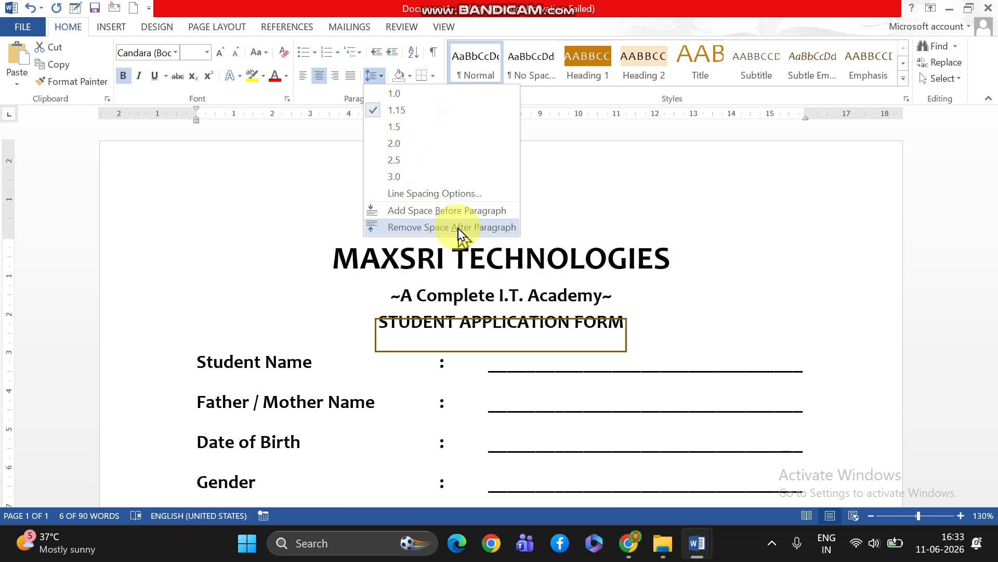
click(683, 316)
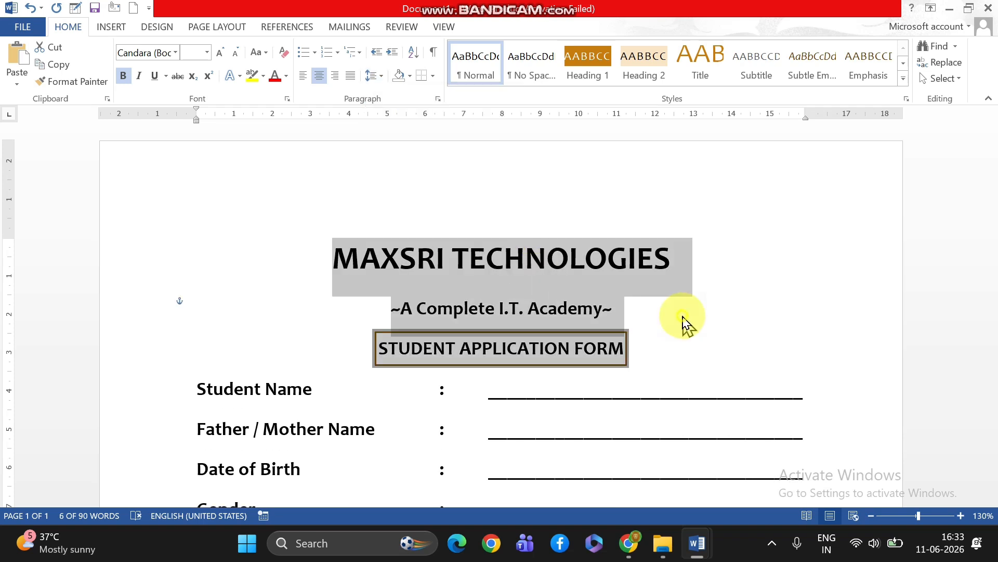
drag(320, 255, 630, 282)
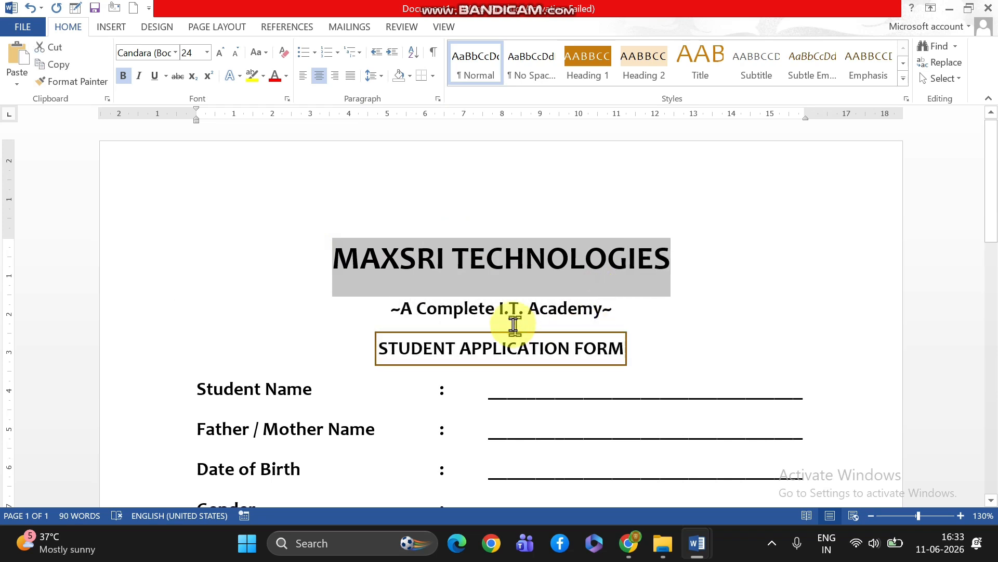
Insert a blank line above "STUDENT APPLICATION FORM" and move the border rectangle down around that heading
click(626, 314)
key(Return)
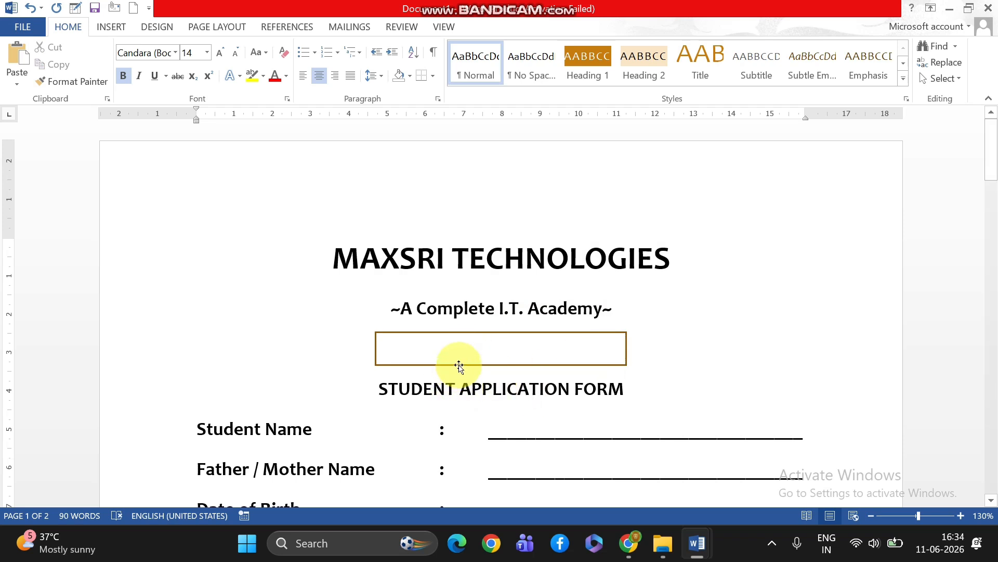
drag(459, 367, 461, 413)
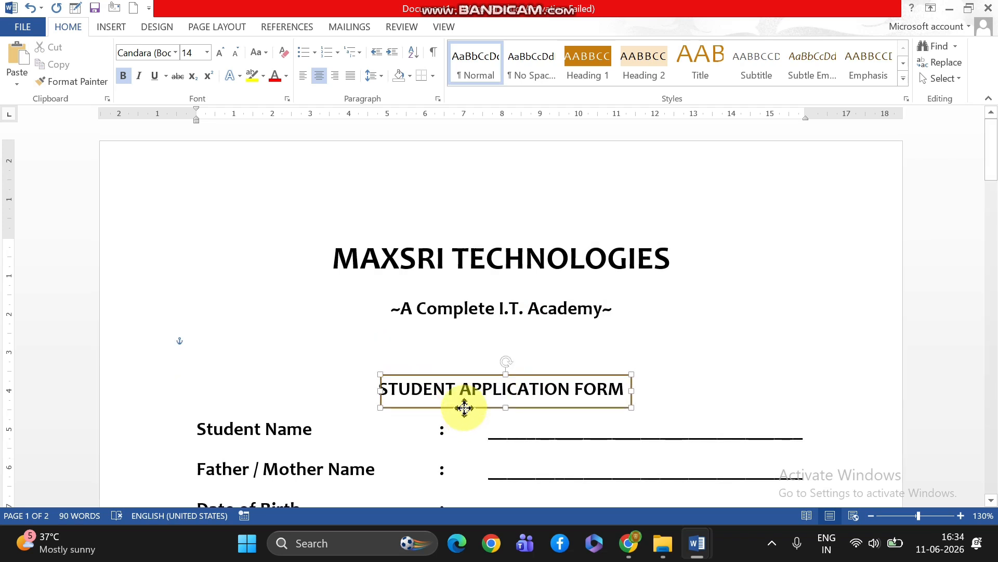
Remove the space after paragraph from the "MAXSRI TECHNOLOGIES" and "~A Complete I.T. Academy~" heading lines
drag(334, 258, 613, 305)
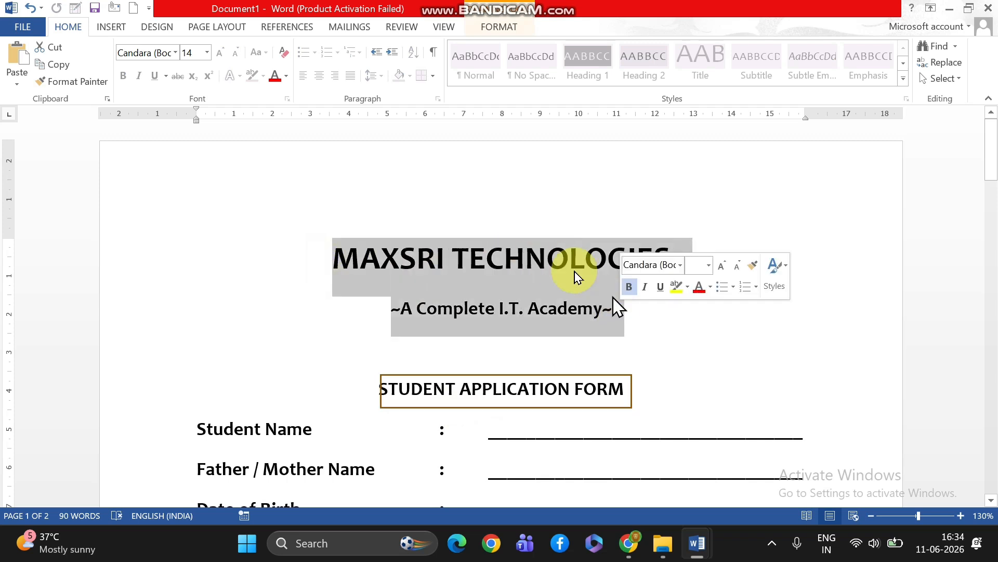
click(382, 77)
click(421, 227)
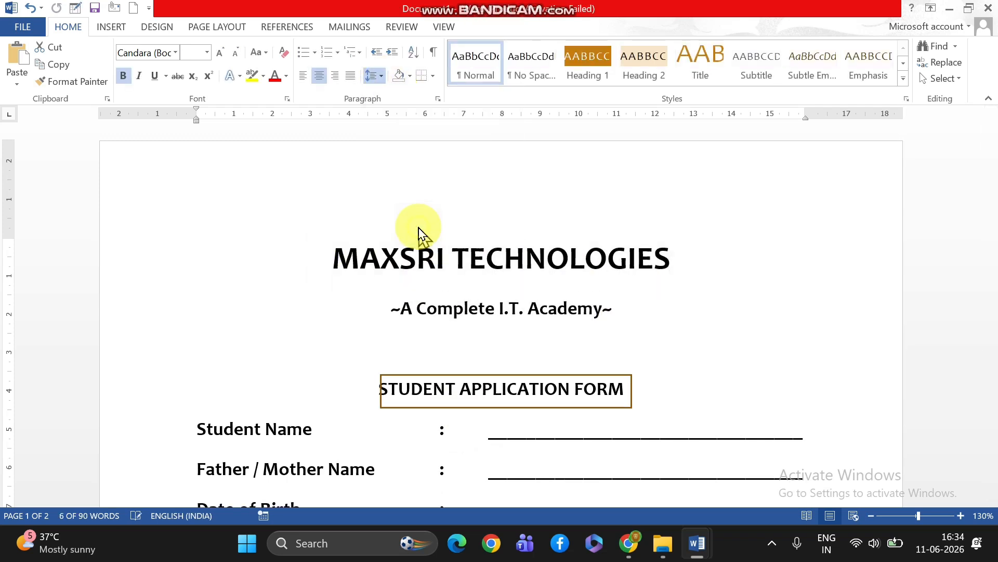
Delete the blank line above "STUDENT APPLICATION FORM" and move the border rectangle up around that heading
click(441, 318)
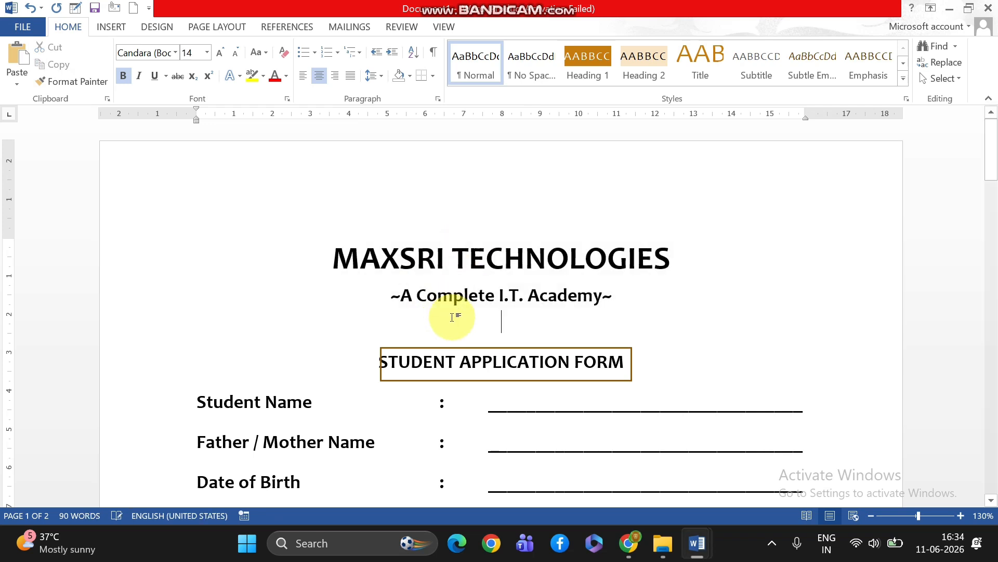
key(Delete)
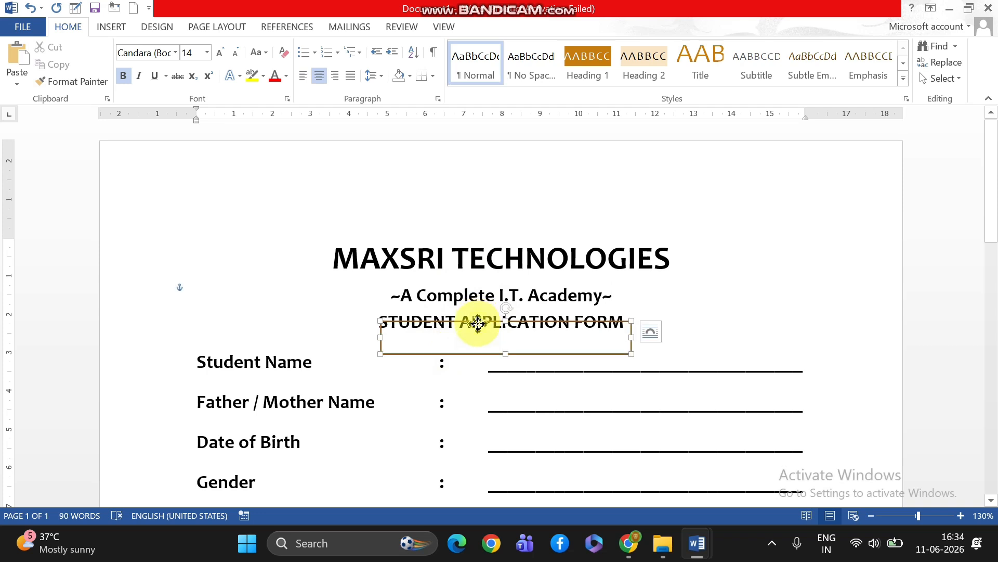
mouse_move(477, 323)
mouse_down()
mouse_move(468, 306)
mouse_move(475, 310)
mouse_up()
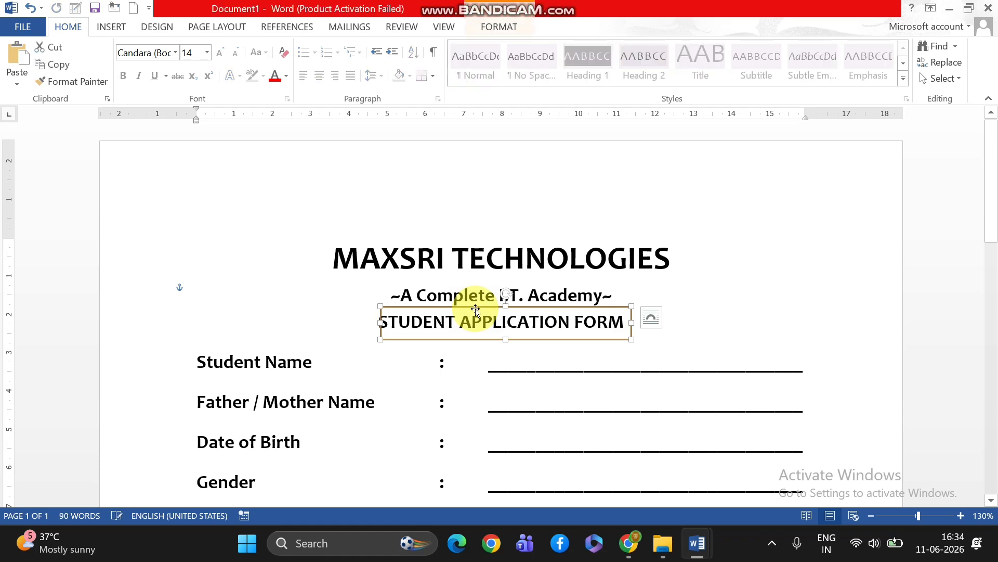
click(697, 305)
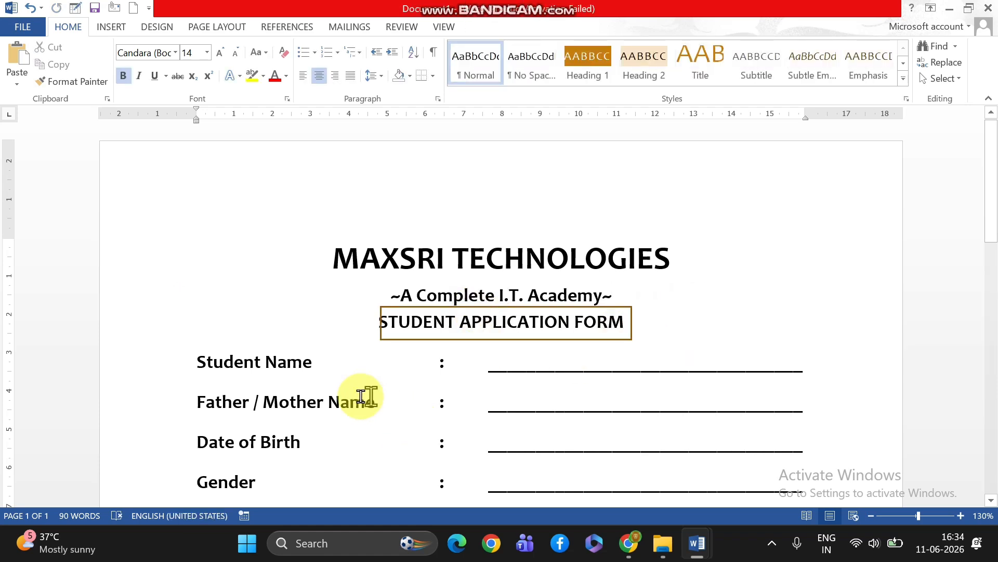
Make the "Authorized Signature" and "MAXSRI TECHNOLOGIES" lines at the page end bold at 14 pt
scroll(339, 392, down, 8)
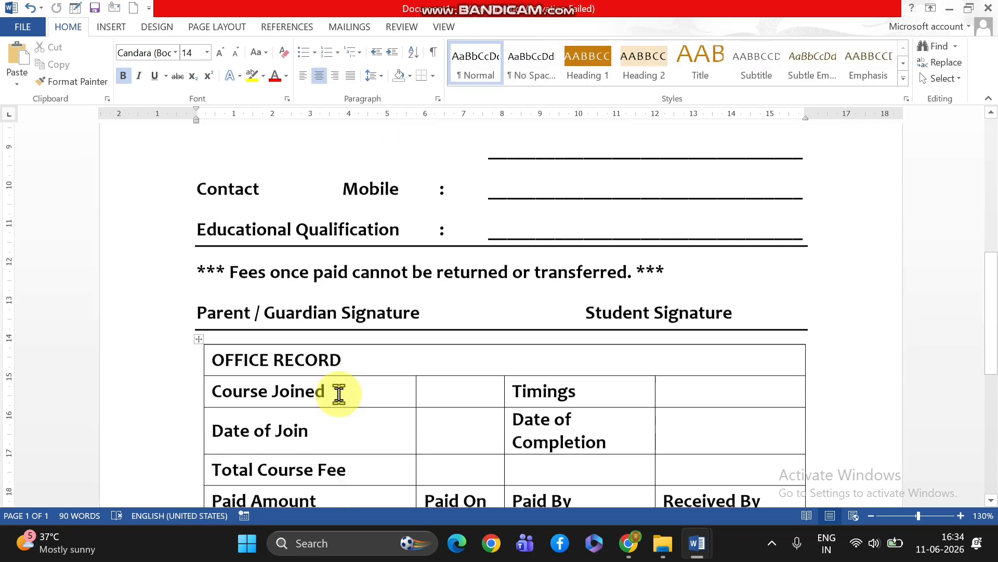
scroll(339, 394, down, 7)
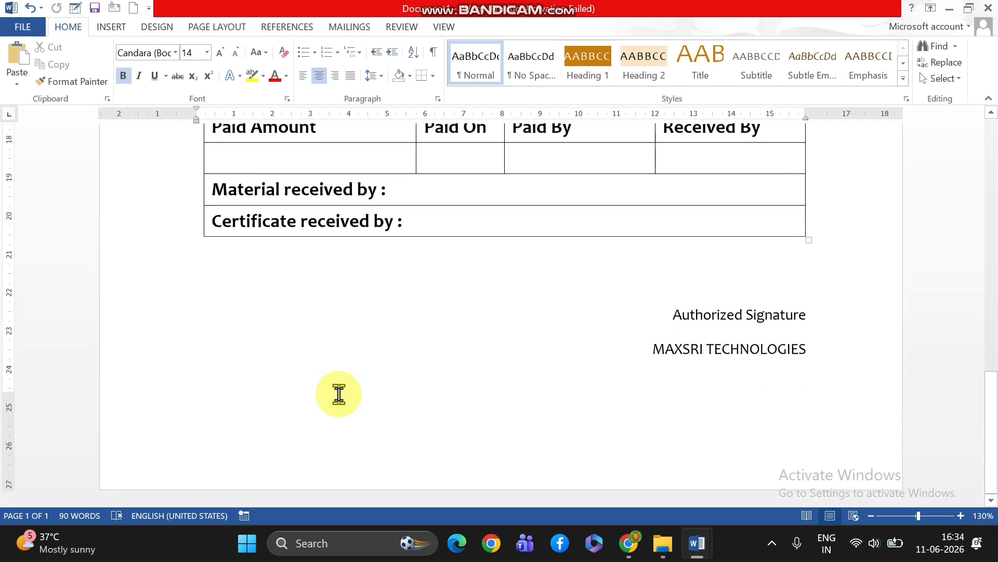
drag(638, 348, 806, 351)
mouse_move(650, 310)
mouse_down()
mouse_move(764, 310)
mouse_move(799, 353)
mouse_up()
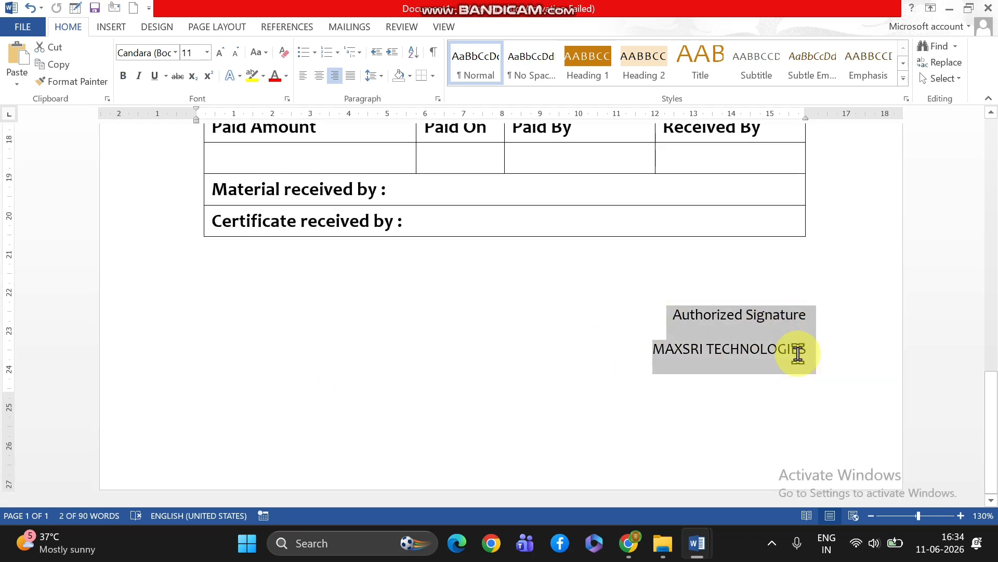
click(123, 77)
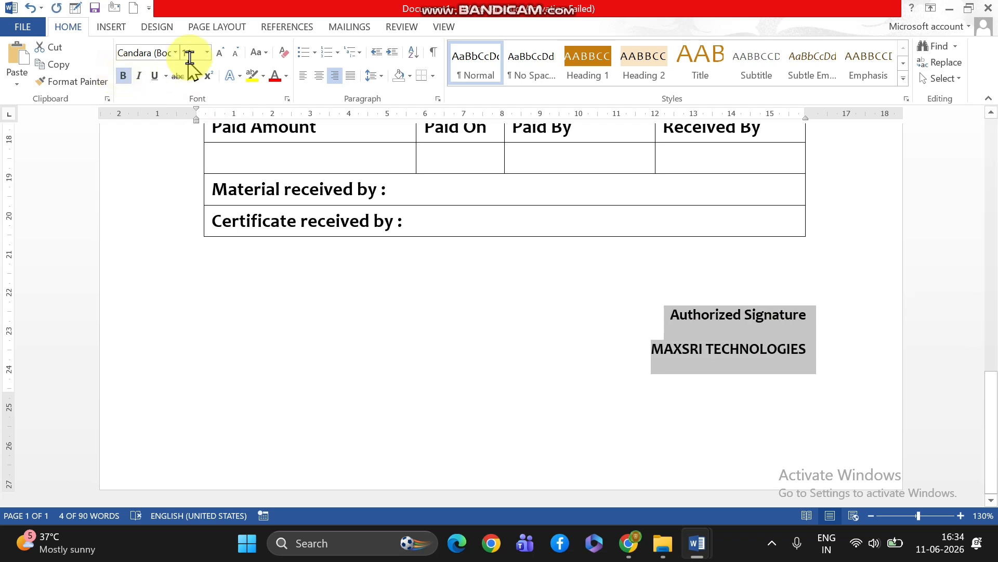
click(219, 59)
click(219, 59)
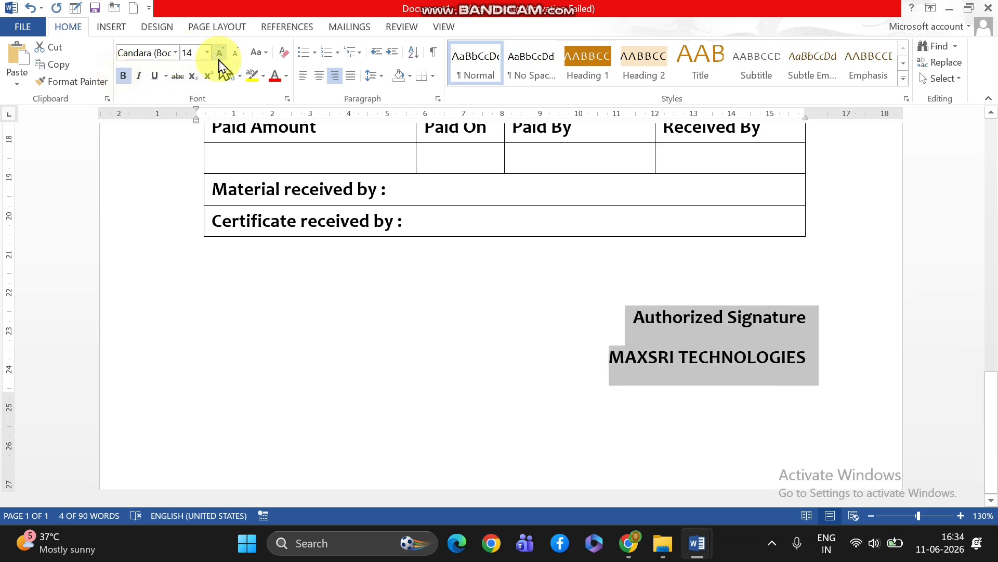
click(608, 374)
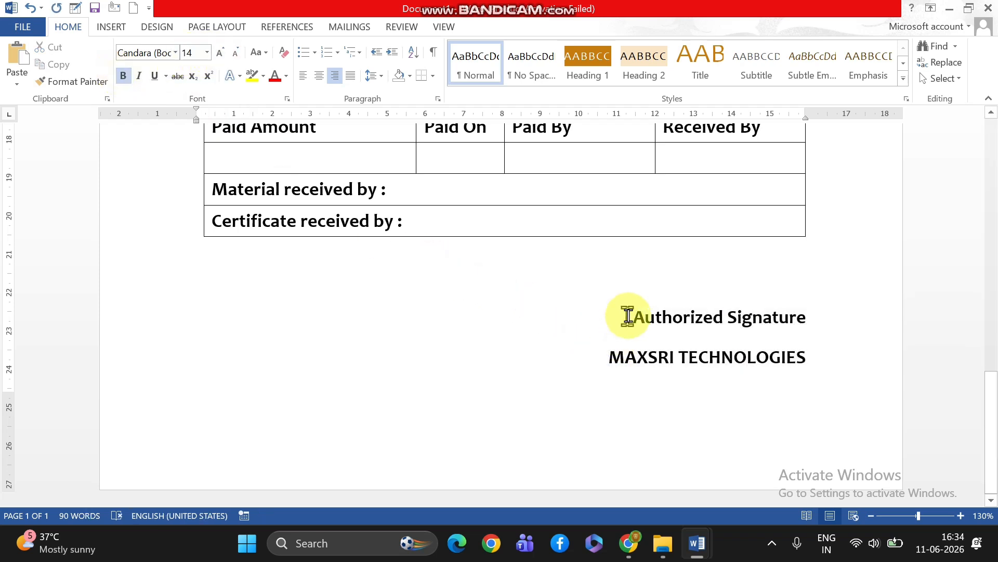
Reduce the "Authorized Signature" line to 12 pt and centre it
drag(630, 315, 803, 308)
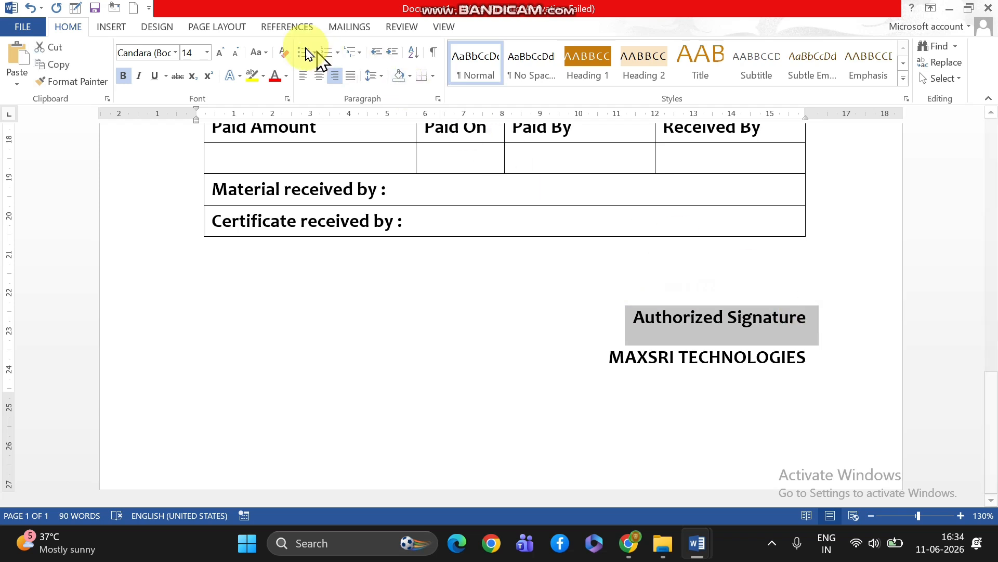
click(236, 53)
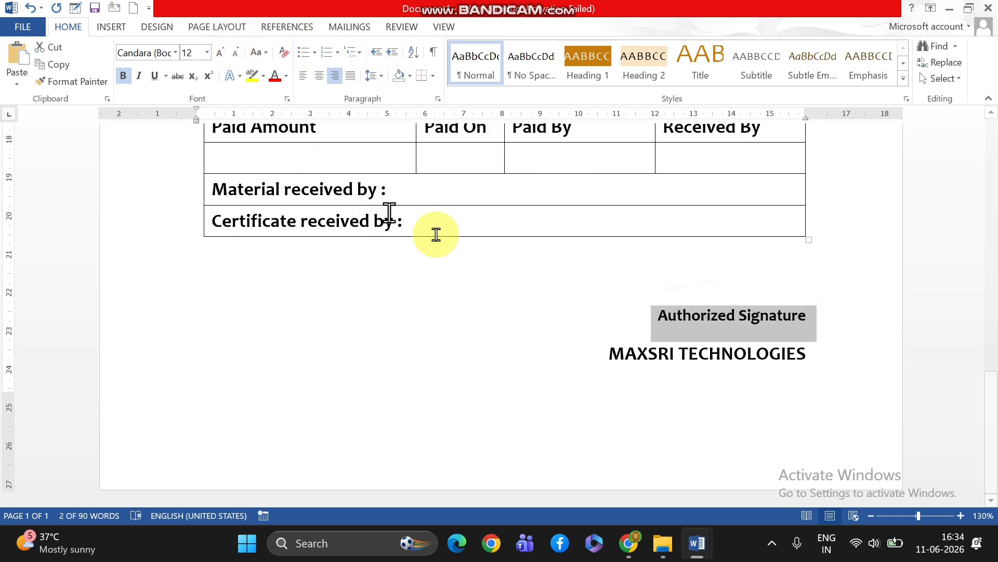
click(319, 77)
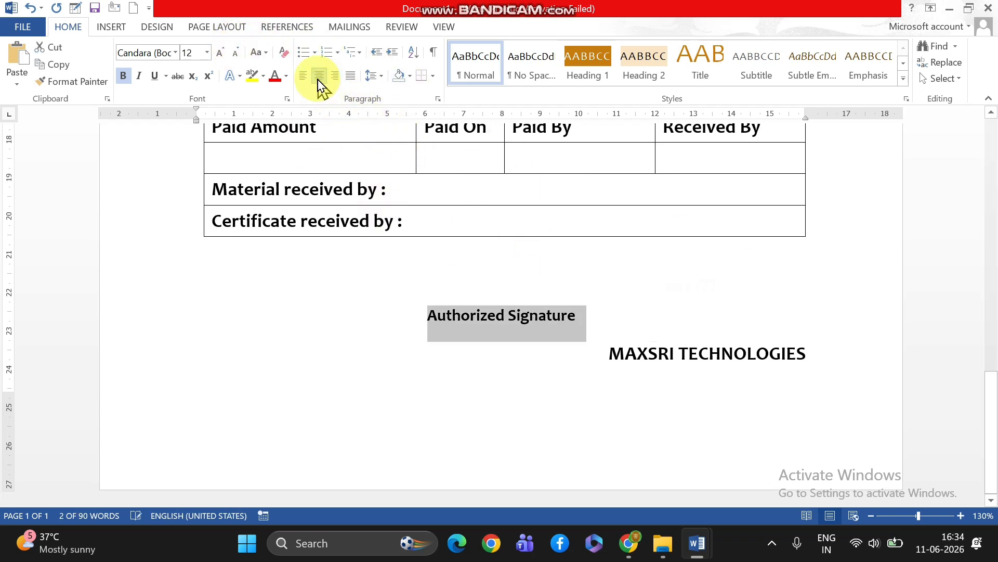
Increase the indent of the "Authorized Signature" line until it is centred above "MAXSRI TECHNOLOGIES" at the page end
click(393, 54)
click(392, 53)
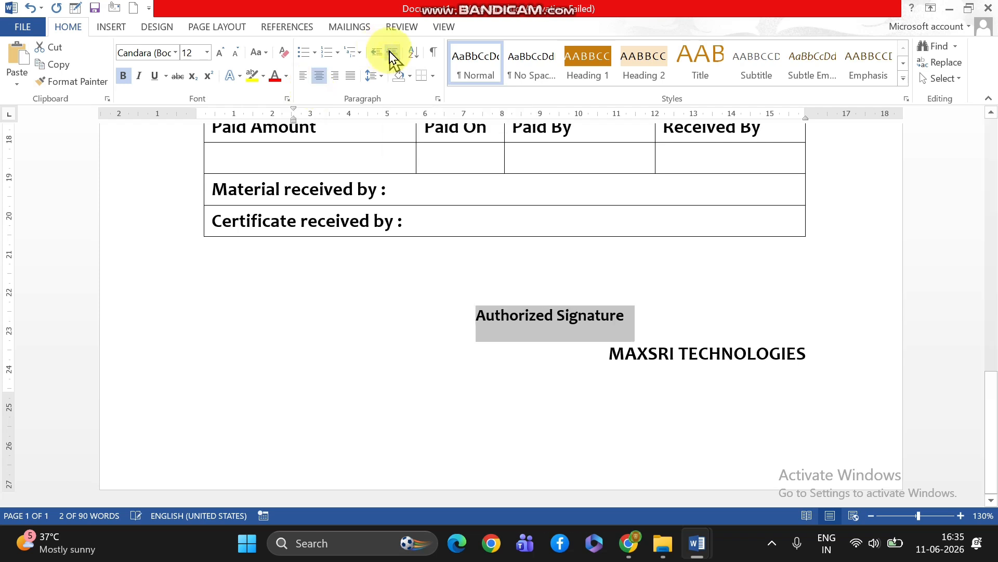
click(392, 53)
click(392, 53)
click(393, 53)
click(392, 53)
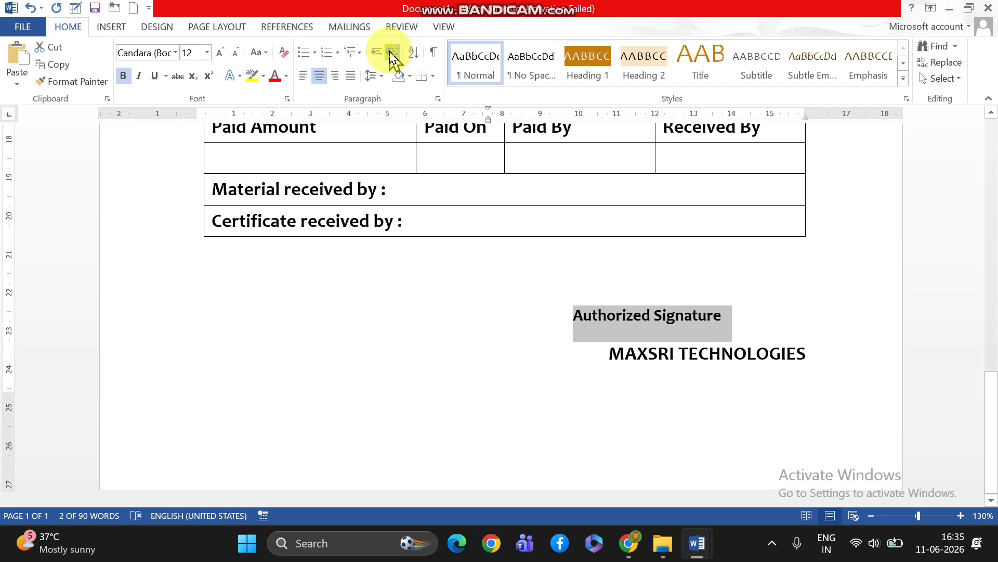
click(392, 53)
click(393, 53)
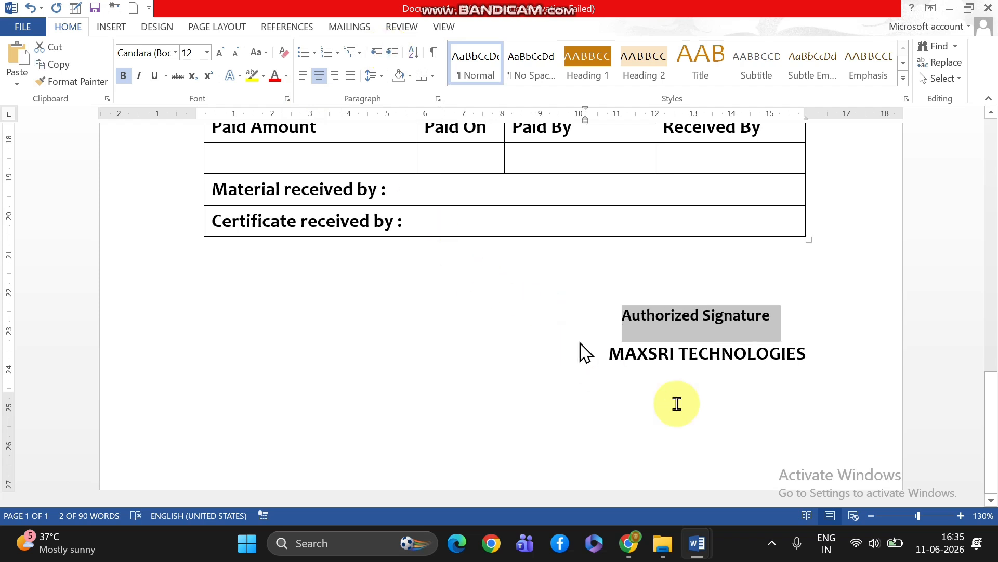
Remove the space after paragraph from the "Authorized Signature" and "MAXSRI TECHNOLOGIES" lines at the page end
drag(622, 315, 786, 354)
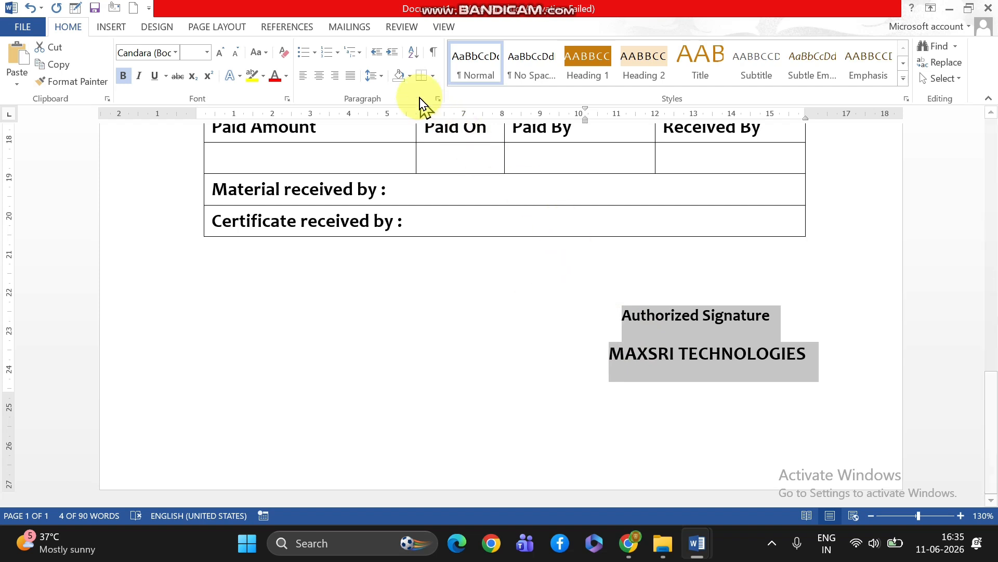
click(383, 77)
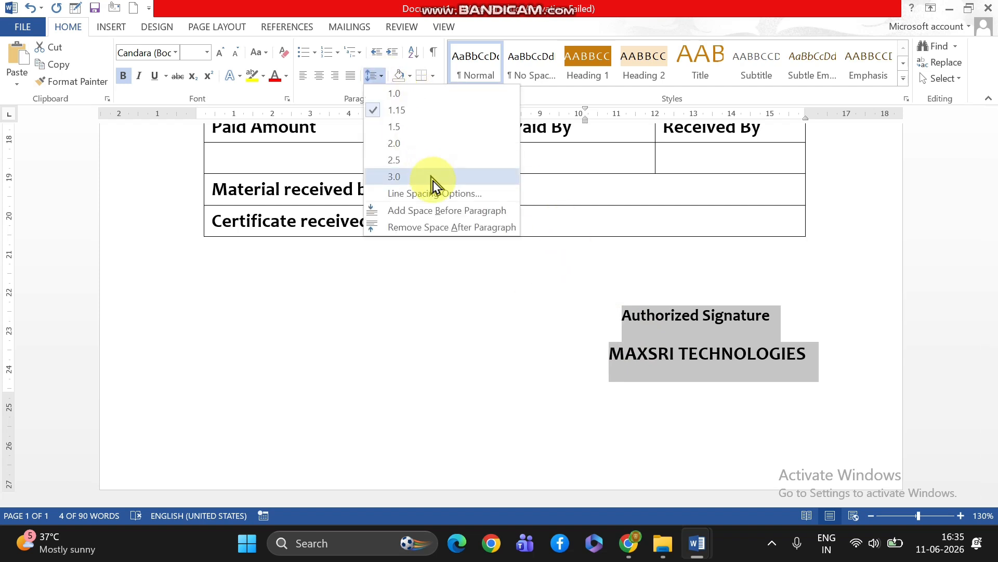
click(440, 228)
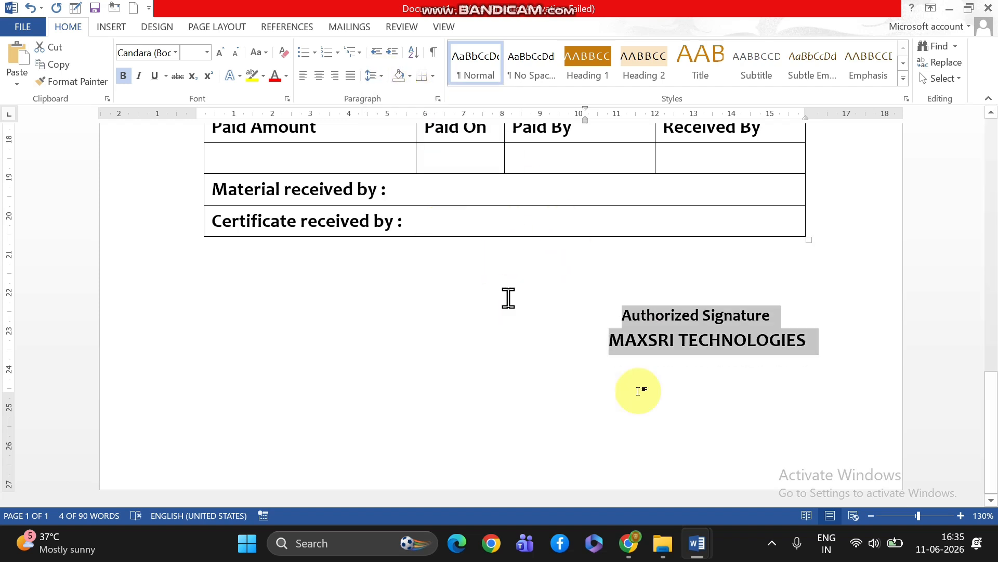
scroll(717, 431, up, 8)
scroll(717, 426, down, 7)
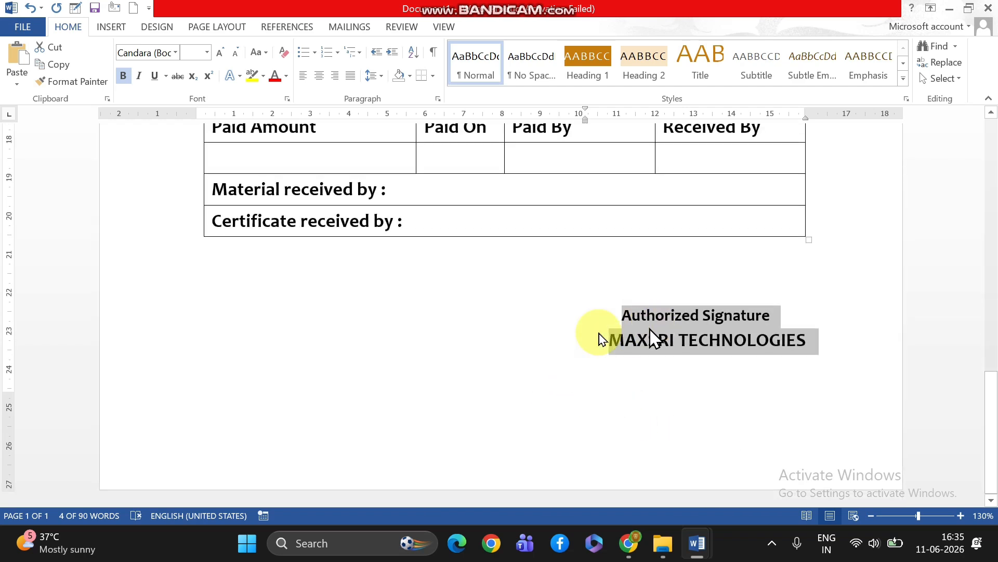
Apply a solid 1 ½ pt box page border to the whole document
scroll(624, 326, up, 15)
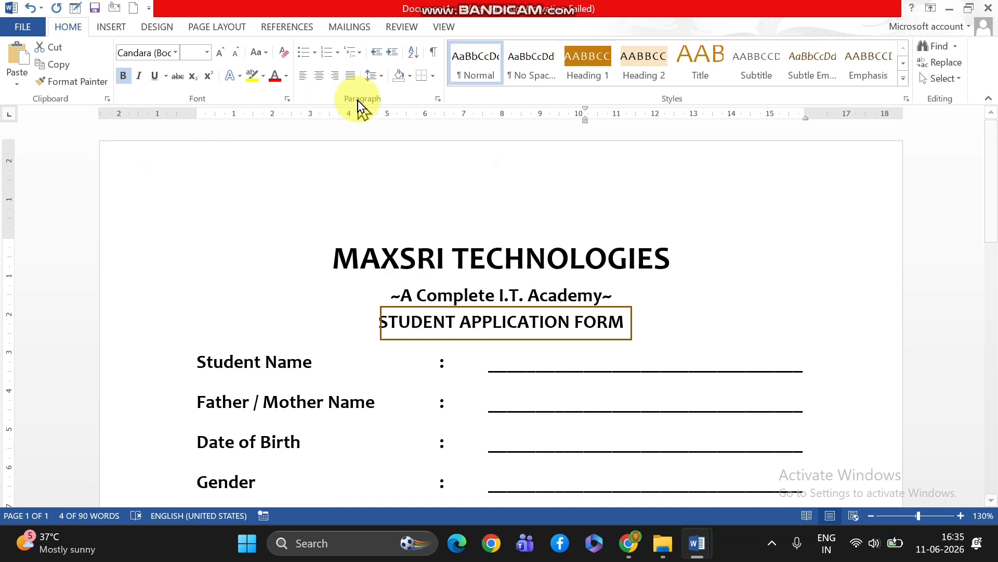
click(434, 77)
click(487, 355)
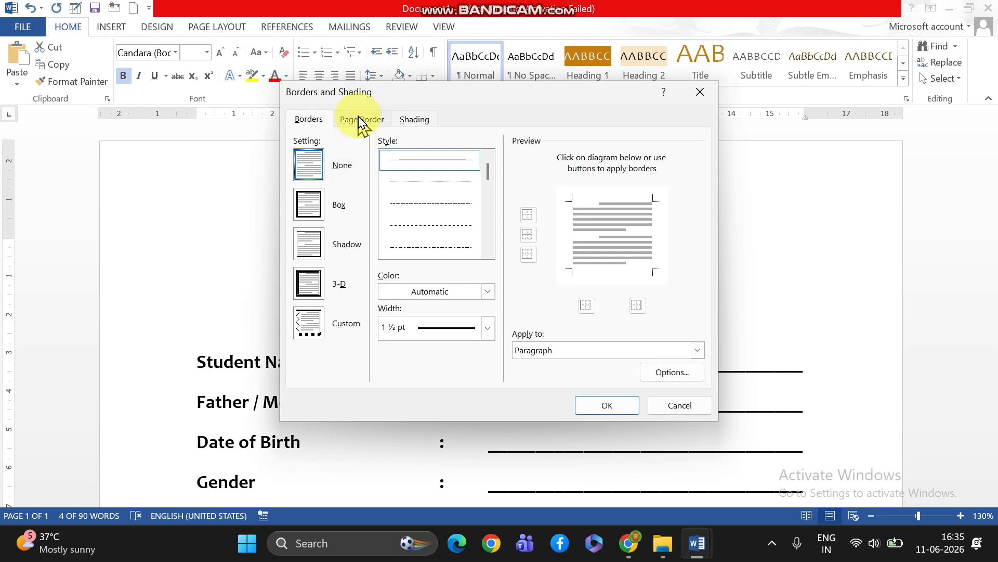
click(359, 119)
click(304, 214)
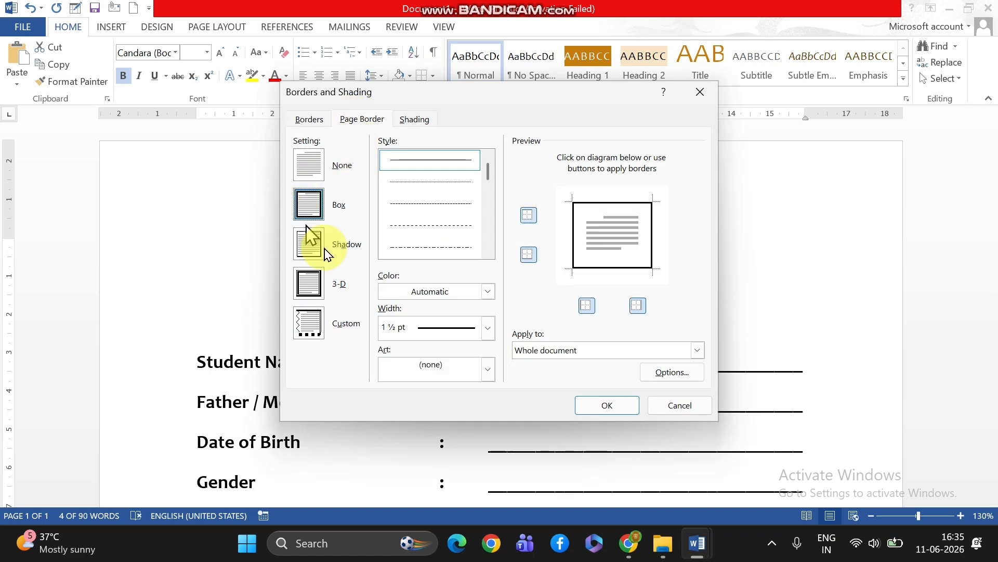
click(607, 405)
scroll(608, 404, down, 10)
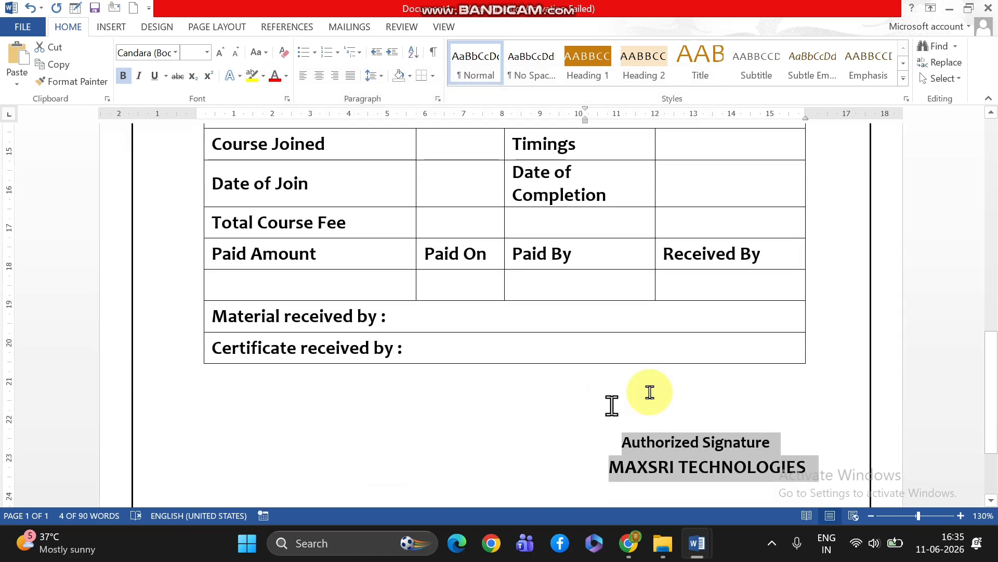
Insert a blank line between the "Fees once paid cannot be returned or transferred." note and the Parent / Guardian Signature line
scroll(729, 352, up, 3)
scroll(731, 351, up, 5)
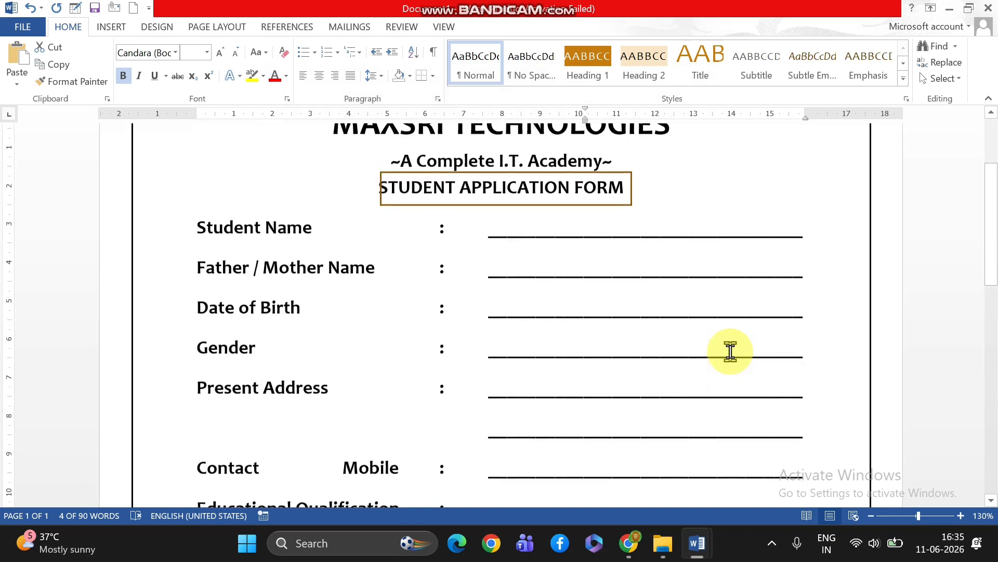
scroll(631, 311, up, 3)
scroll(631, 311, down, 3)
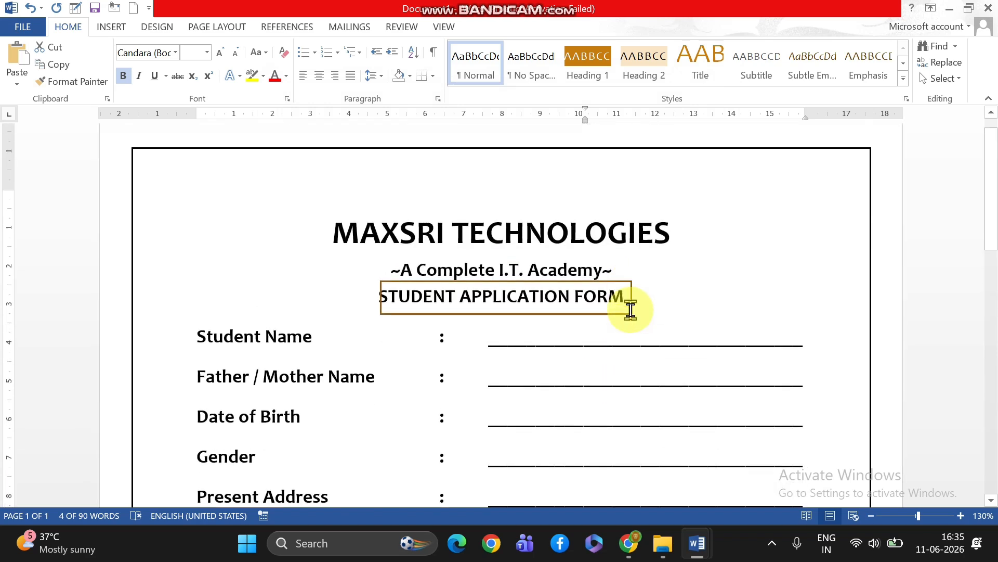
scroll(631, 311, up, 3)
scroll(631, 312, down, 12)
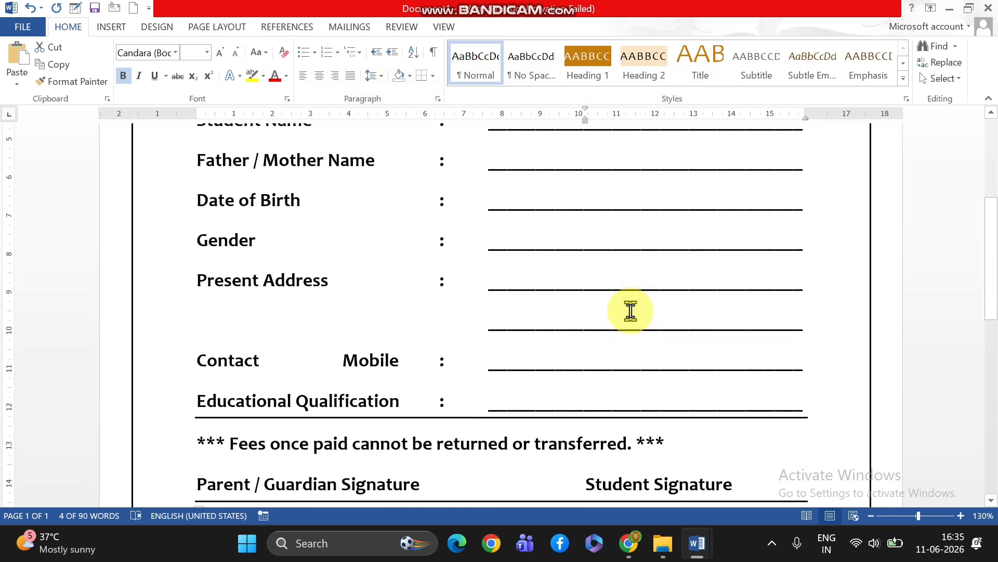
scroll(630, 310, up, 8)
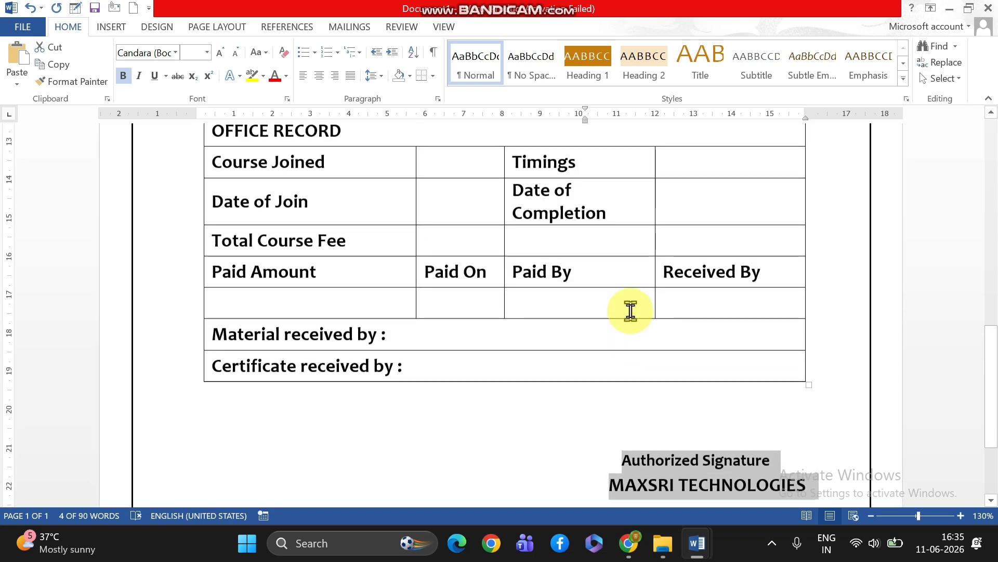
click(695, 340)
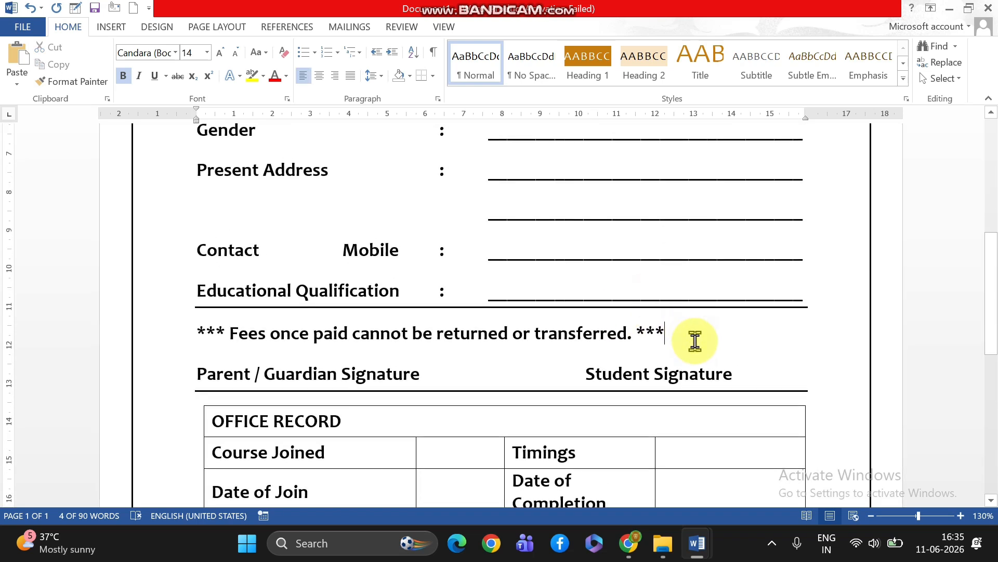
key(Return)
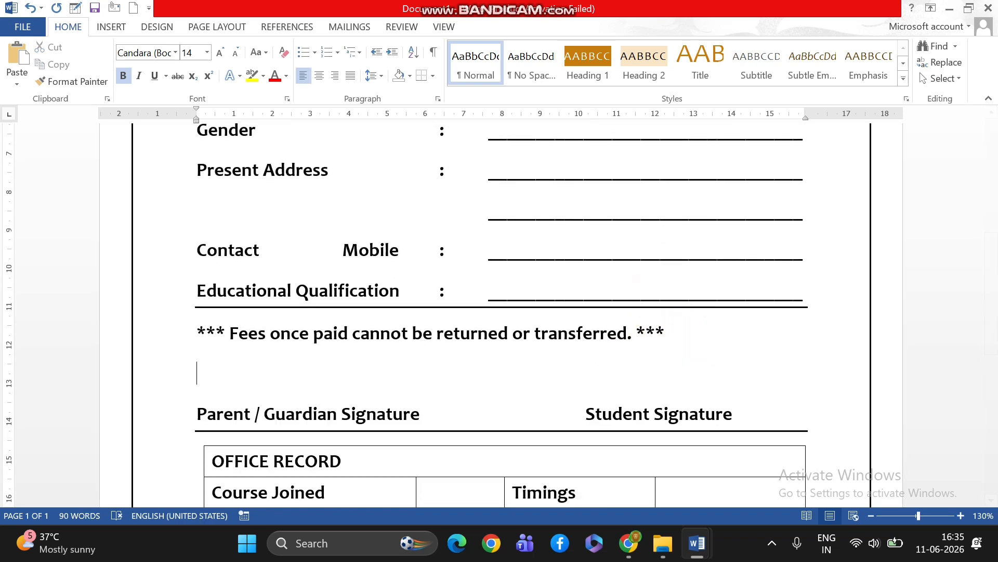
scroll(697, 364, down, 8)
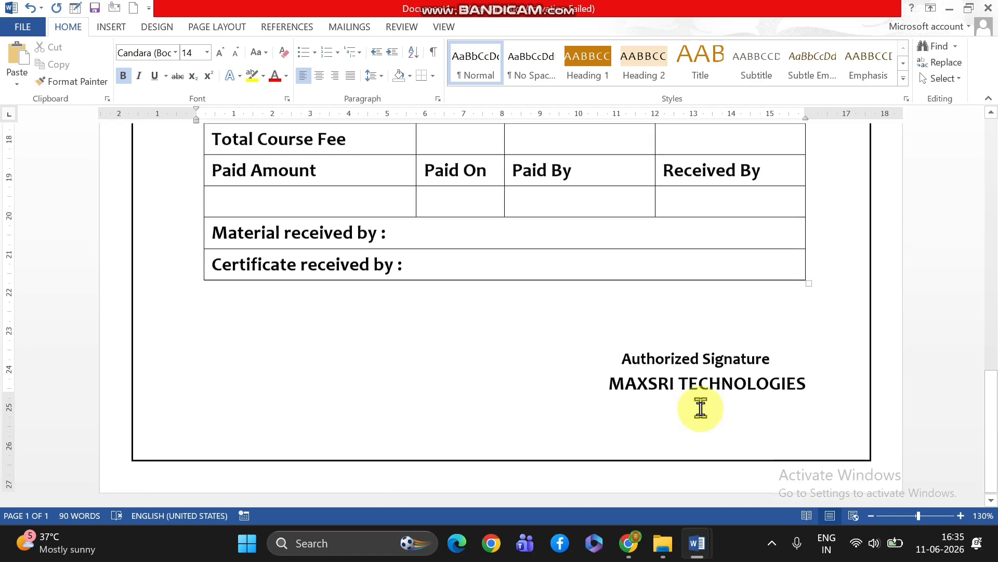
Centre the "OFFICE RECORD" title horizontally and vertically in its table row
scroll(697, 408, up, 9)
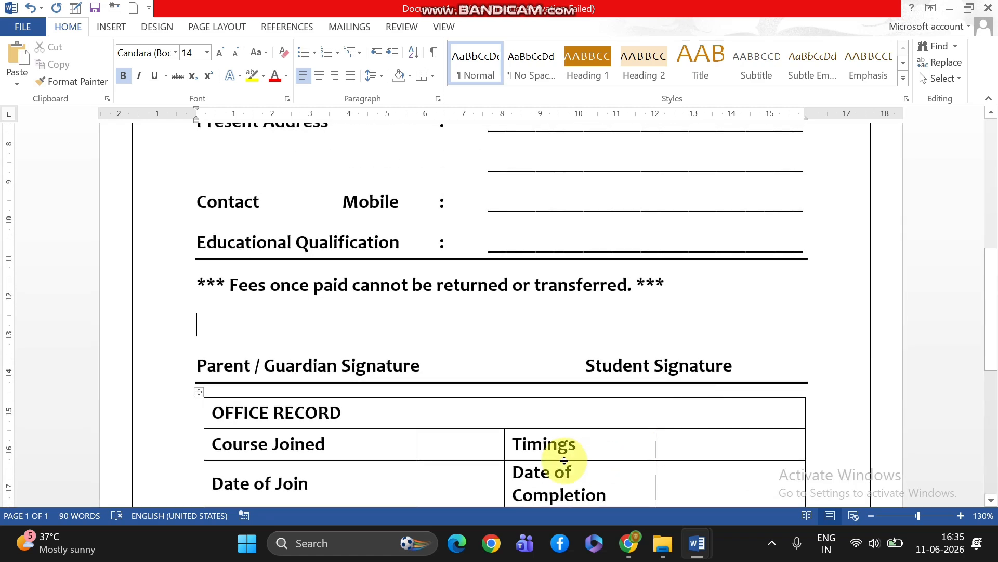
click(206, 415)
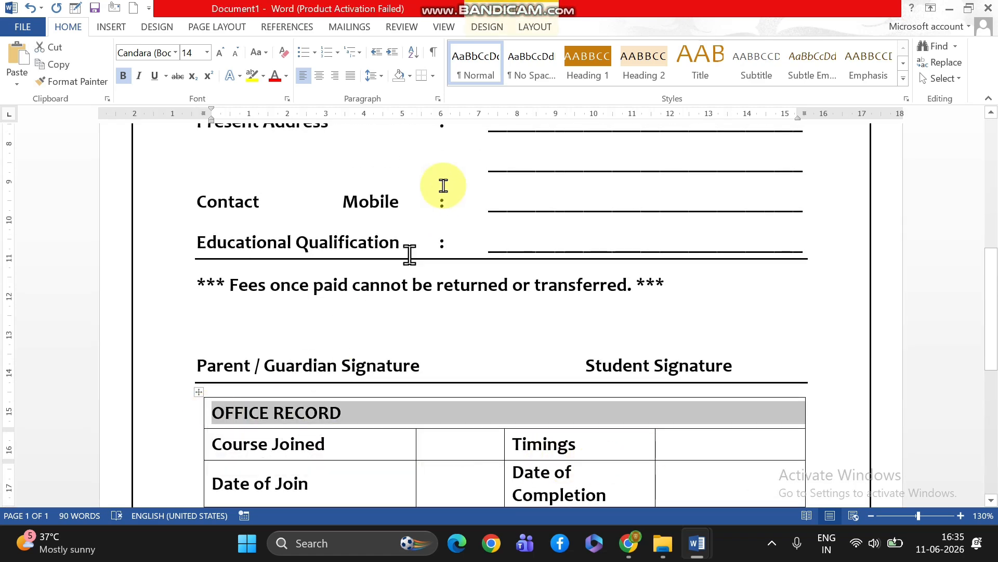
click(532, 27)
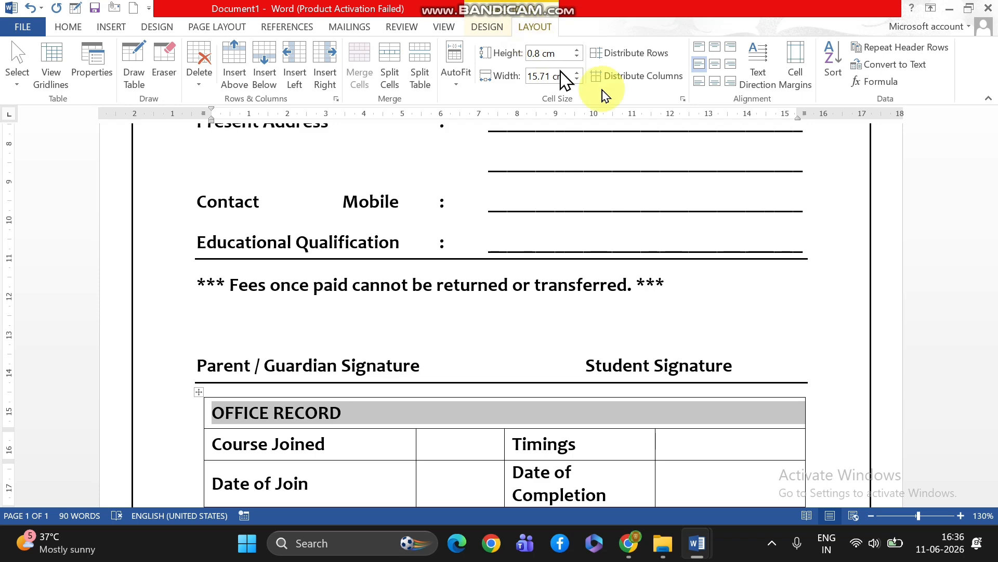
click(715, 64)
scroll(641, 272, down, 6)
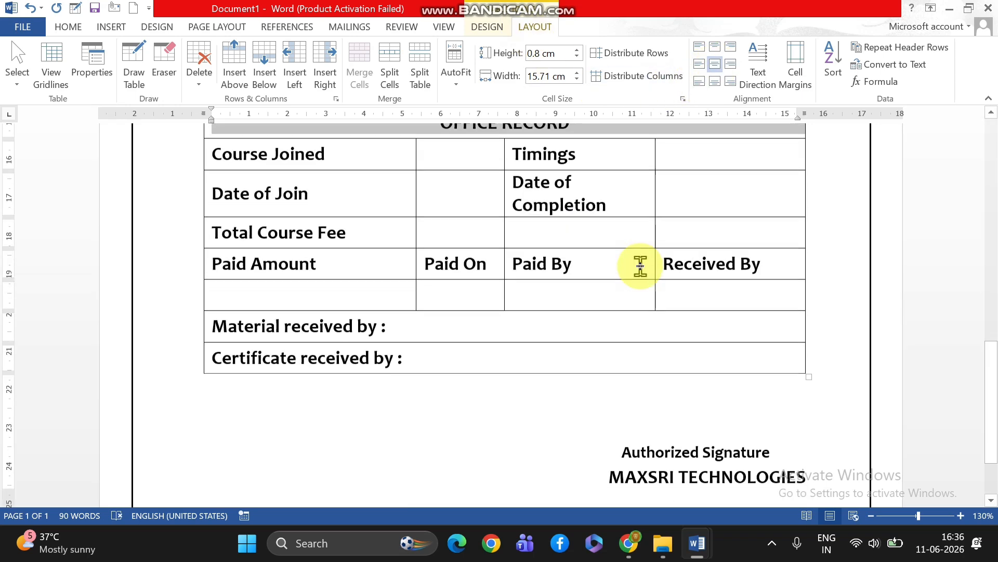
scroll(641, 268, up, 3)
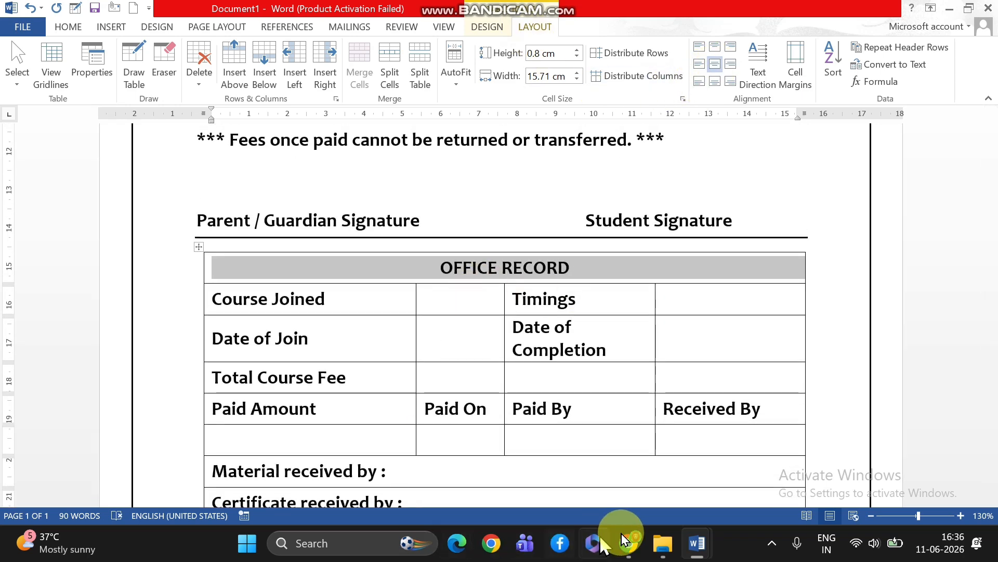
Examine the form layout and the office record table shading in the APP document, and return to Document1
mouse_move(699, 546)
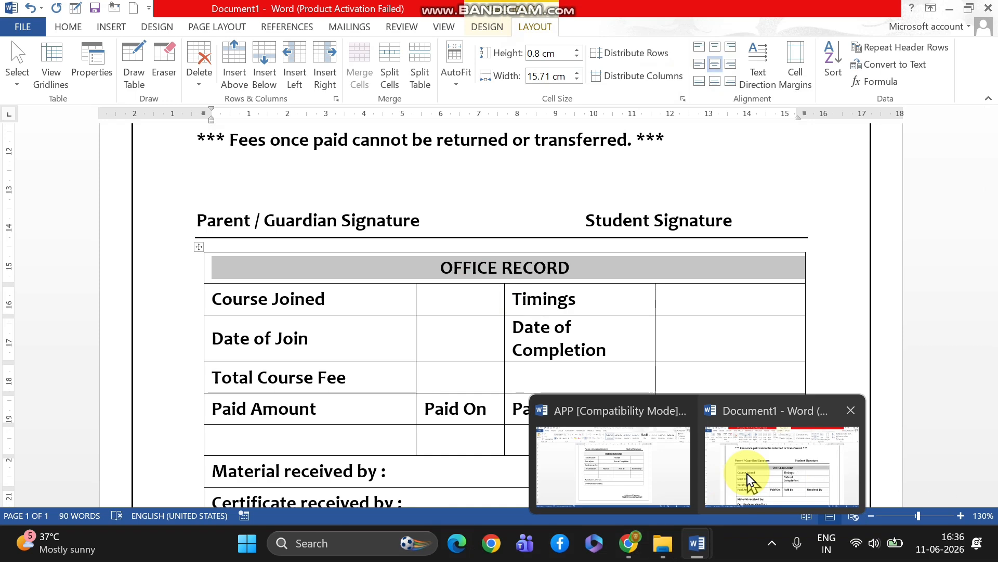
mouse_move(658, 480)
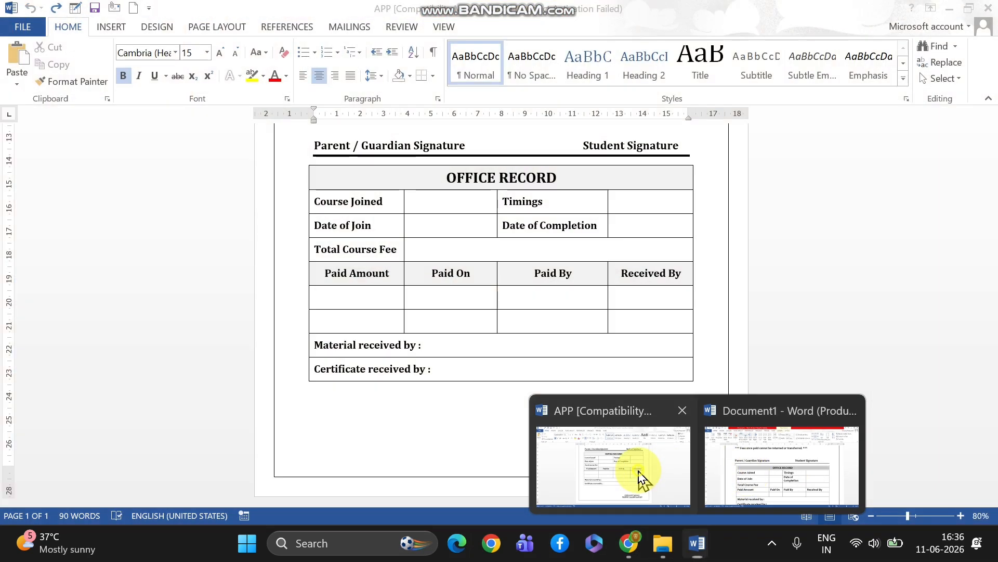
click(640, 479)
scroll(645, 368, up, 5)
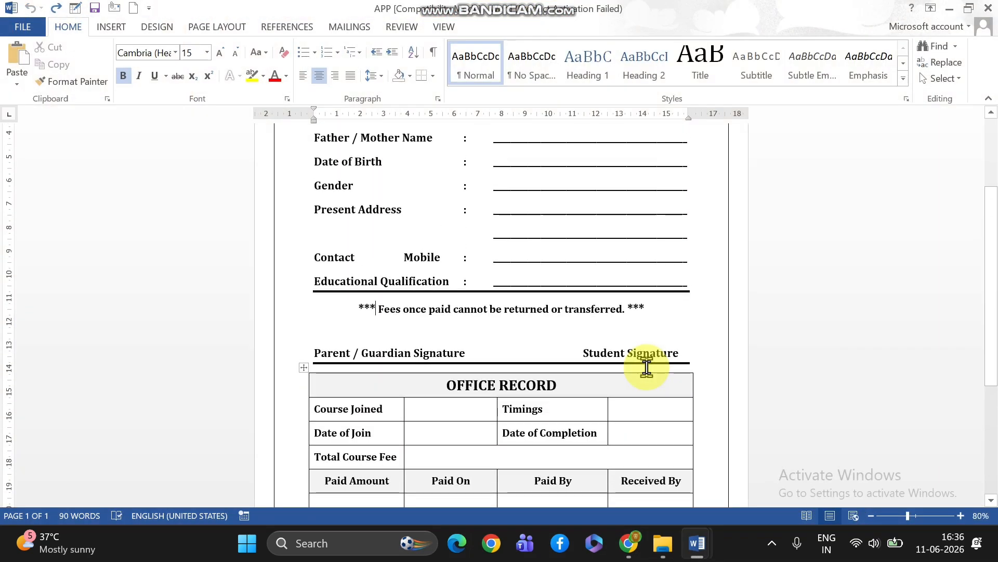
scroll(646, 368, up, 5)
scroll(646, 367, down, 3)
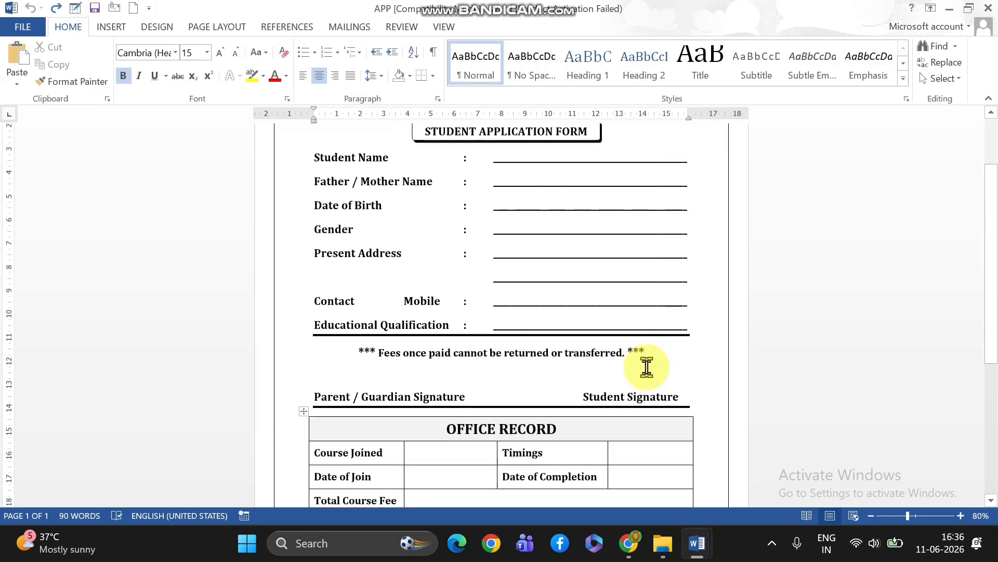
scroll(646, 368, down, 5)
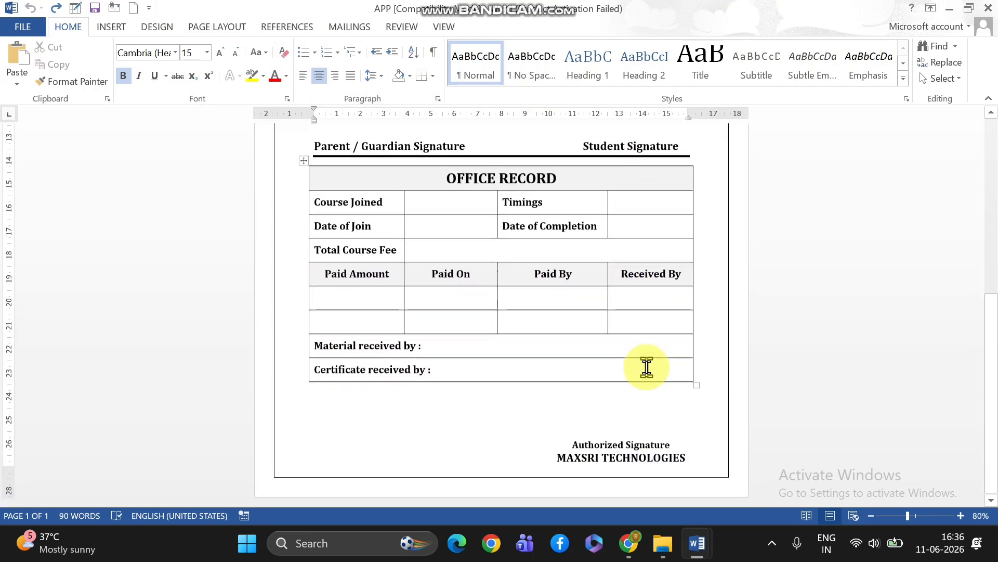
scroll(646, 367, up, 3)
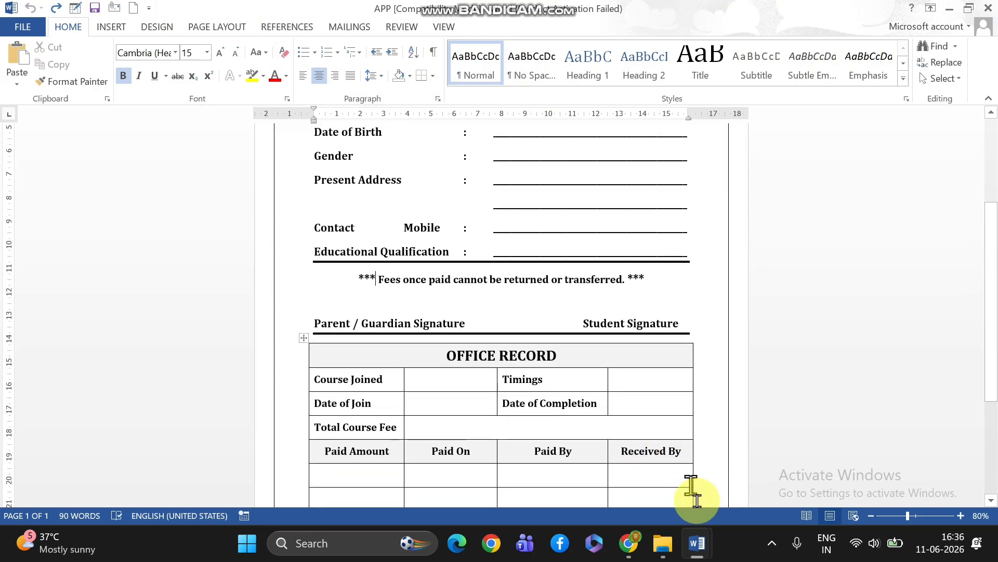
mouse_move(703, 551)
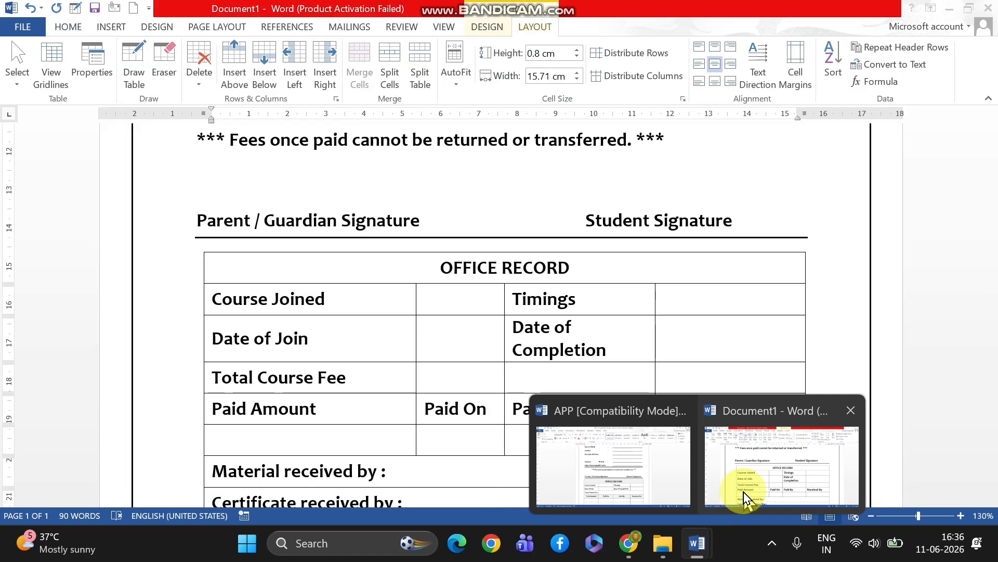
click(745, 496)
Shade the "OFFICE RECORD" title row of the table light grey
scroll(655, 367, up, 3)
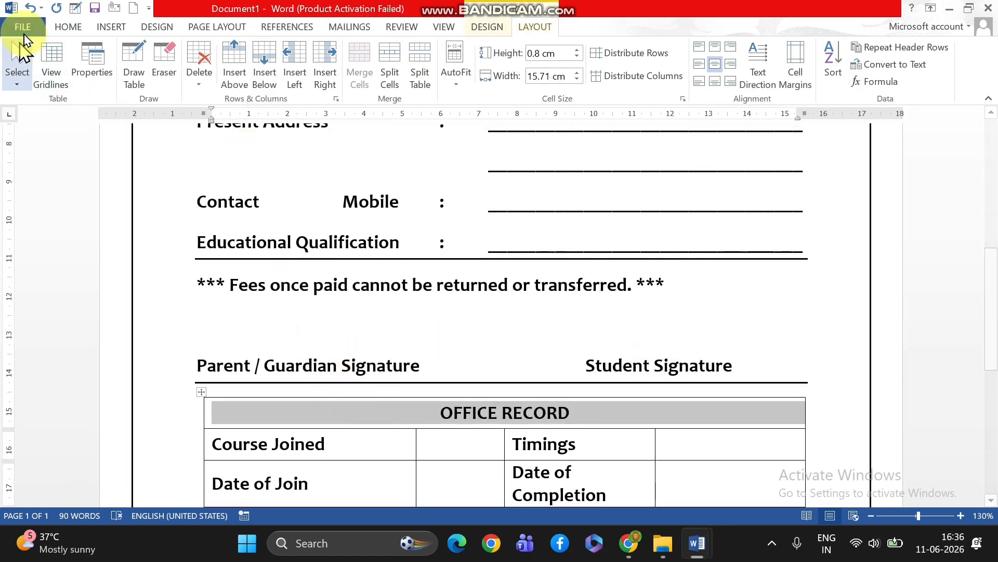
click(67, 27)
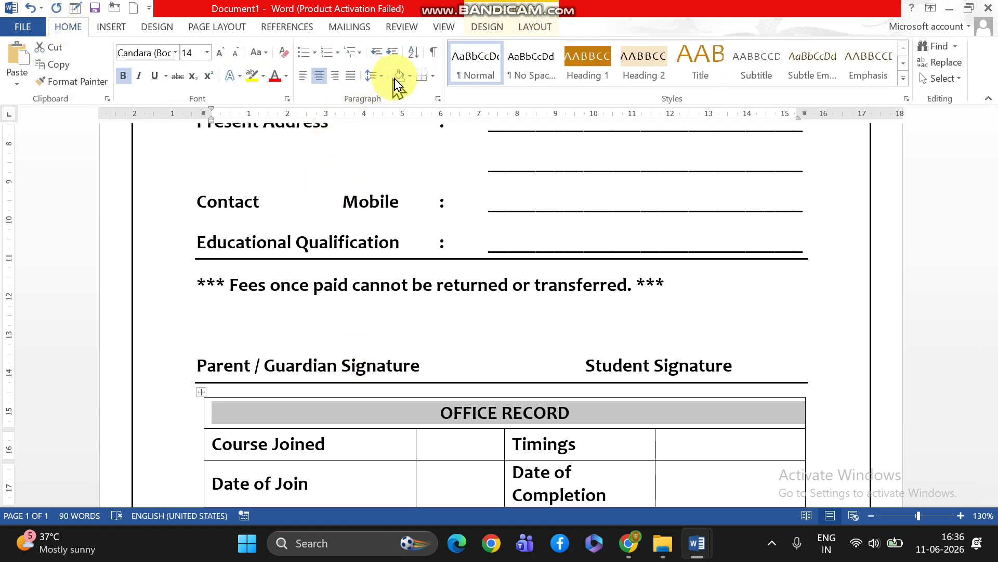
click(409, 76)
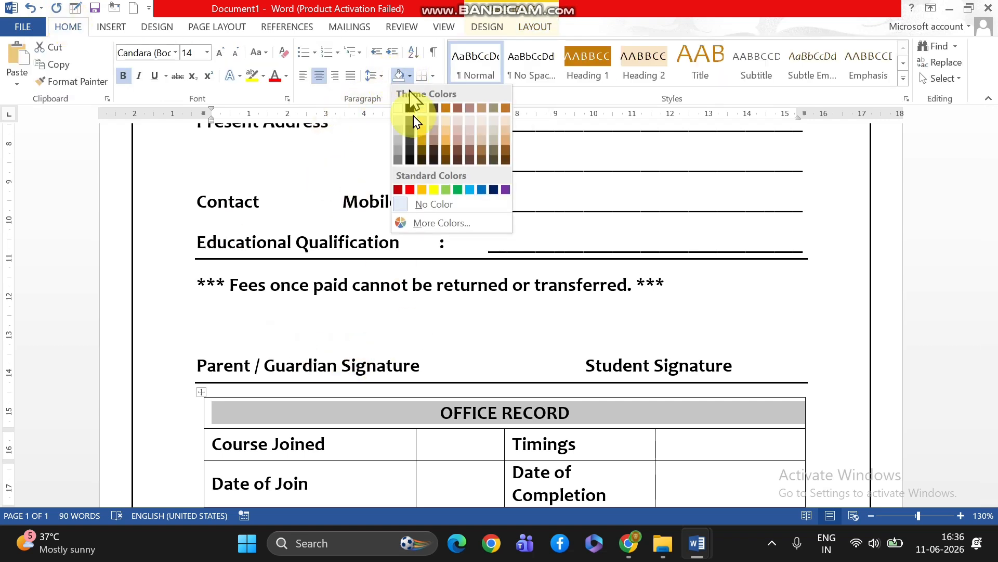
click(400, 139)
Shade the "Material received by" and "Certificate received by" rows of the office record table light grey
scroll(497, 320, down, 5)
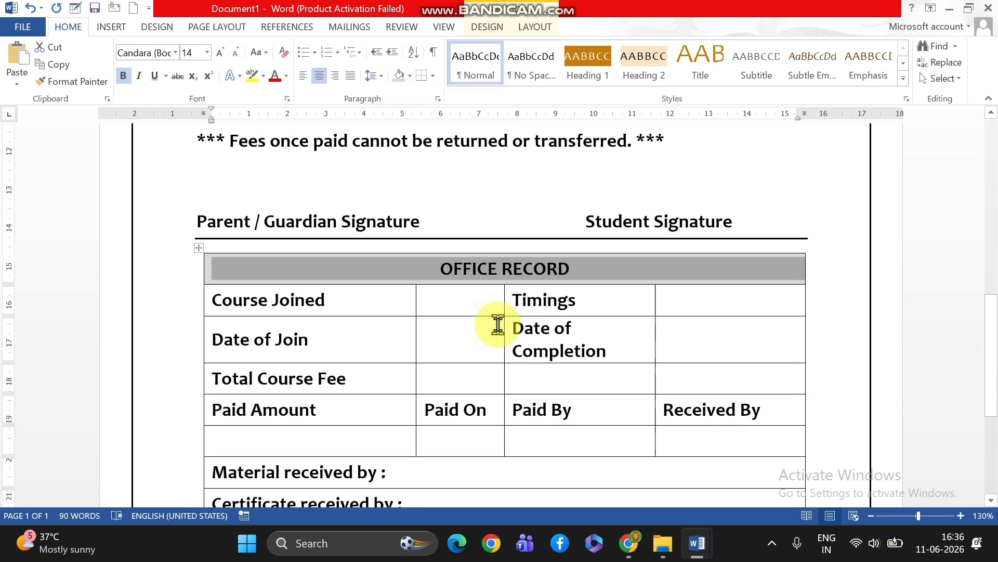
drag(265, 320, 674, 358)
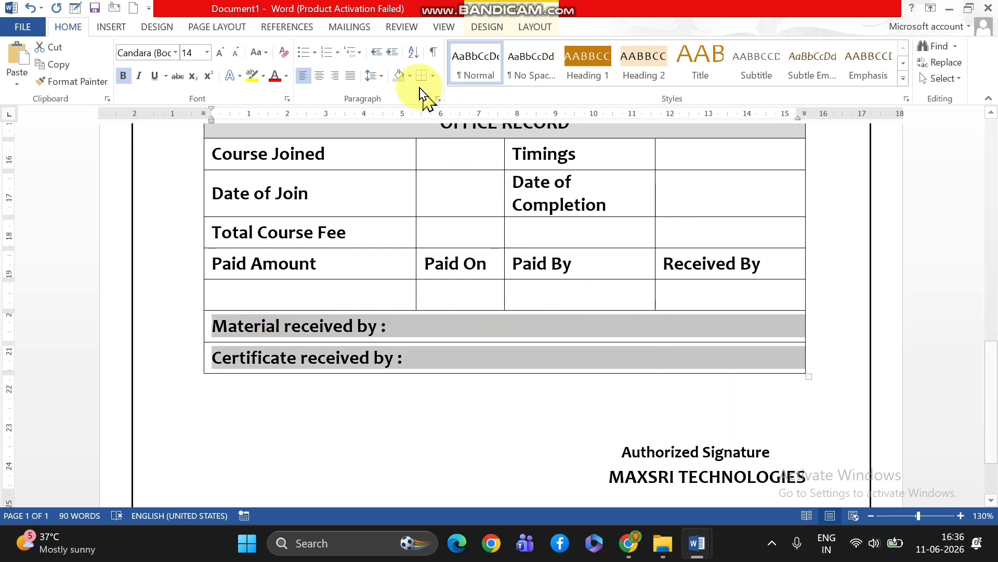
click(400, 77)
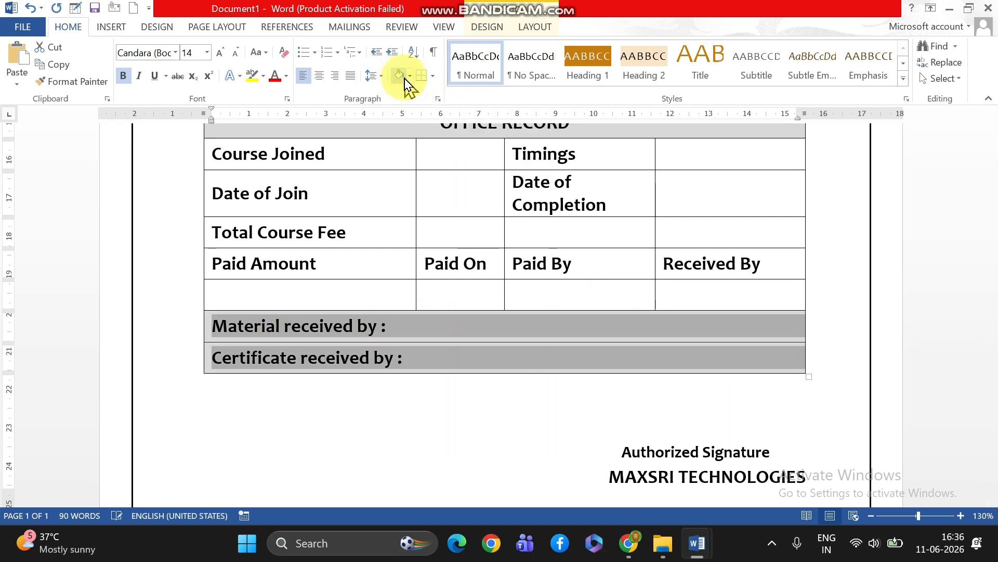
click(404, 417)
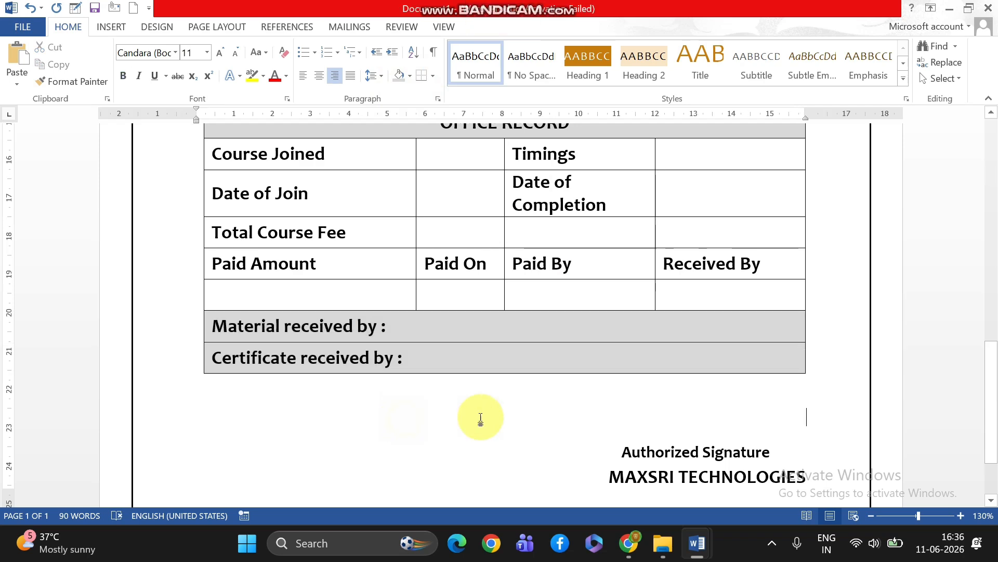
scroll(478, 417, up, 4)
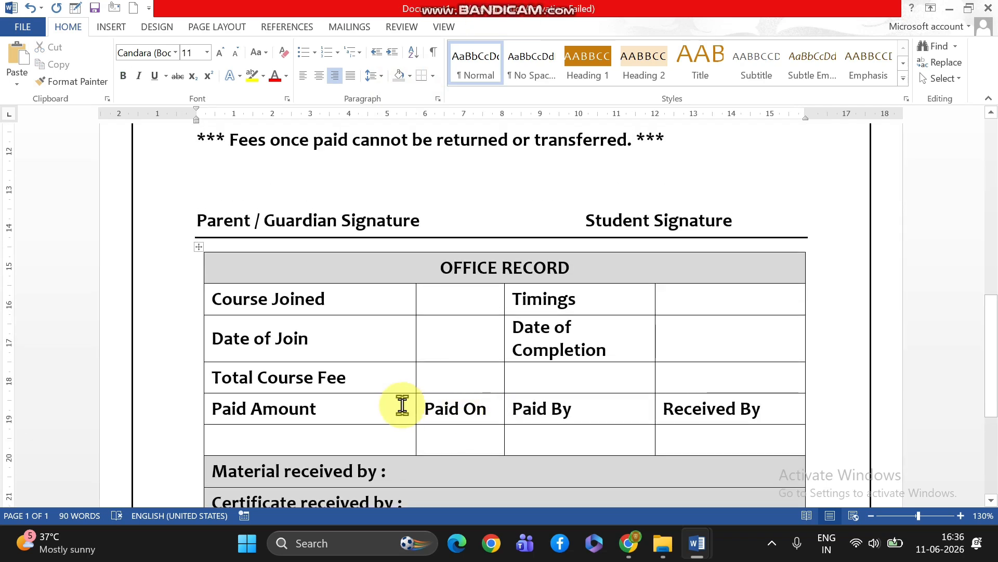
scroll(478, 471, up, 4)
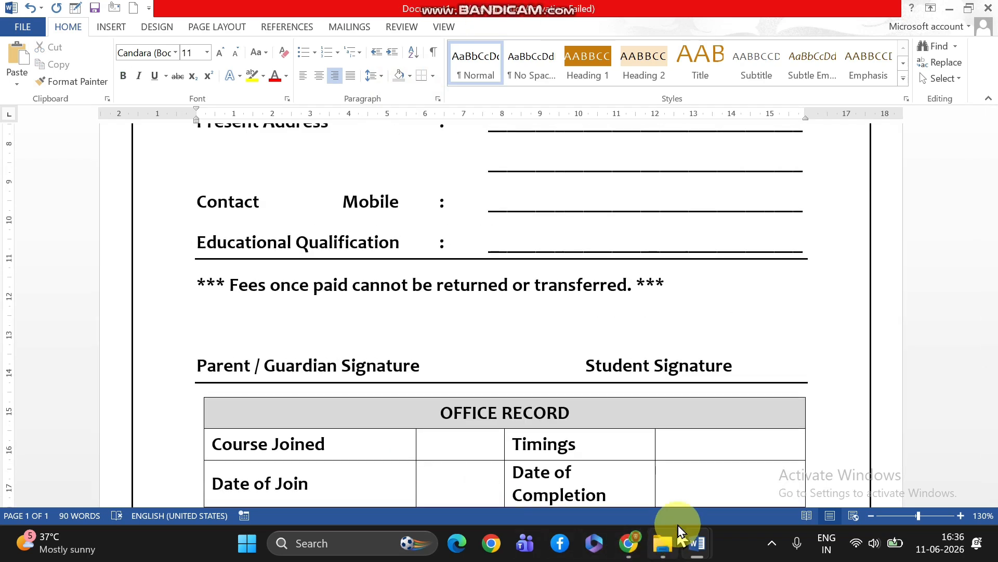
mouse_move(697, 546)
mouse_move(661, 489)
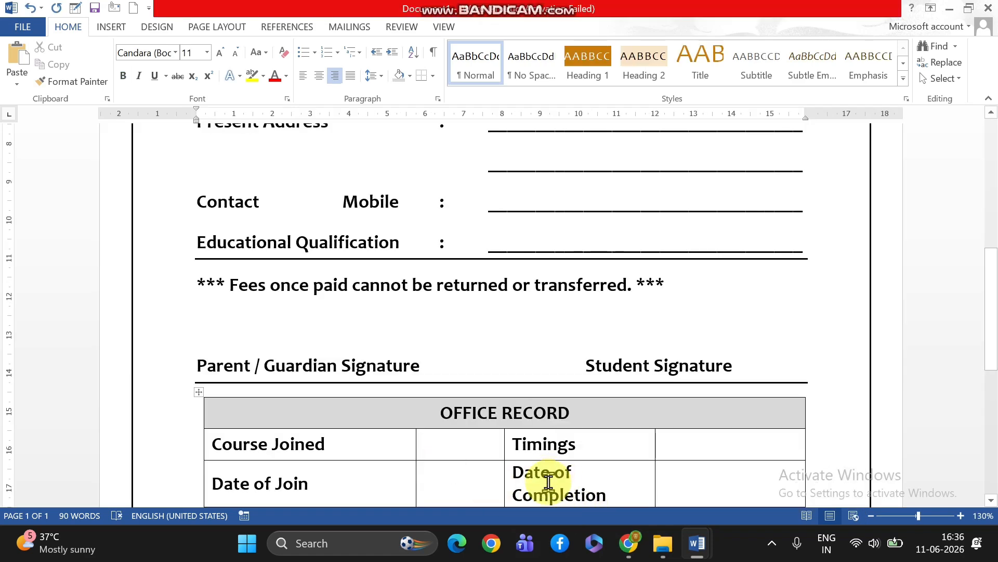
Undo the grey shading of the "Material received by" and "Certificate received by" rows
scroll(548, 481, down, 5)
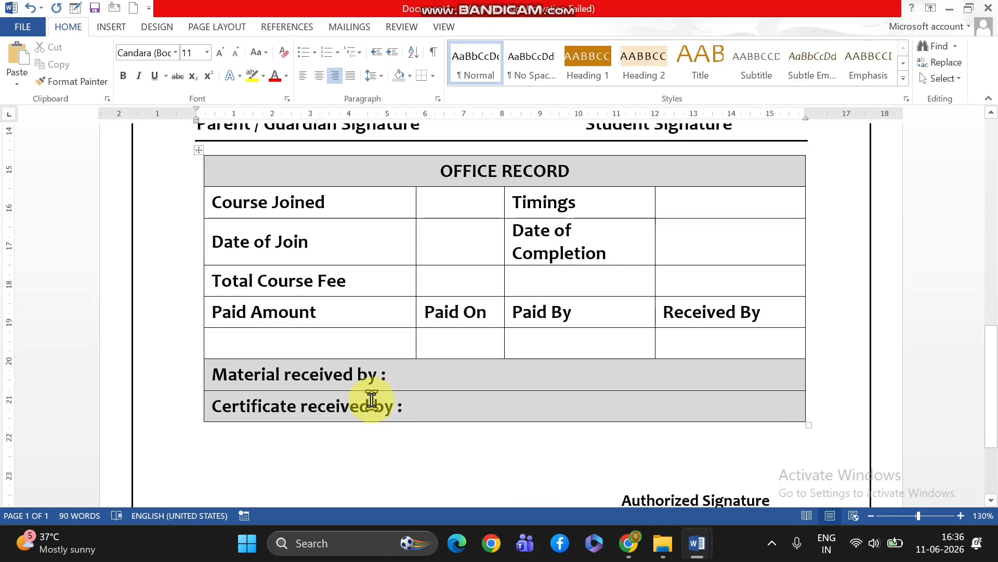
key(ctrl+z)
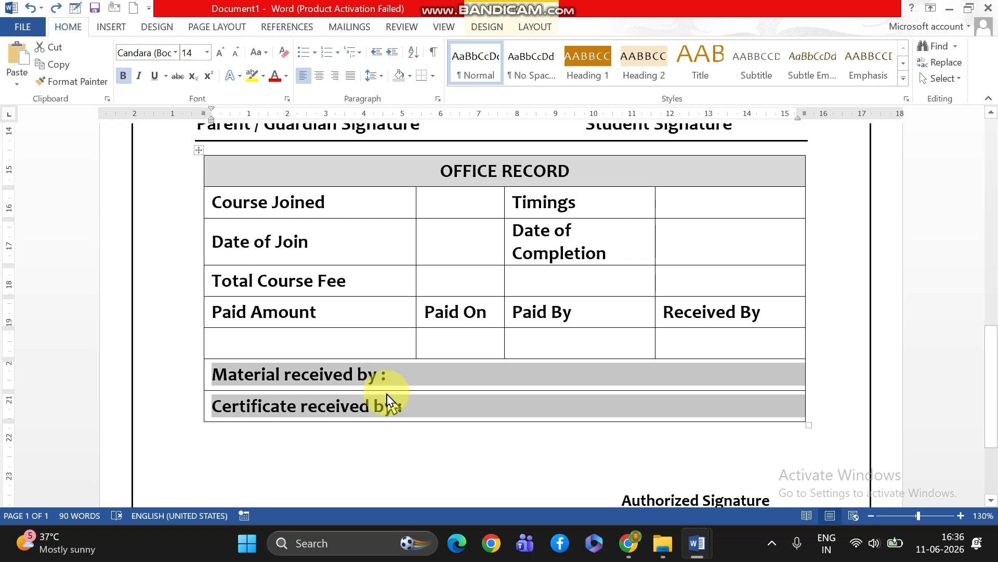
click(371, 438)
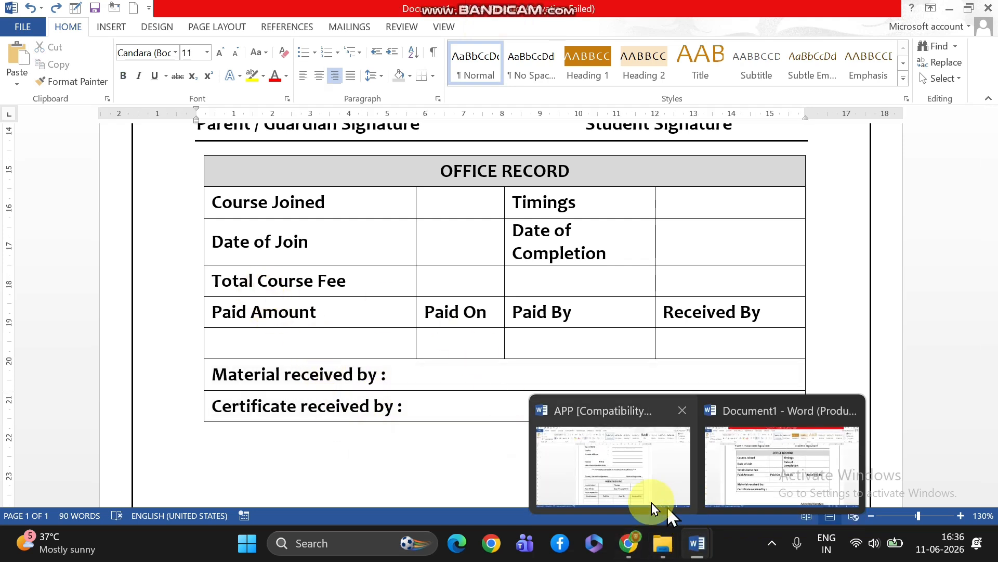
Check which office record table rows are shaded in the APP document, and return to Document1
mouse_move(645, 503)
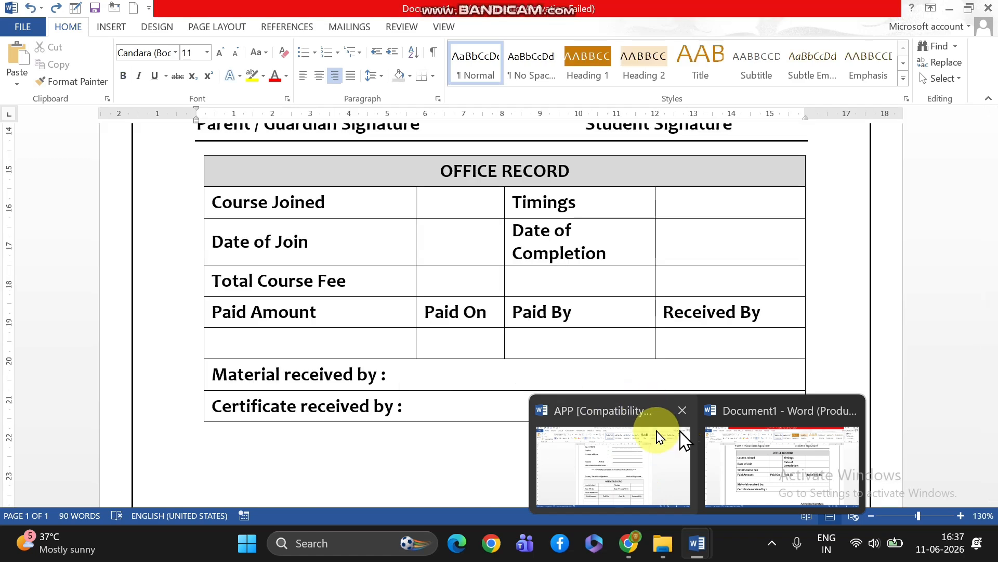
scroll(474, 325, up, 3)
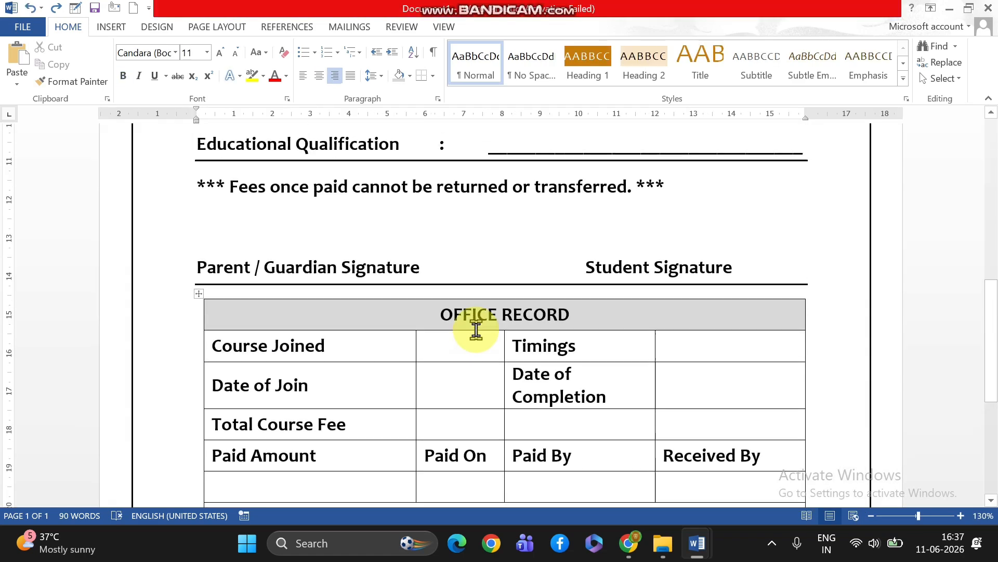
scroll(488, 423, down, 1)
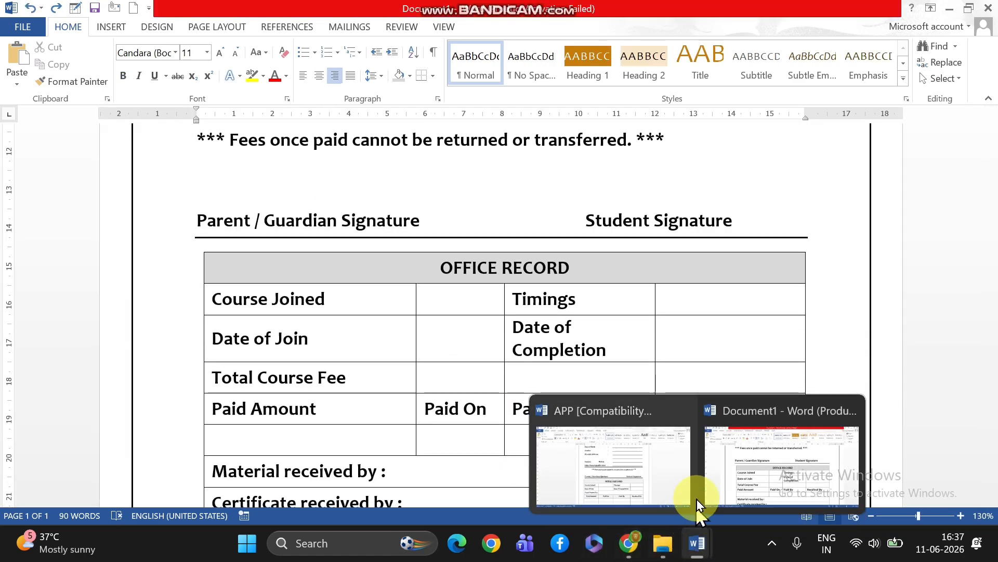
click(653, 481)
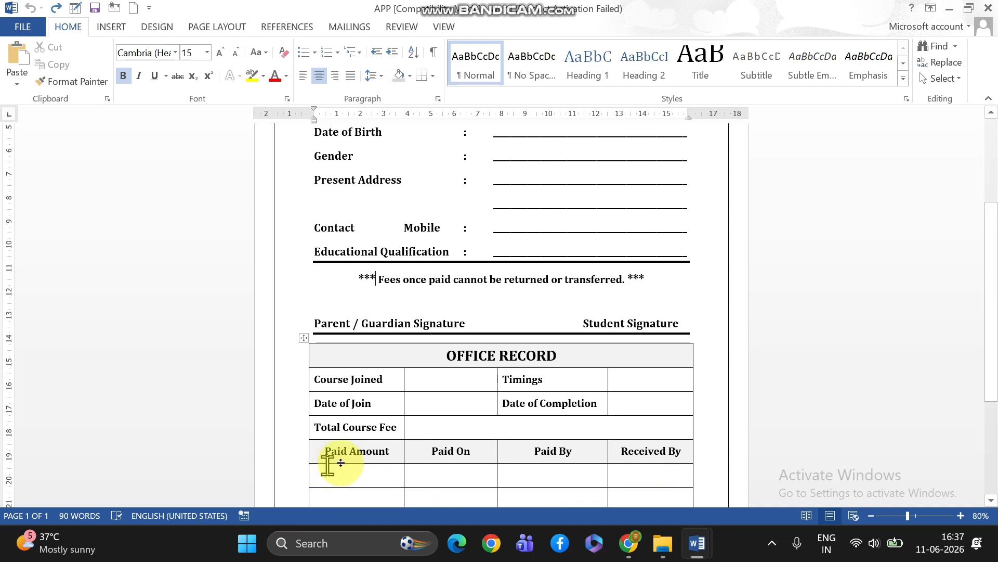
mouse_move(698, 543)
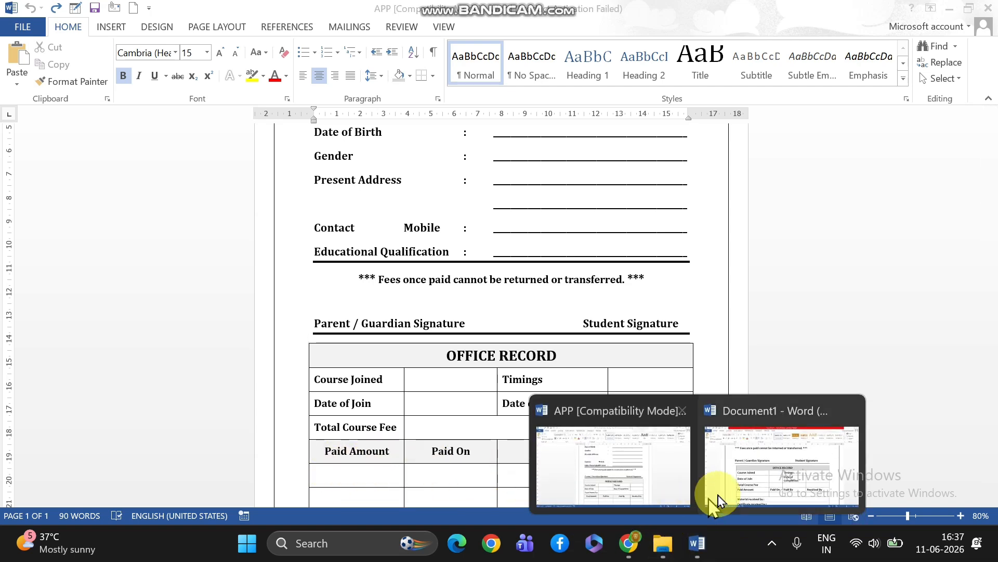
click(746, 489)
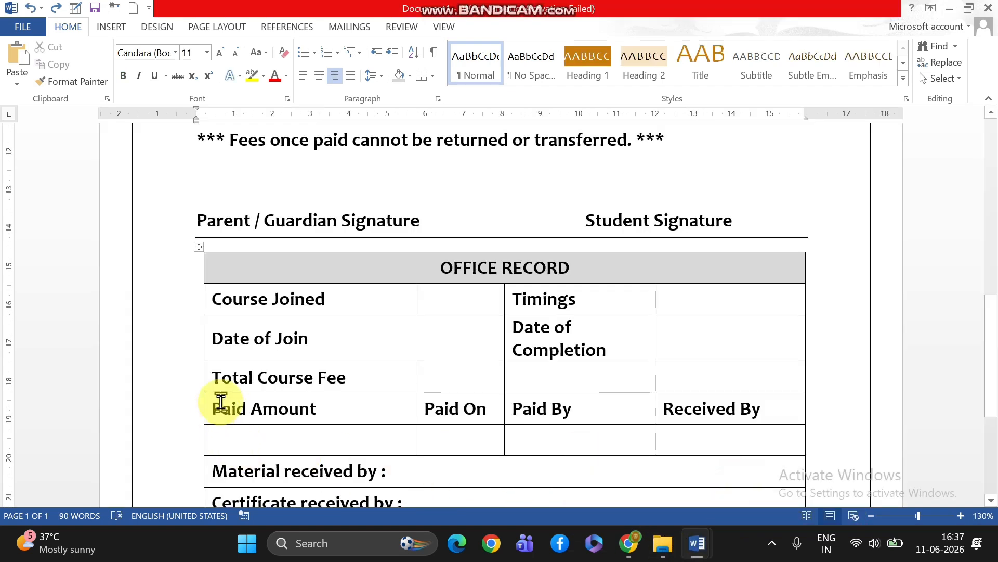
Shade the table's Paid Amount, Paid On, Paid By and Received By heading row light grey
click(207, 410)
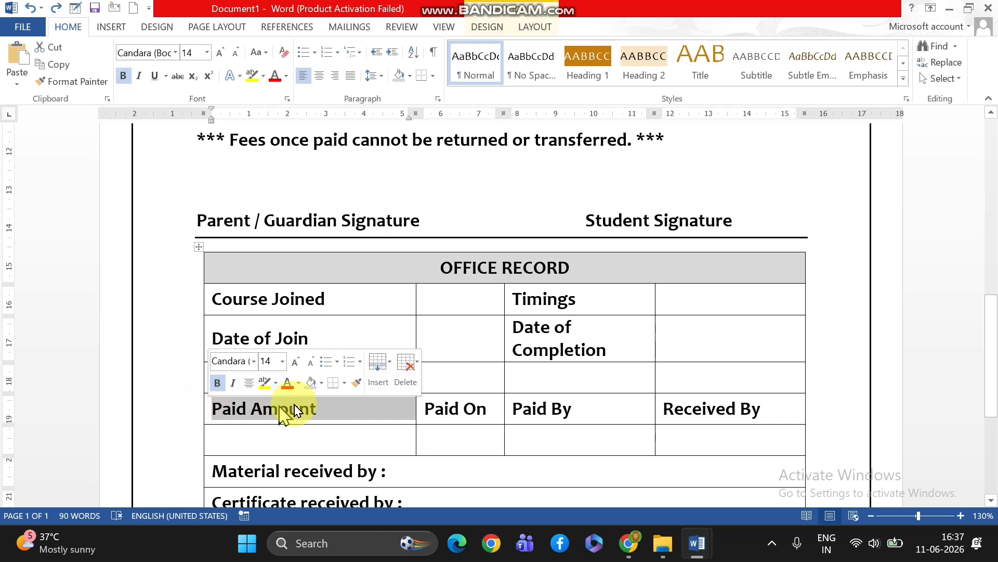
drag(377, 405, 735, 417)
key(ctrl+z)
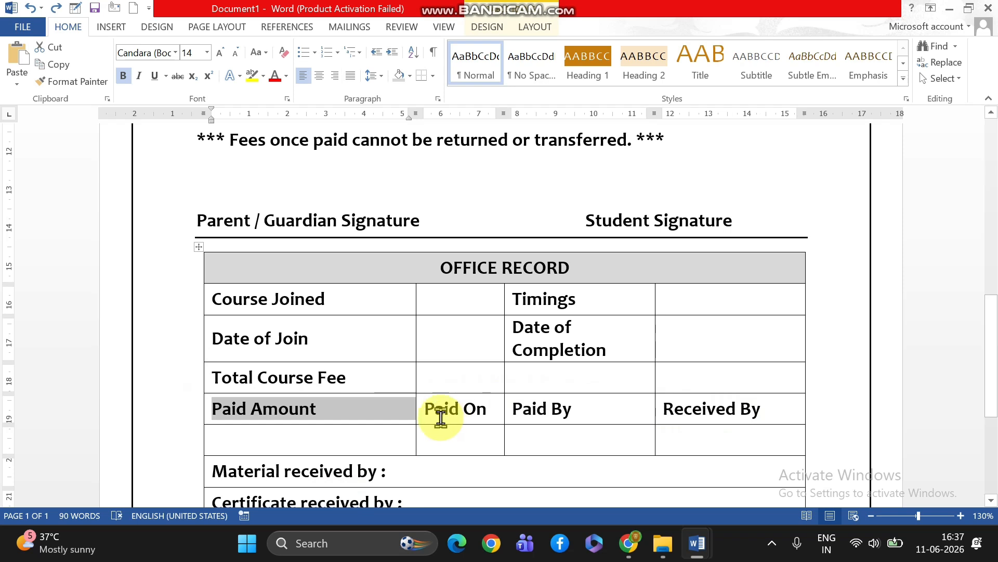
key(shift+Right)
key(shift+Right)
key(shift+Right)
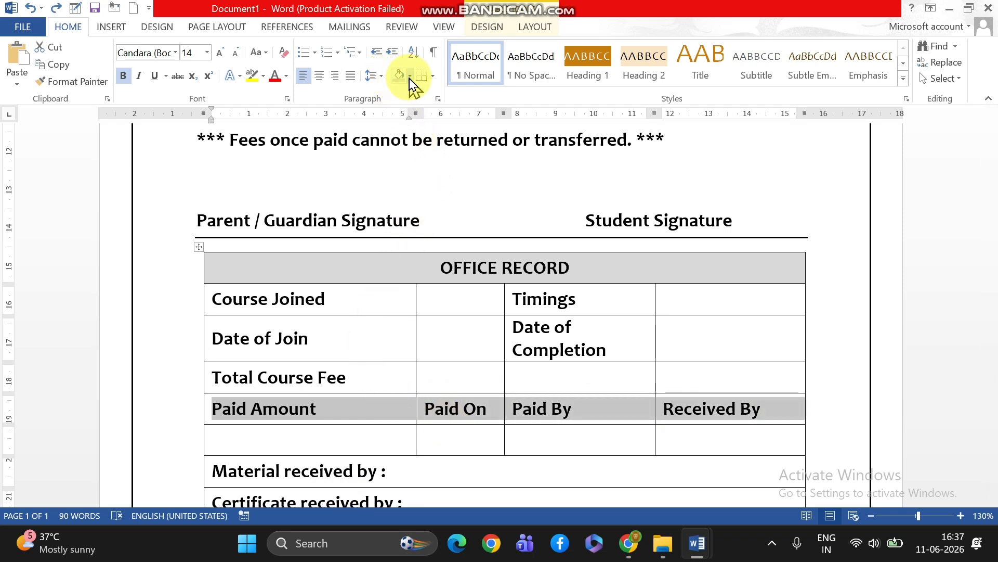
click(410, 76)
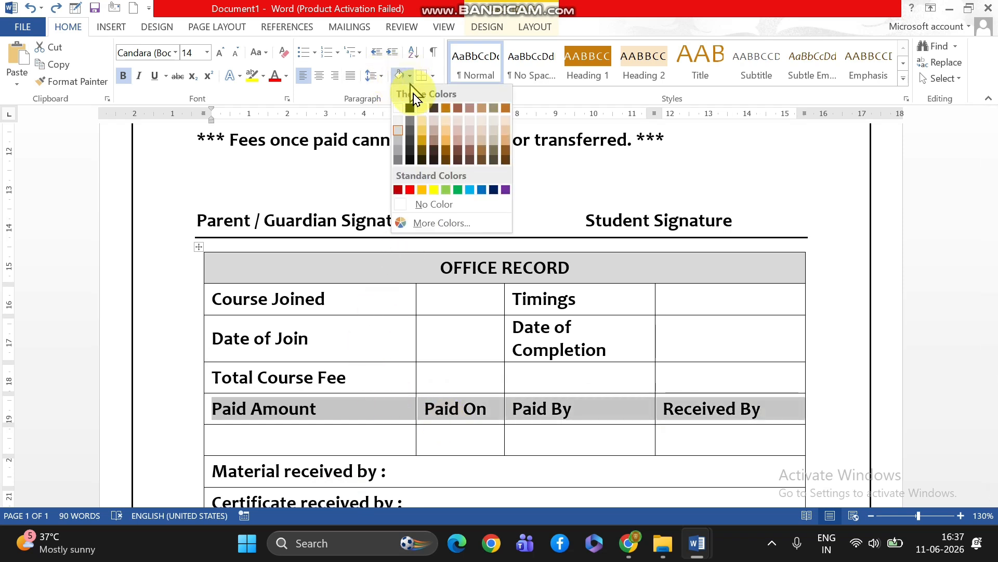
click(404, 130)
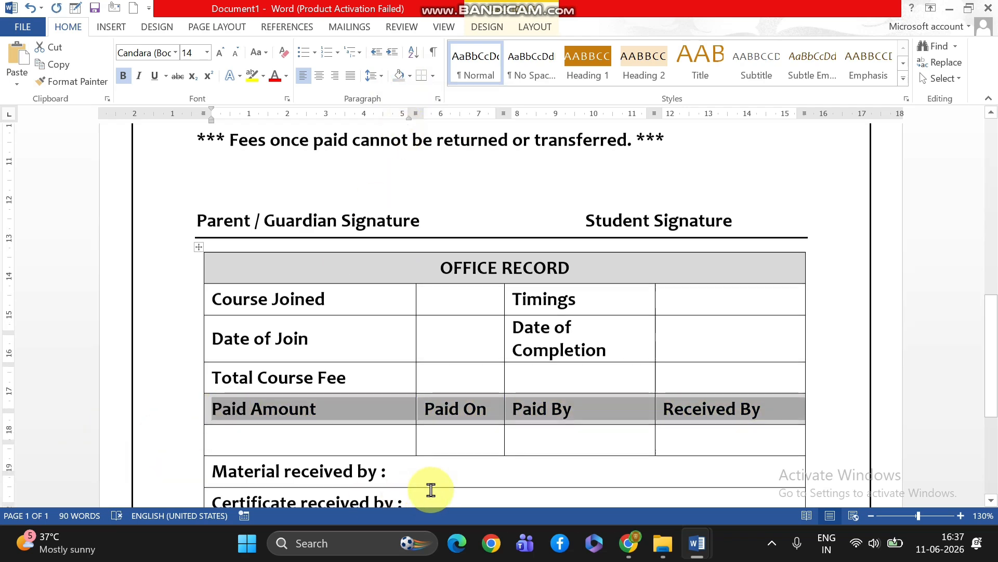
Widen the box around "STUDENT APPLICATION FORM" slightly at its start so it encloses the whole title
scroll(431, 490, up, 10)
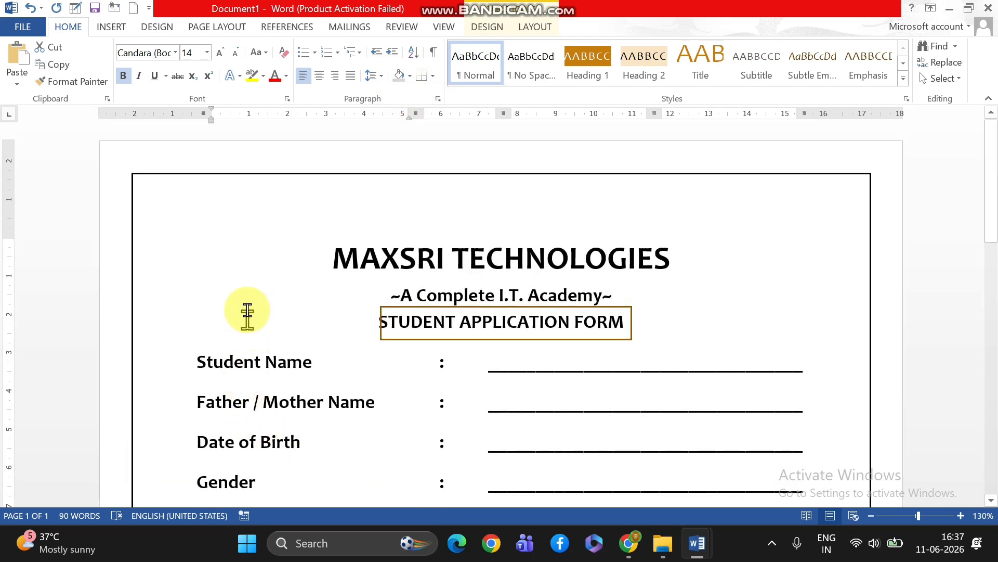
click(382, 322)
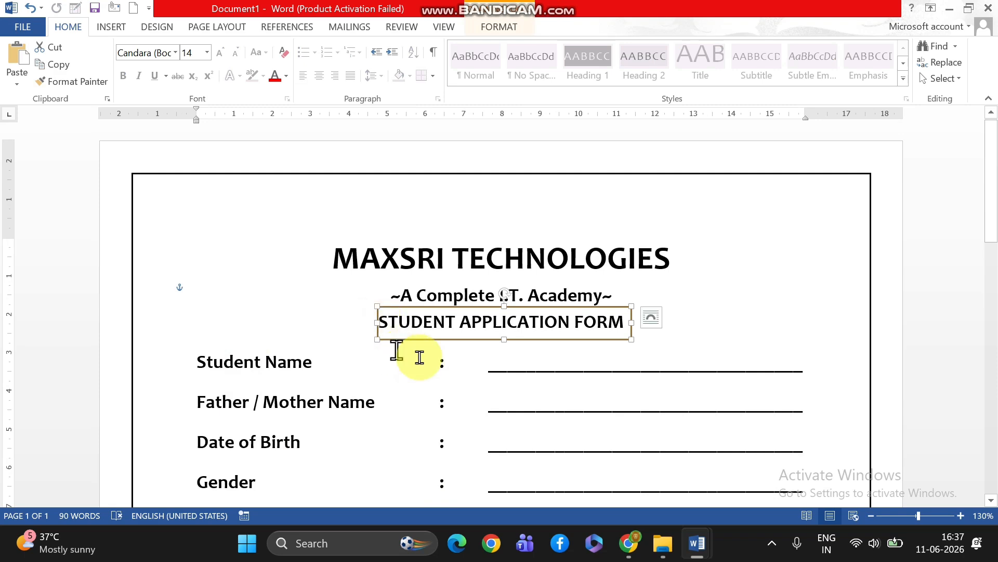
click(327, 260)
Widen the Timings column of the office record table so "Date of Completion" fits on one line
scroll(281, 339, down, 12)
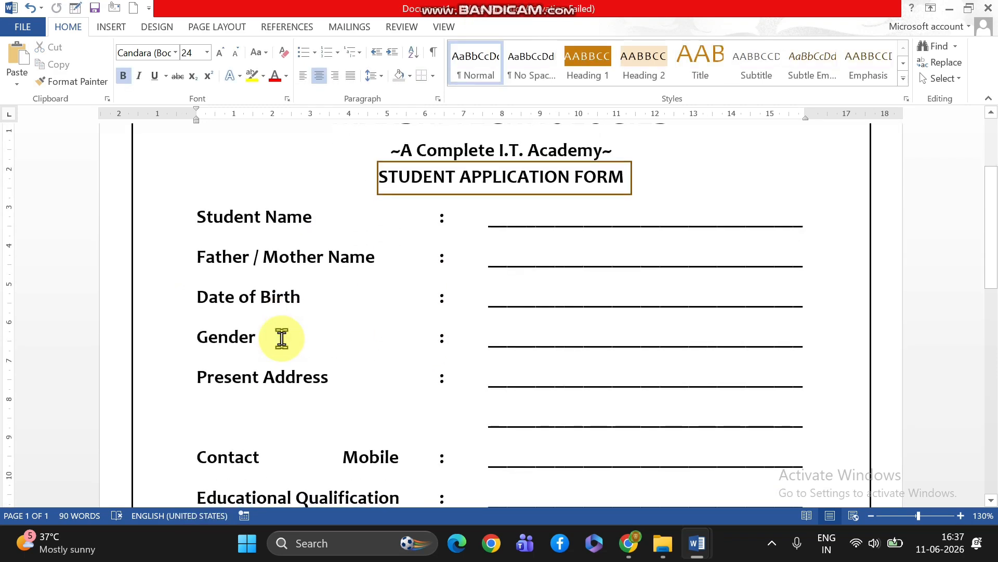
scroll(282, 339, down, 2)
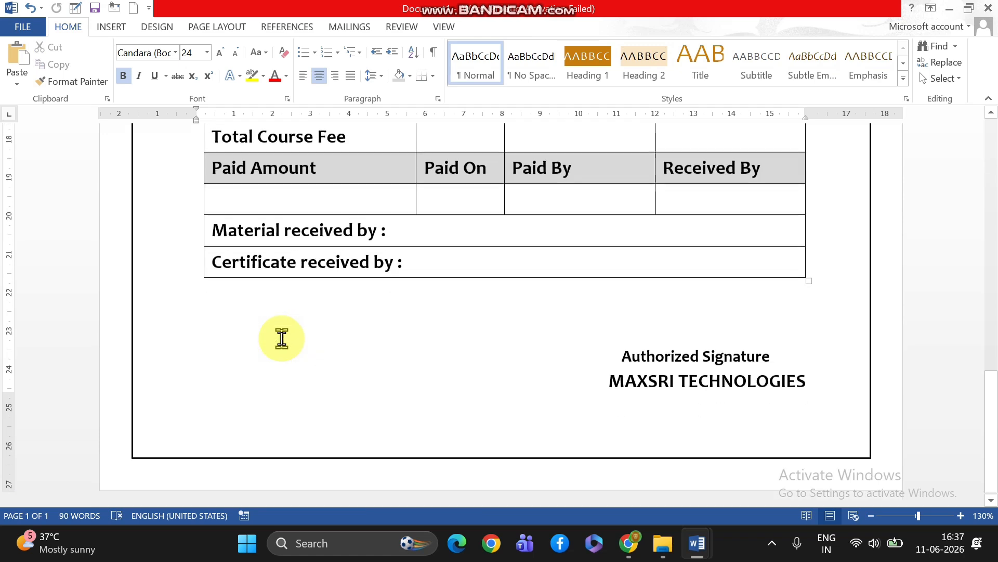
scroll(281, 338, up, 5)
scroll(281, 339, up, 3)
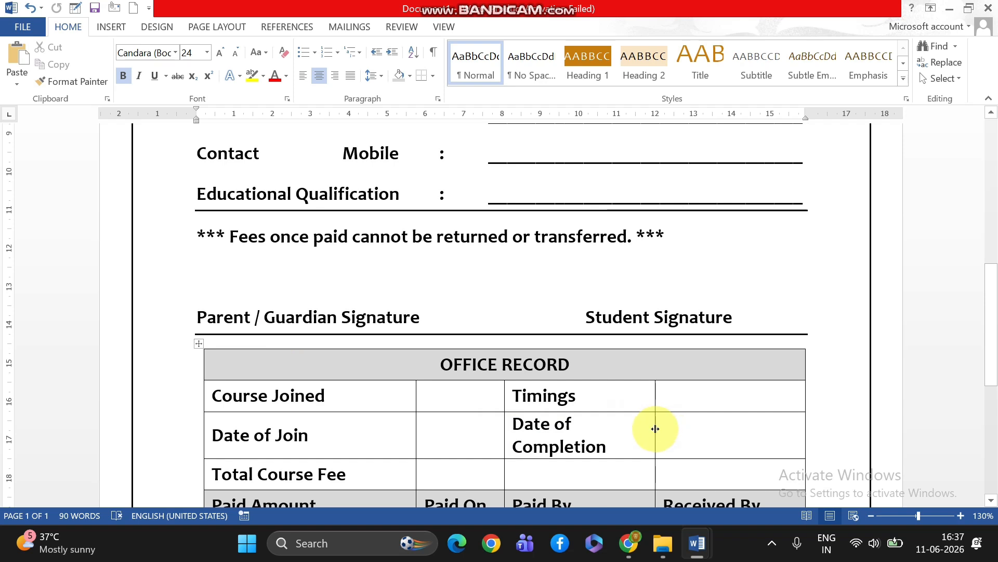
drag(655, 429, 686, 423)
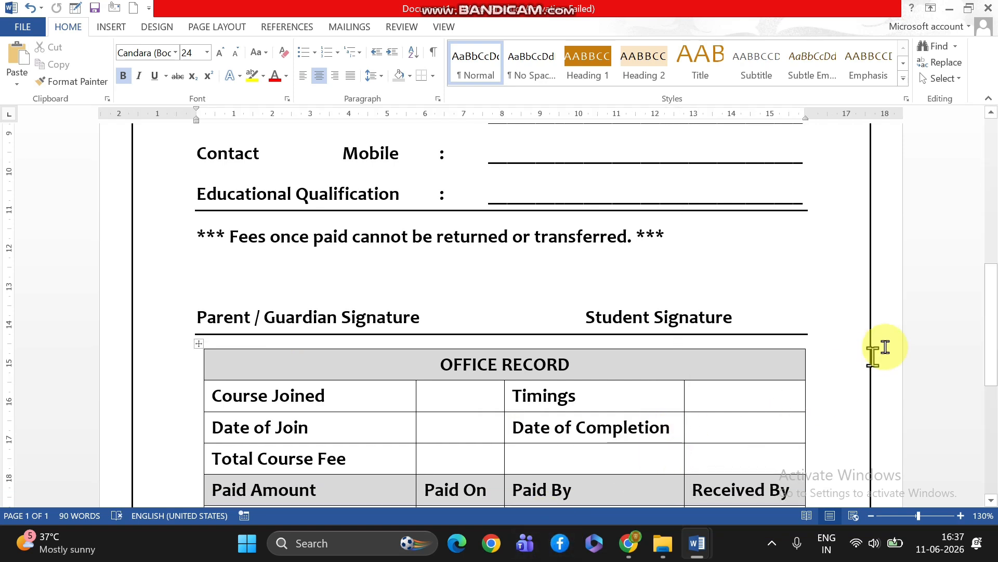
Try adding a blank line above "Authorized Signature" and undo it
scroll(723, 423, down, 4)
scroll(715, 426, down, 3)
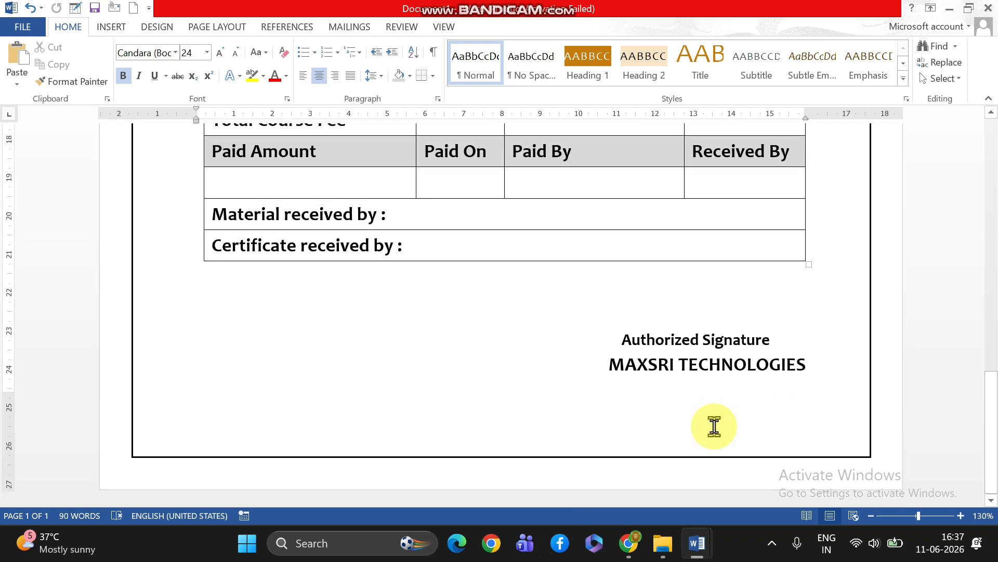
click(617, 341)
key(Return)
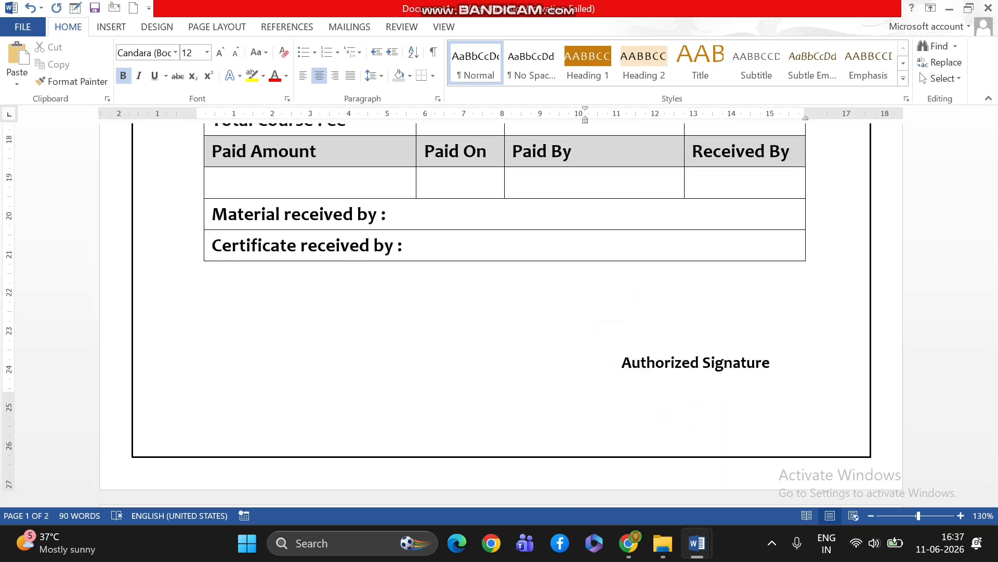
key(ctrl+z)
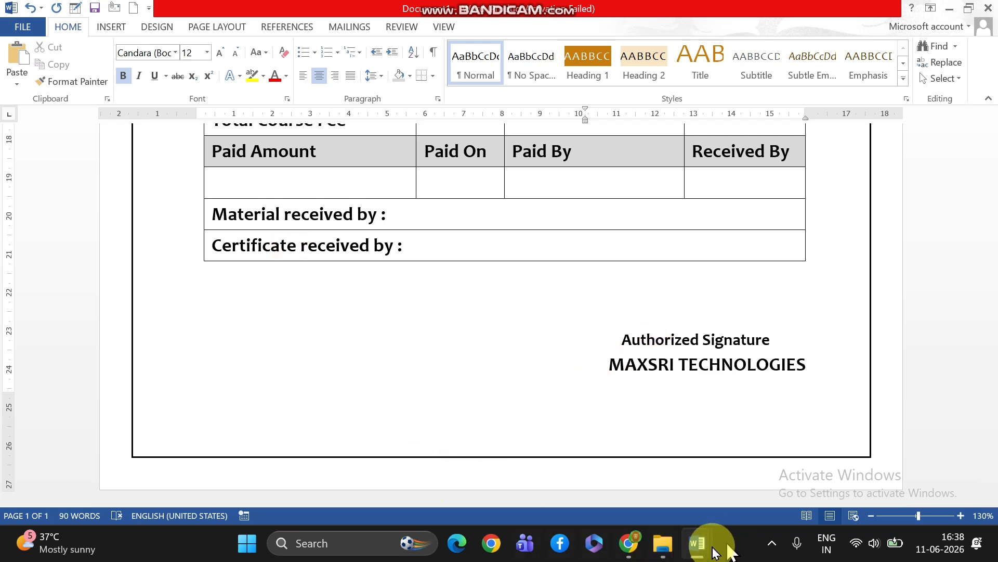
Examine the form layout in the APP document again, and return to Document1
mouse_move(699, 544)
click(665, 499)
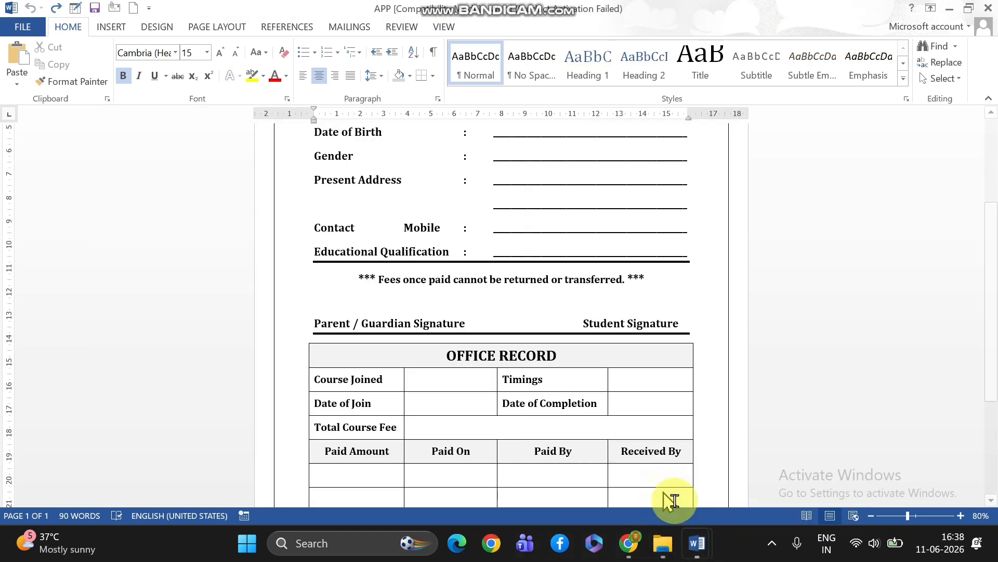
scroll(671, 496, down, 5)
scroll(676, 500, up, 9)
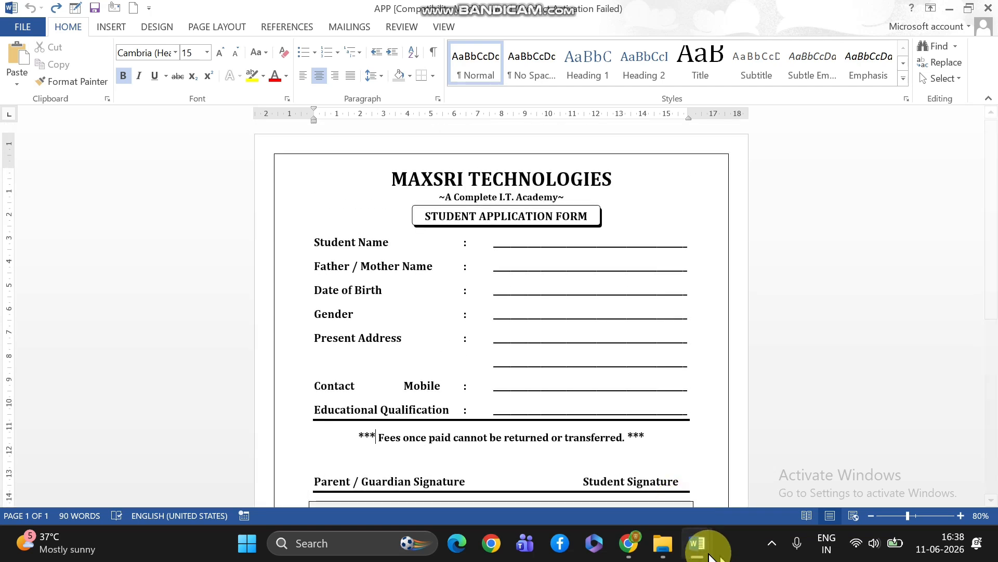
mouse_move(698, 543)
click(744, 502)
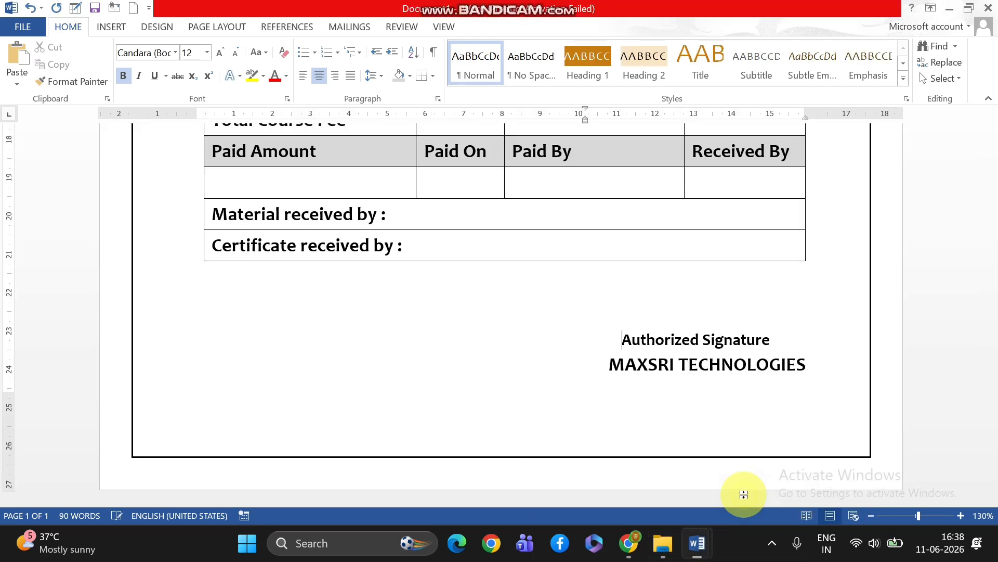
Remove the existing blank line before "Authorized Signature" and insert new blank lines above the signature block
click(620, 339)
key(BackSpace)
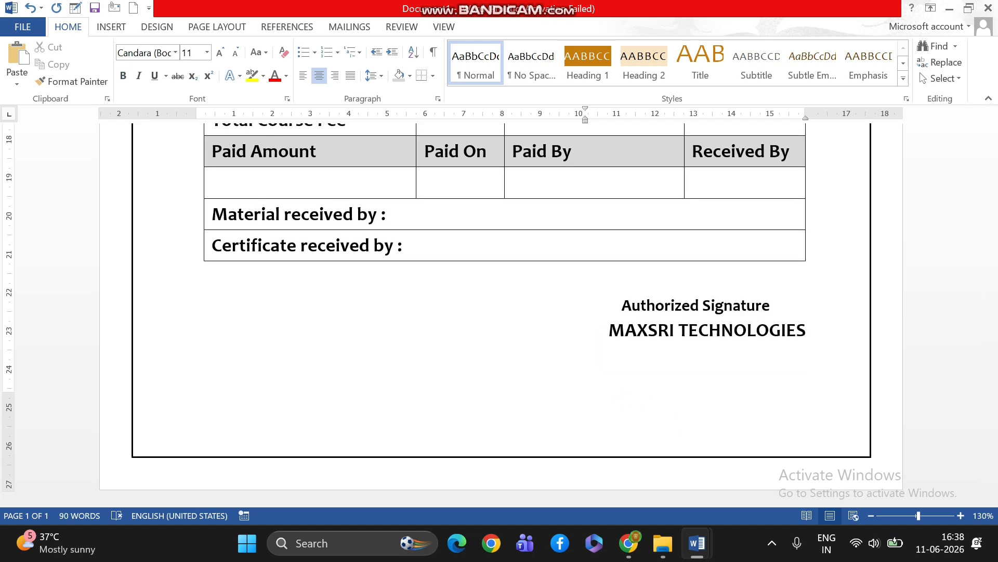
key(Return)
key(Return)
key(Return)
key(Return)
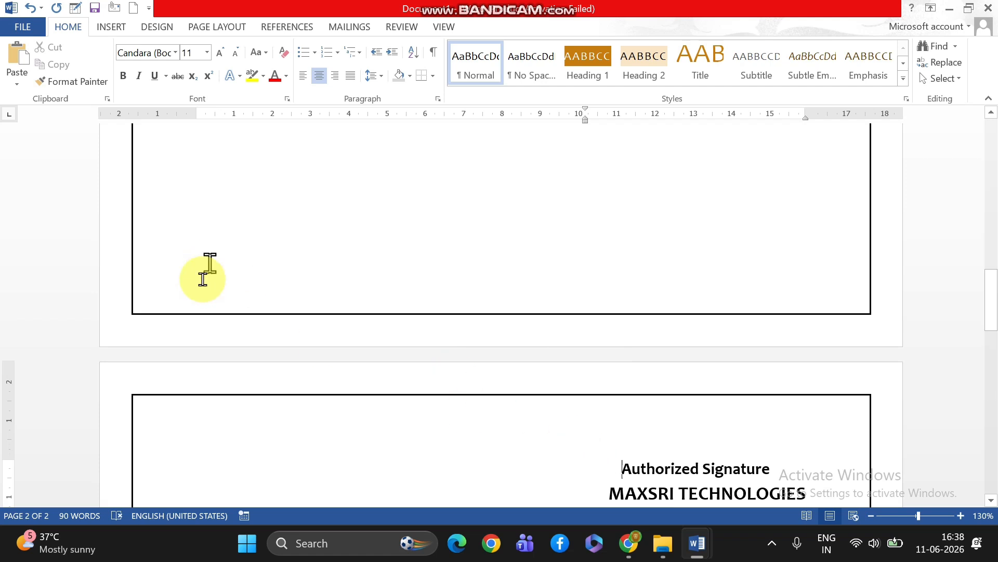
Set custom top and bottom page margins of 1.9 cm for the whole document
scroll(641, 265, up, 5)
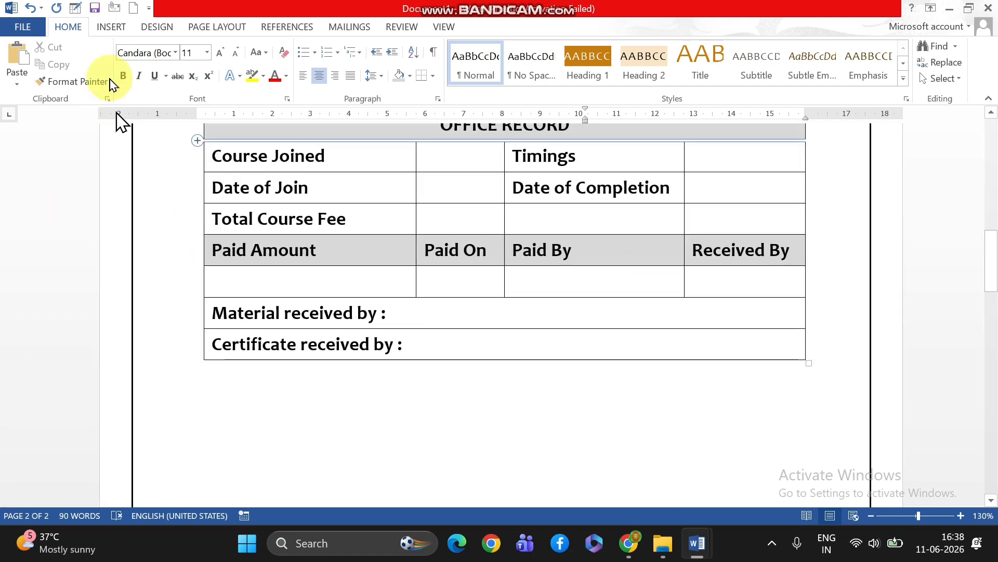
click(213, 29)
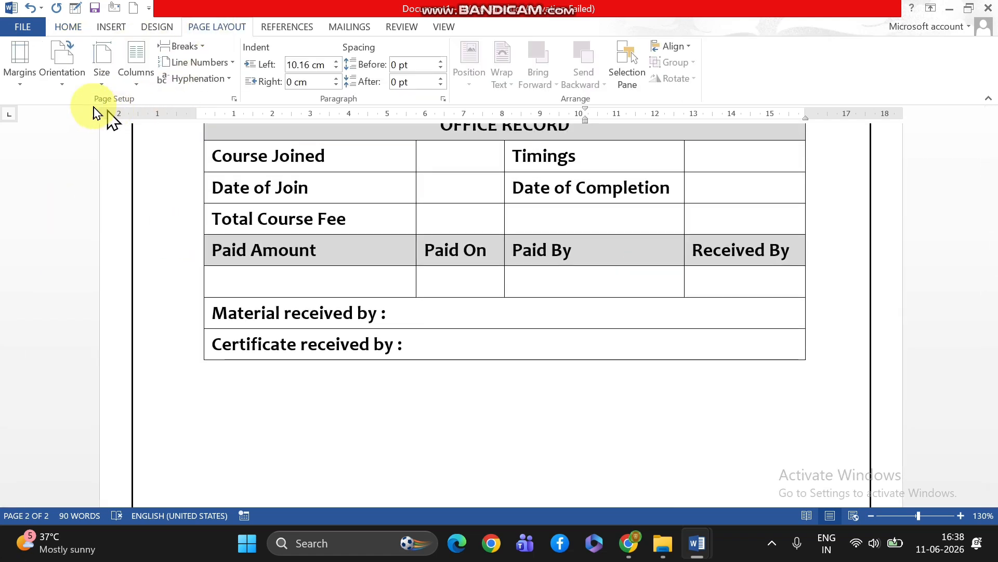
click(23, 91)
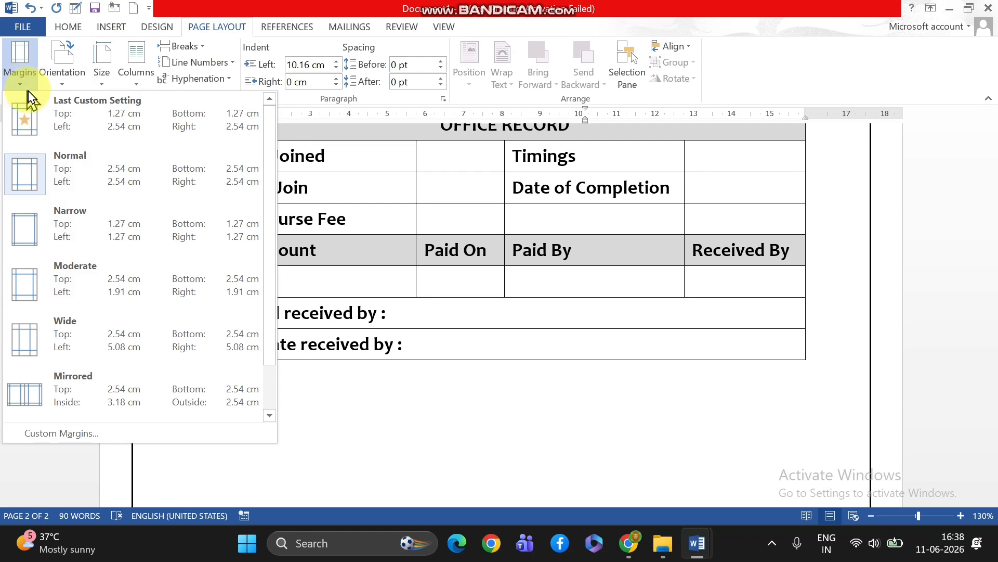
click(73, 436)
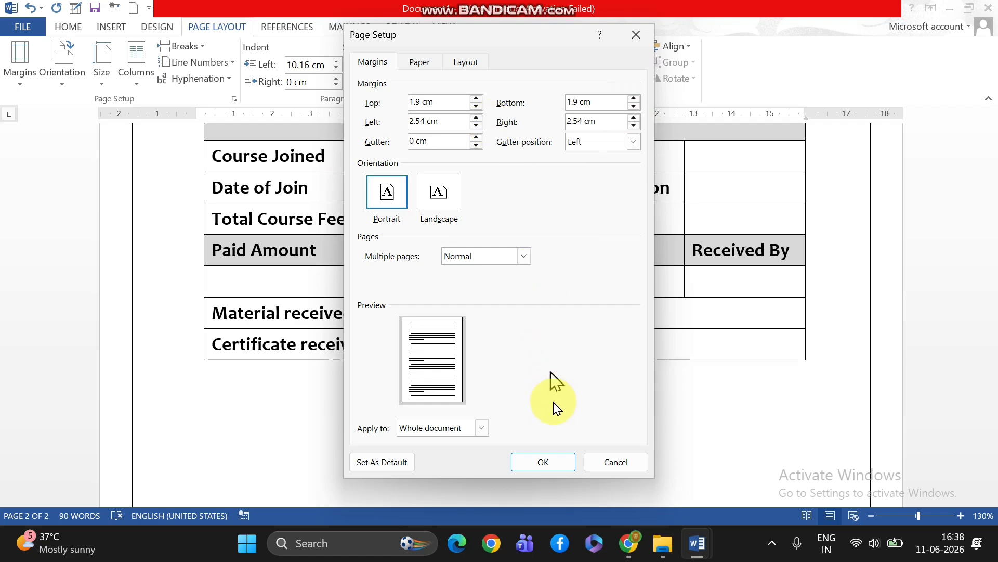
click(540, 461)
Examine the whole application form, from the MAXSRI TECHNOLOGIES heading through the fields and office record table to the authorized signature block
scroll(722, 410, down, 2)
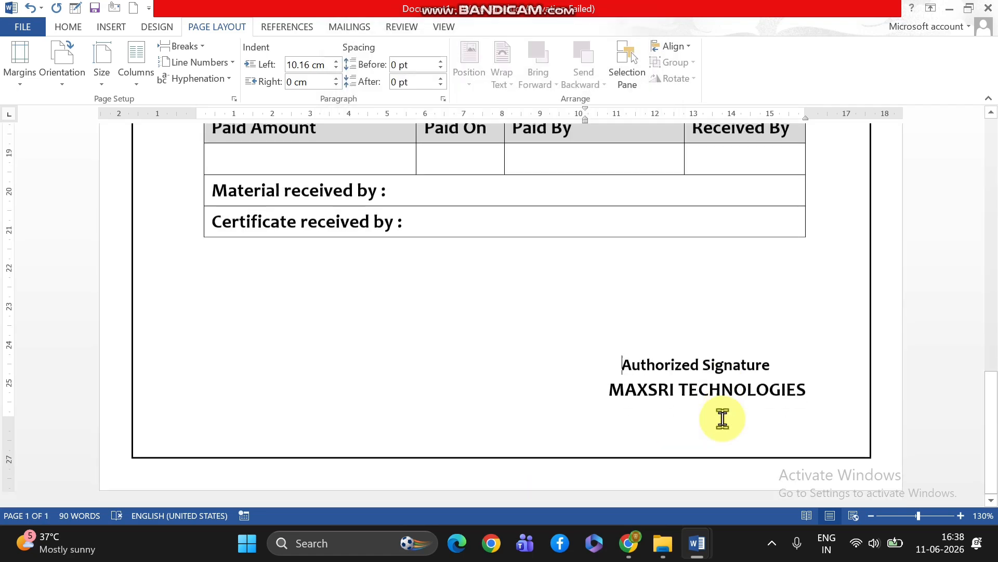
scroll(713, 395, up, 6)
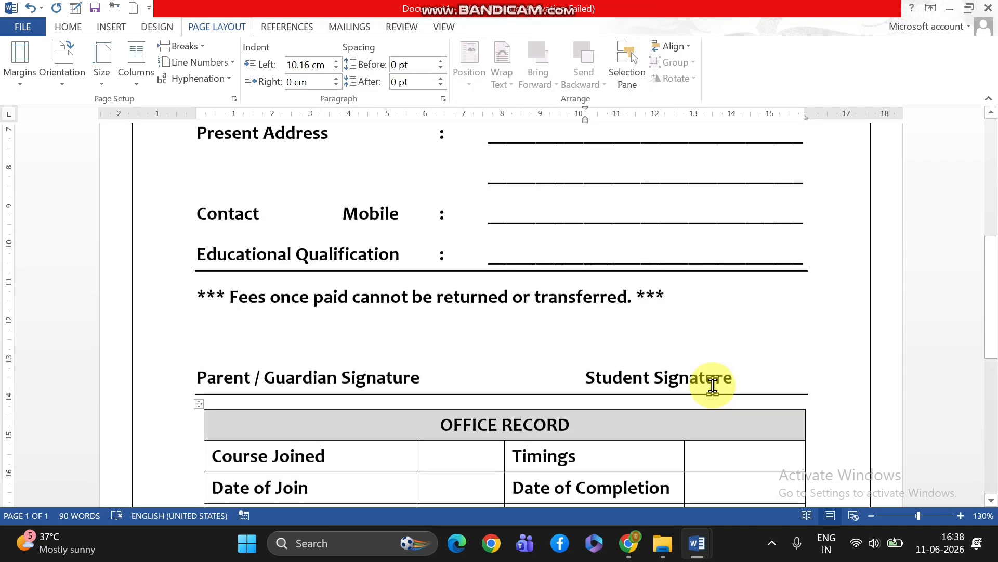
scroll(710, 387, down, 6)
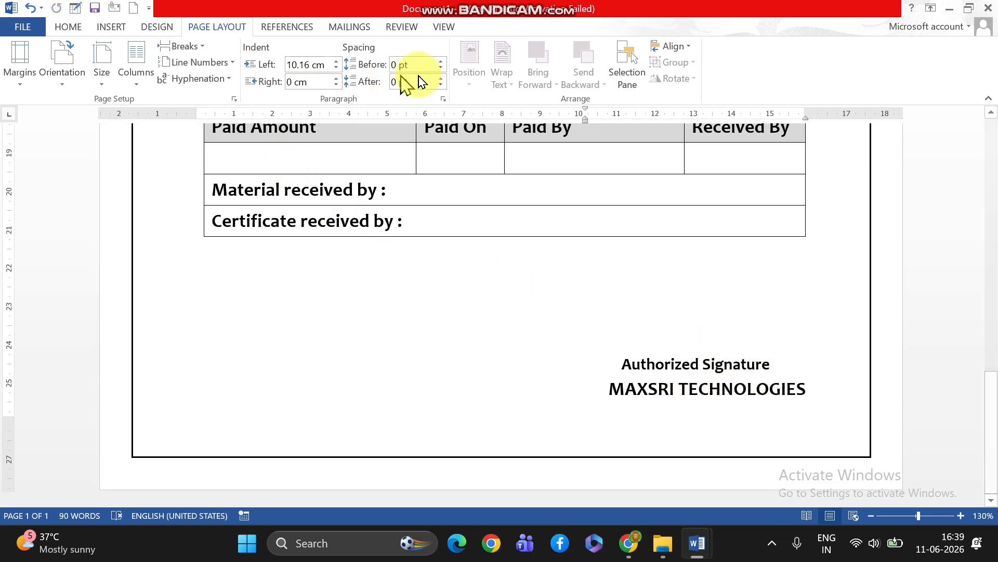
scroll(668, 208, up, 8)
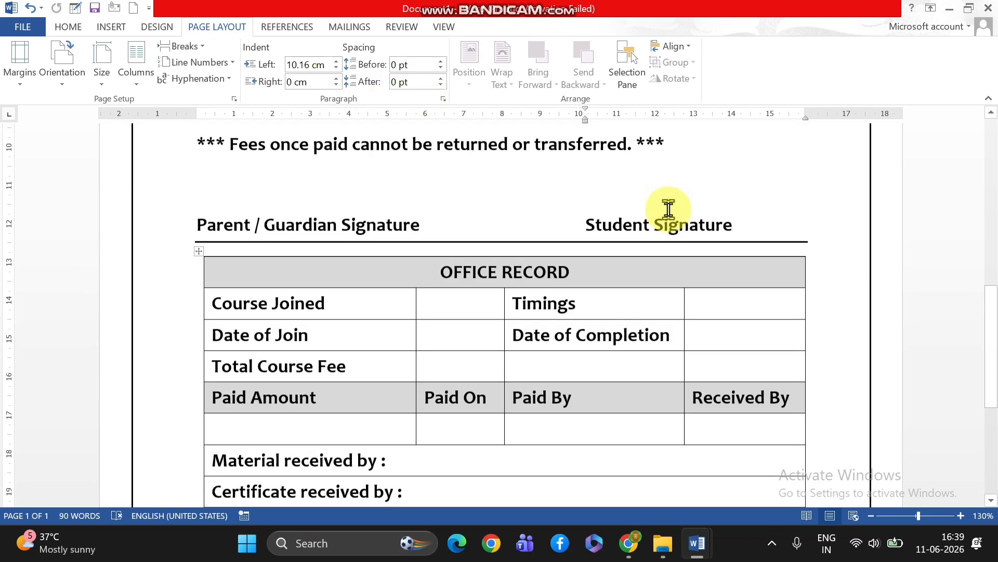
scroll(669, 208, up, 6)
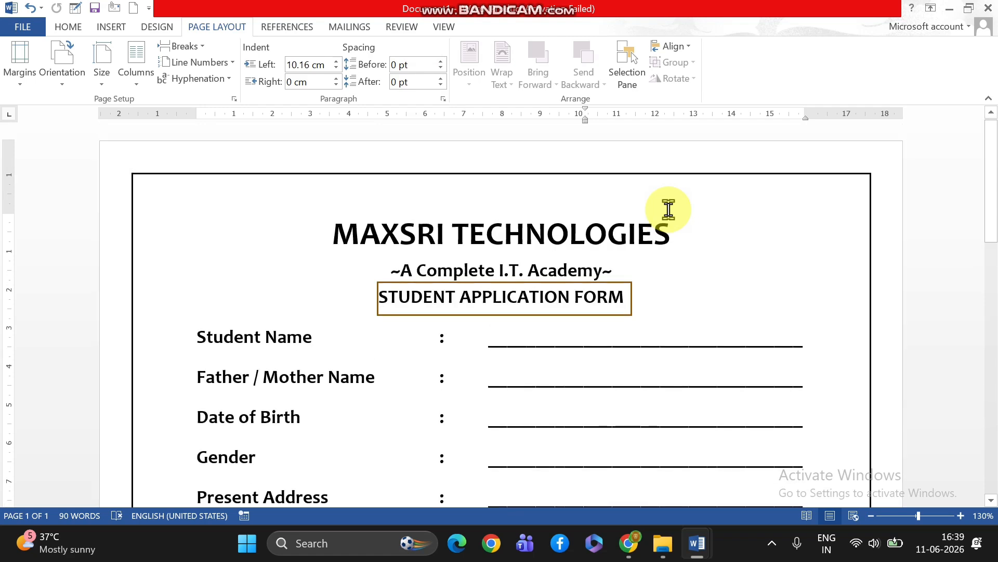
scroll(673, 217, down, 6)
scroll(672, 217, up, 6)
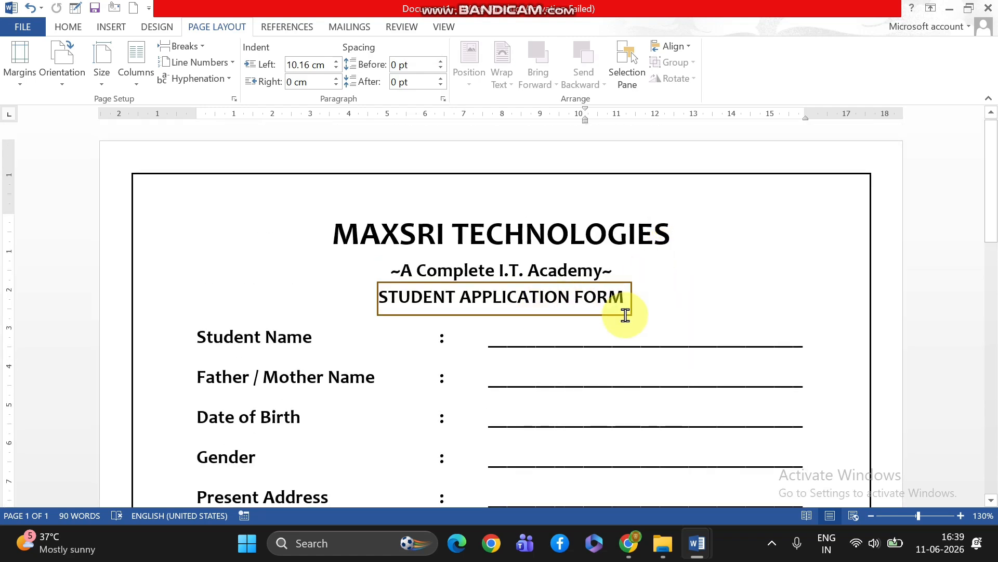
scroll(626, 312, down, 4)
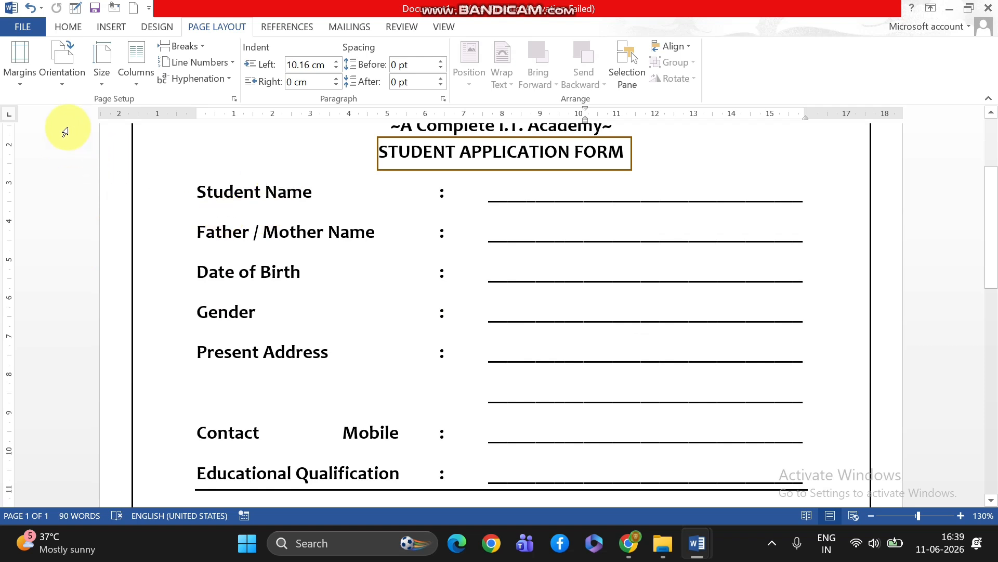
click(68, 27)
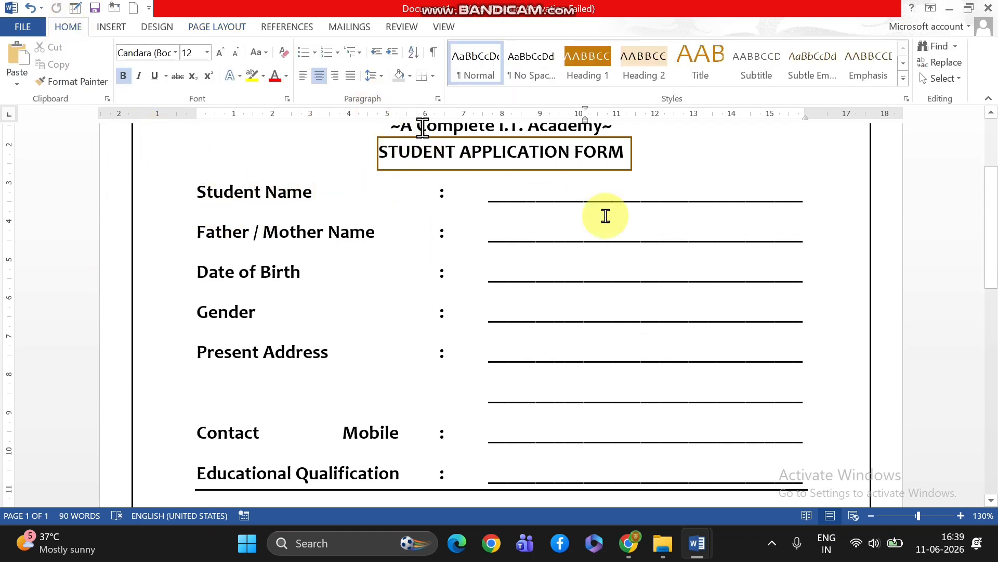
scroll(553, 302, up, 3)
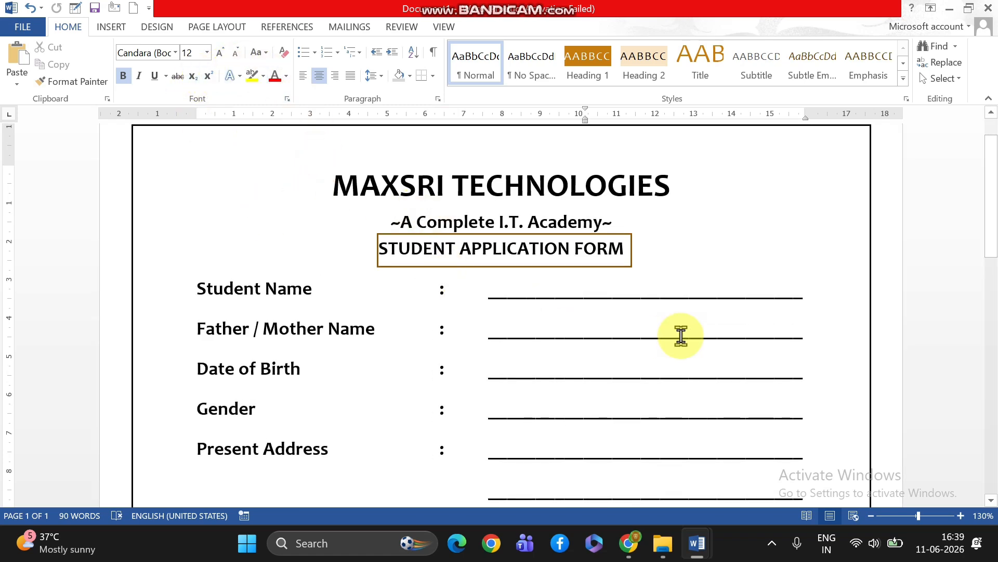
scroll(698, 274, down, 6)
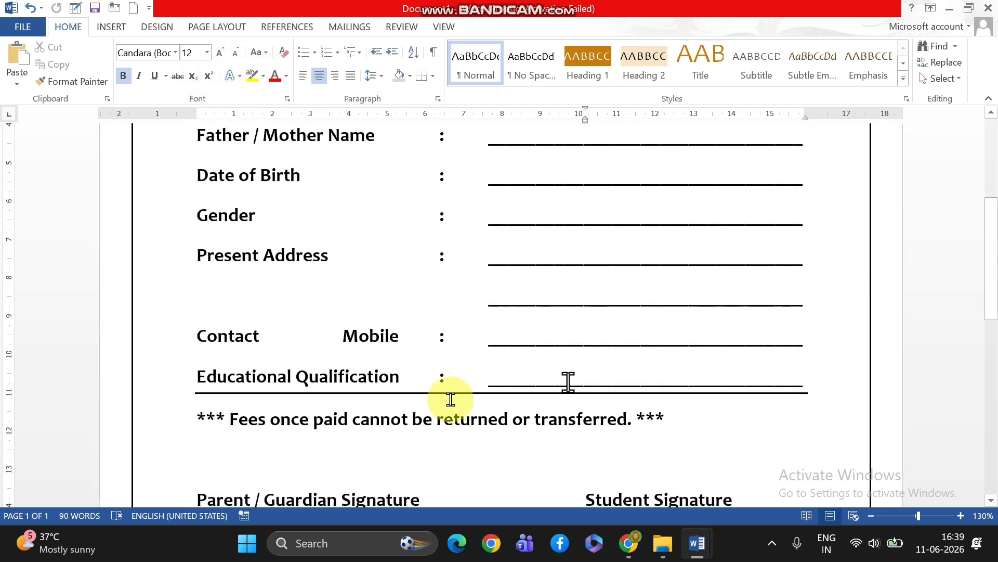
scroll(742, 384, down, 14)
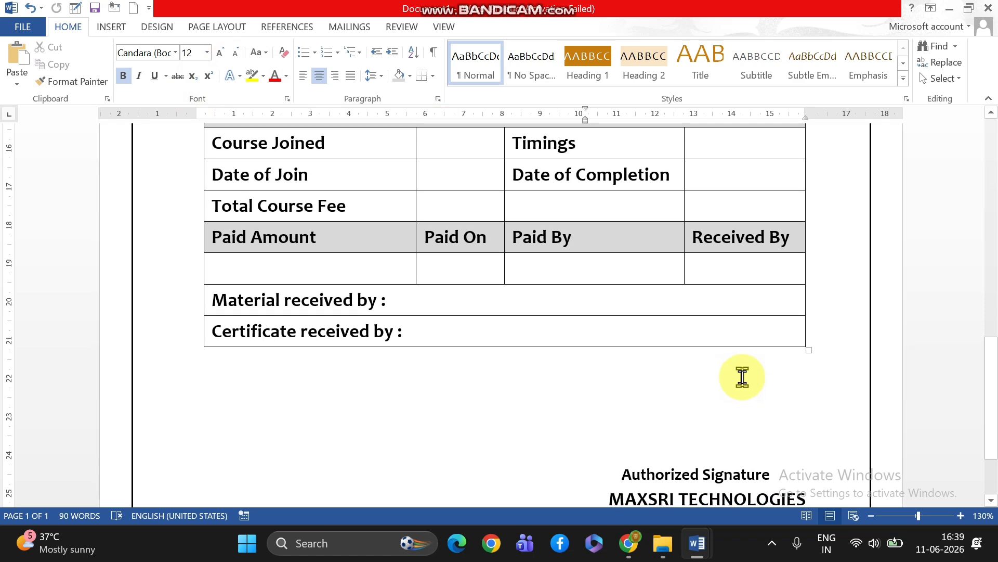
scroll(743, 378, up, 7)
scroll(742, 376, up, 12)
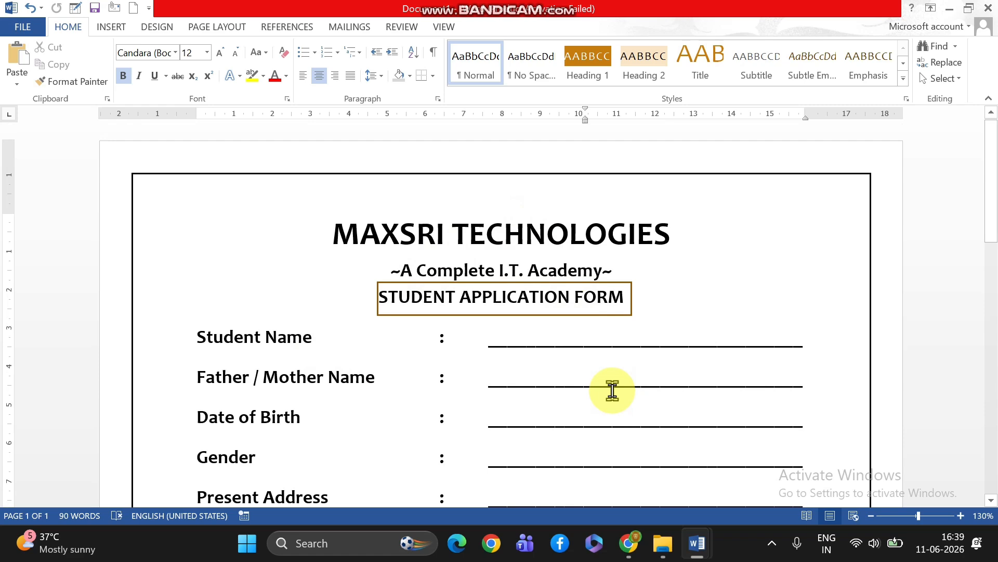
scroll(696, 415, down, 5)
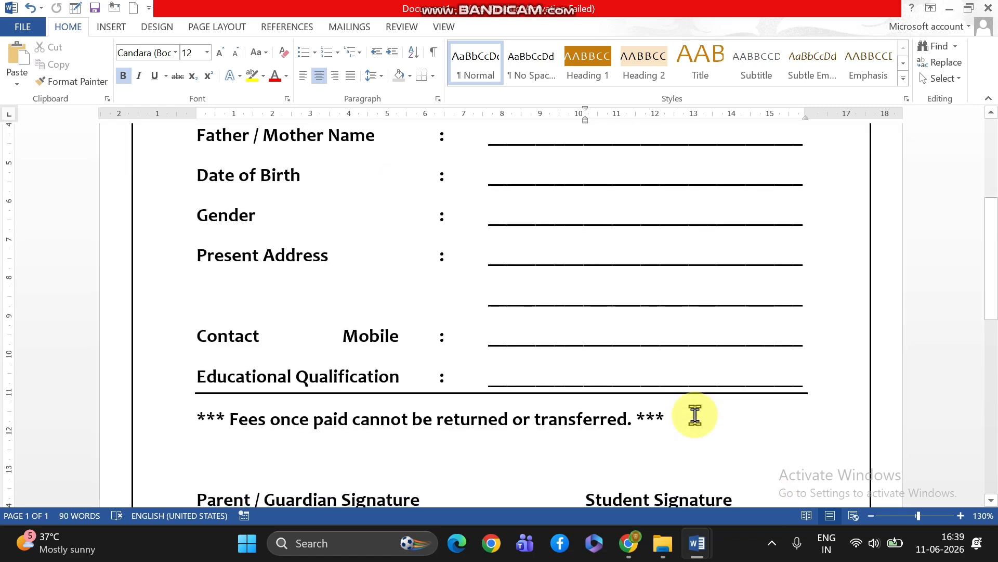
scroll(696, 414, up, 4)
scroll(695, 415, up, 1)
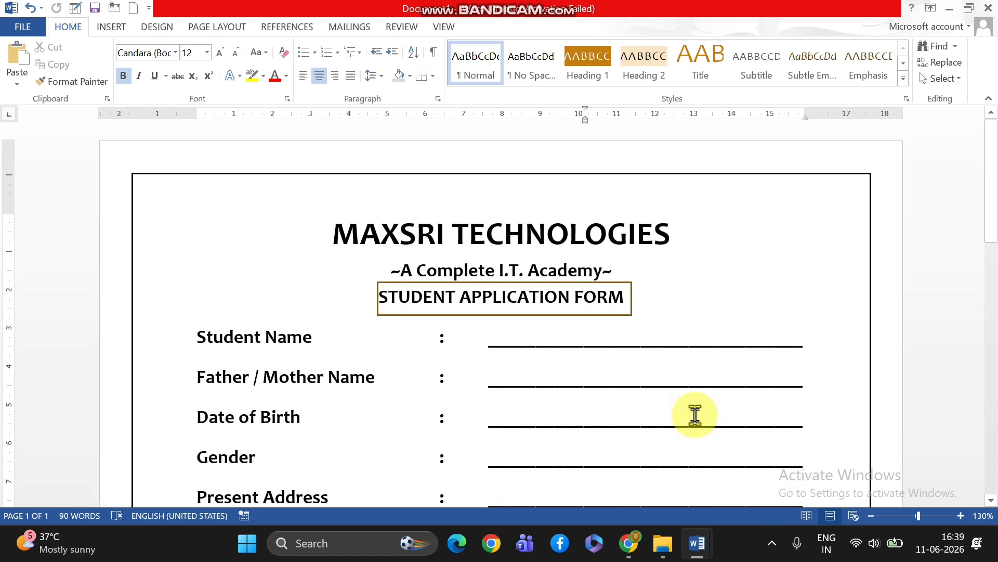
scroll(695, 415, down, 9)
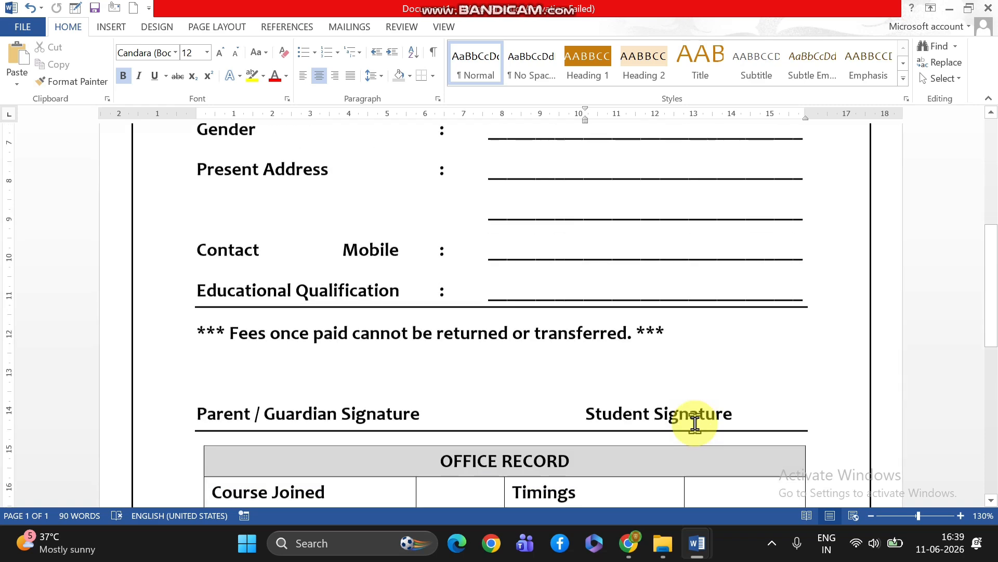
scroll(695, 422, up, 4)
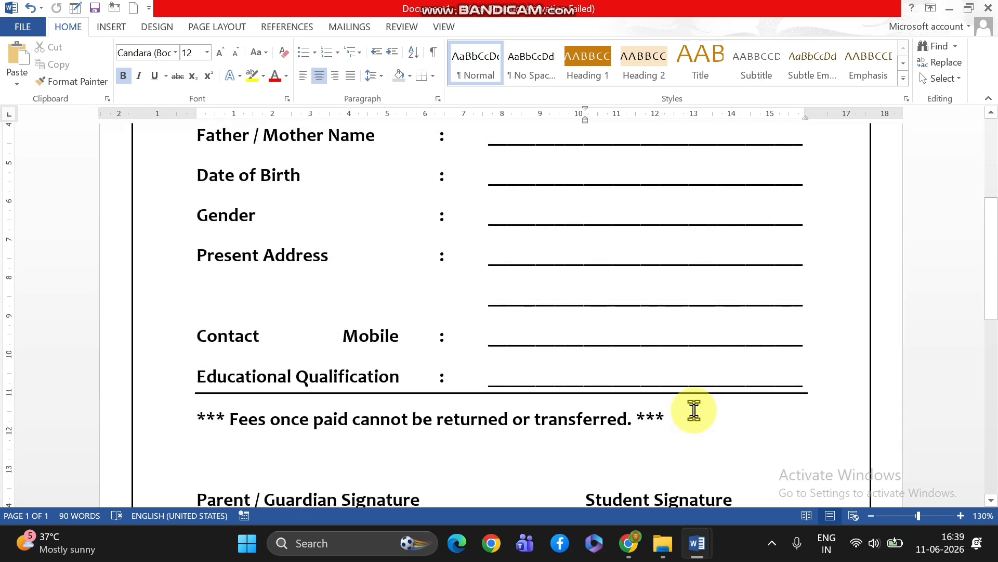
scroll(694, 411, up, 3)
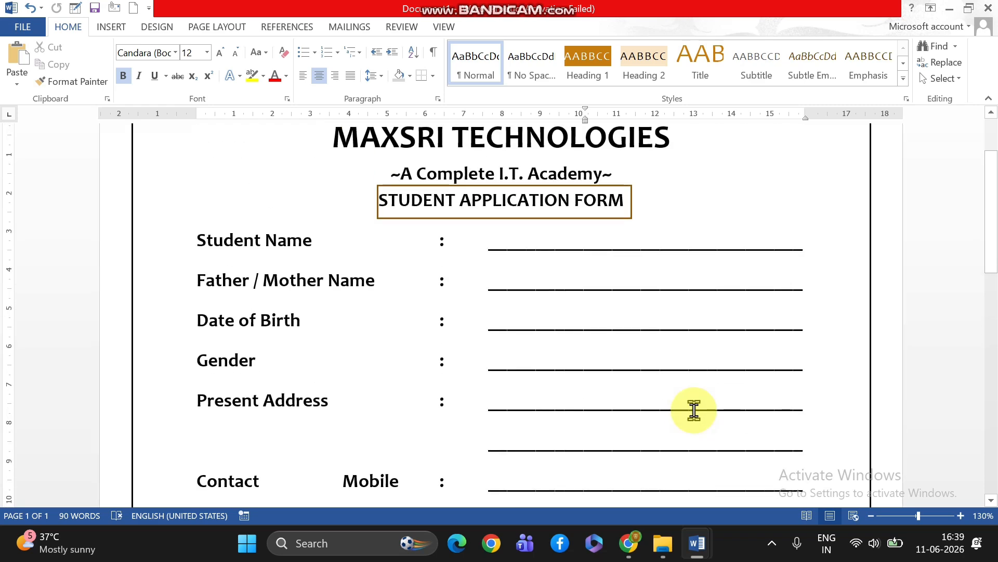
scroll(648, 436, down, 4)
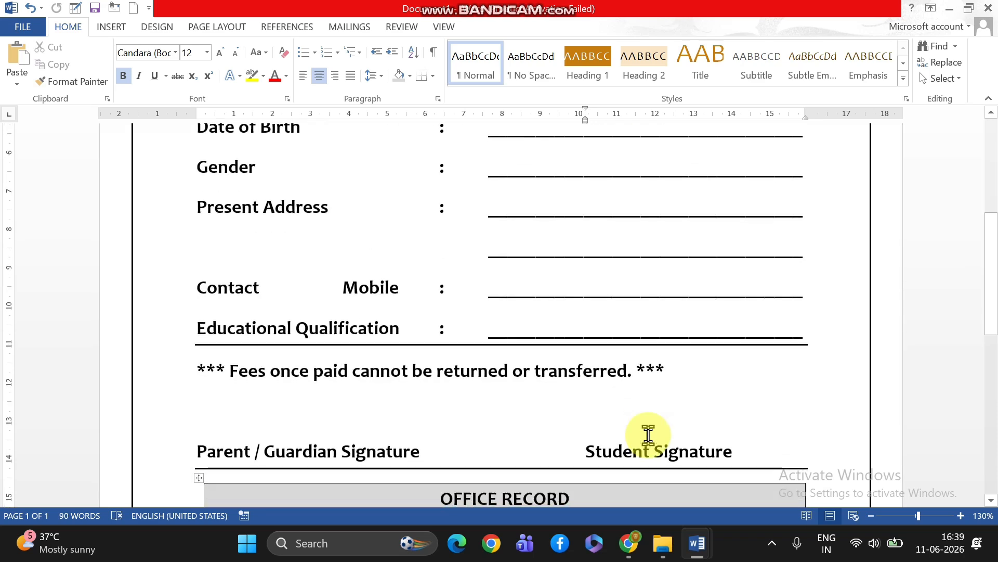
scroll(648, 435, down, 5)
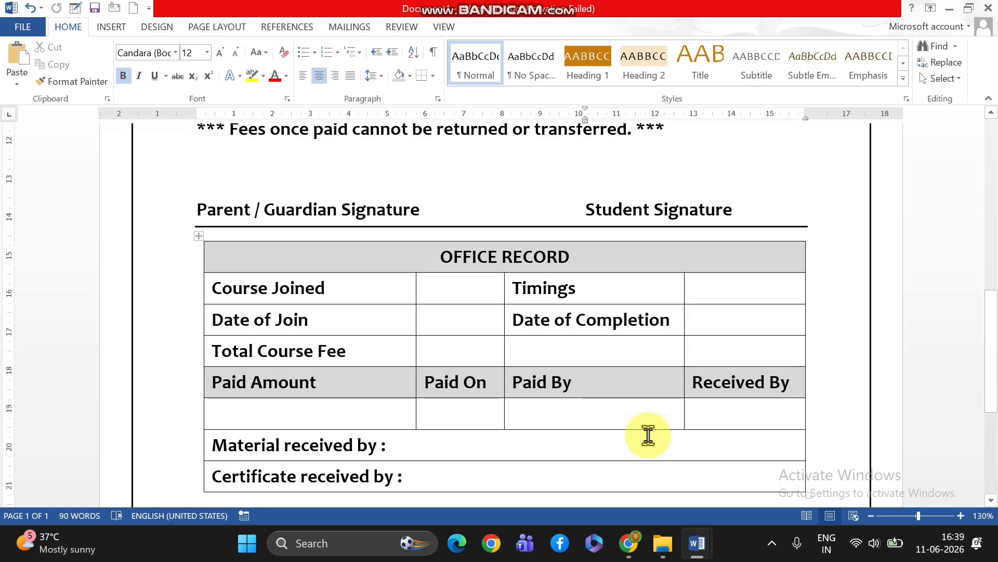
scroll(648, 436, up, 8)
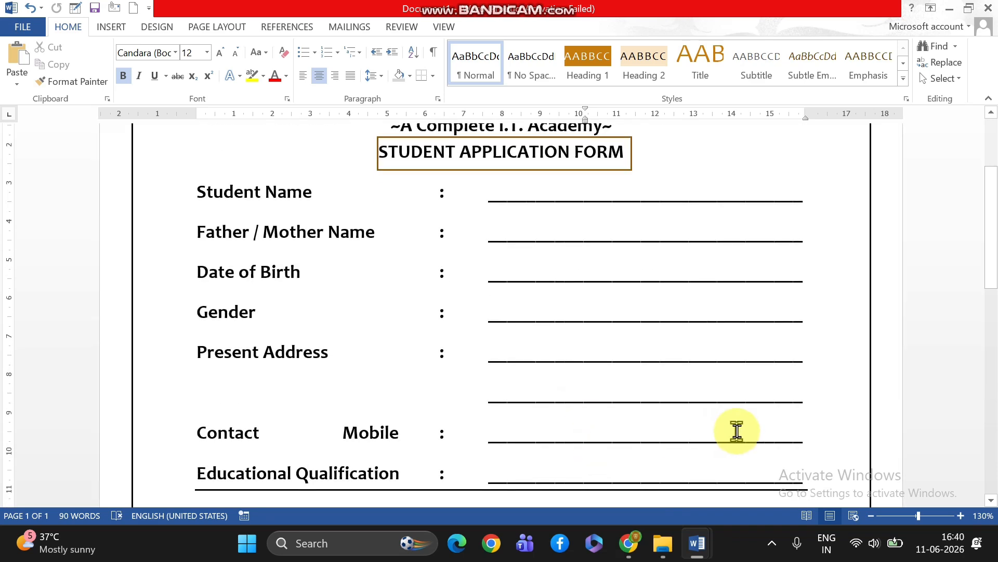